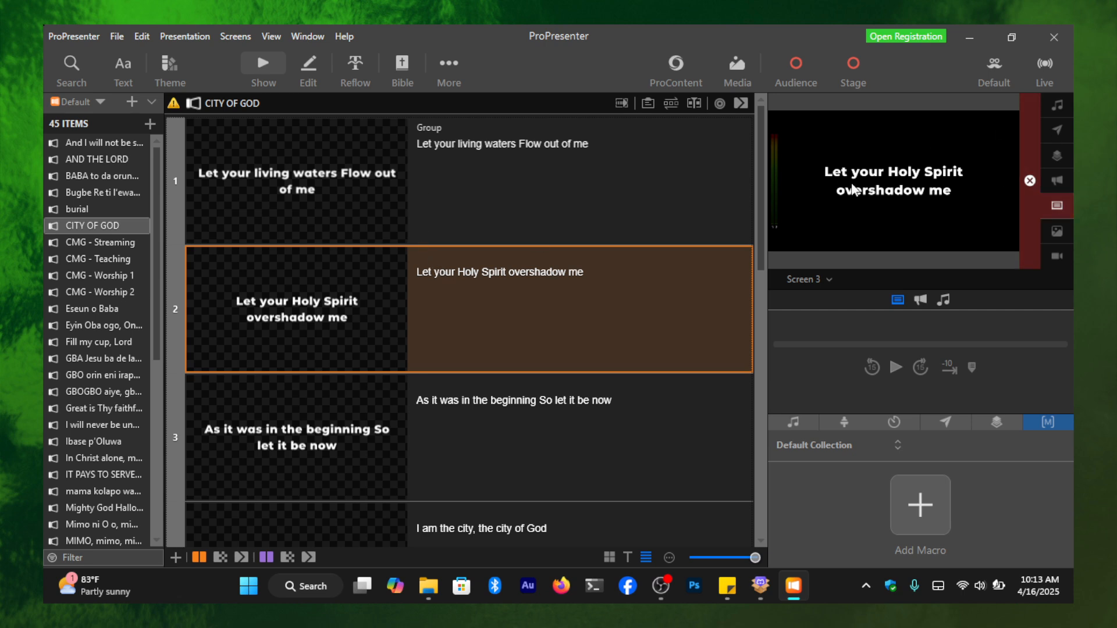
- Look through the CITY OF GOD slides and the full list of presentations in the Default library
scroll(401, 300, "down", 1)
scroll(402, 299, "down", 2)
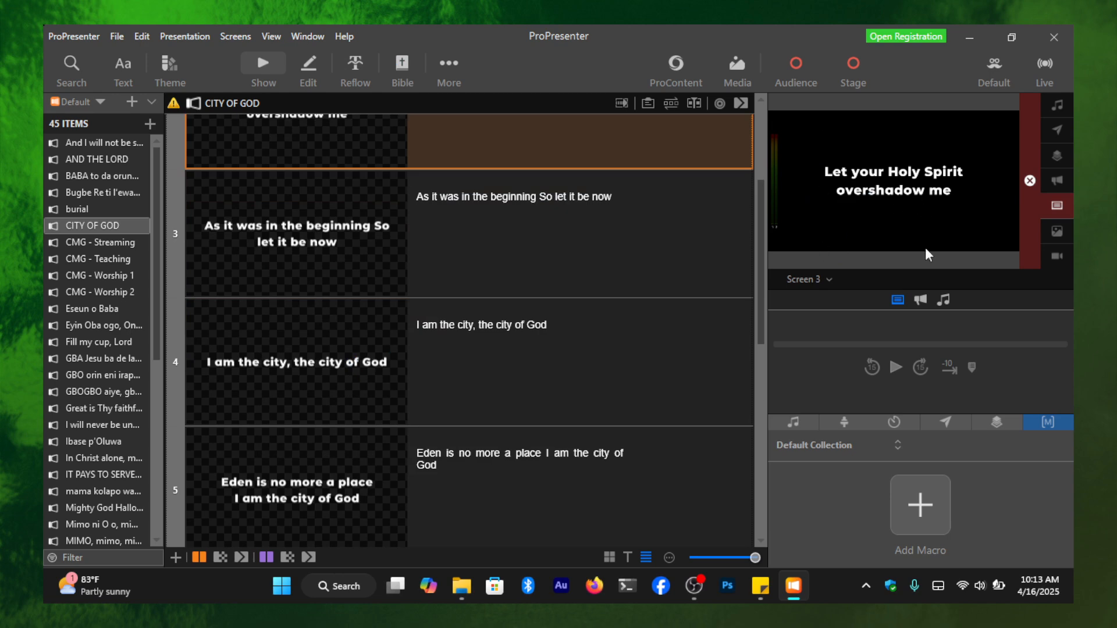
scroll(602, 212, "up", 3)
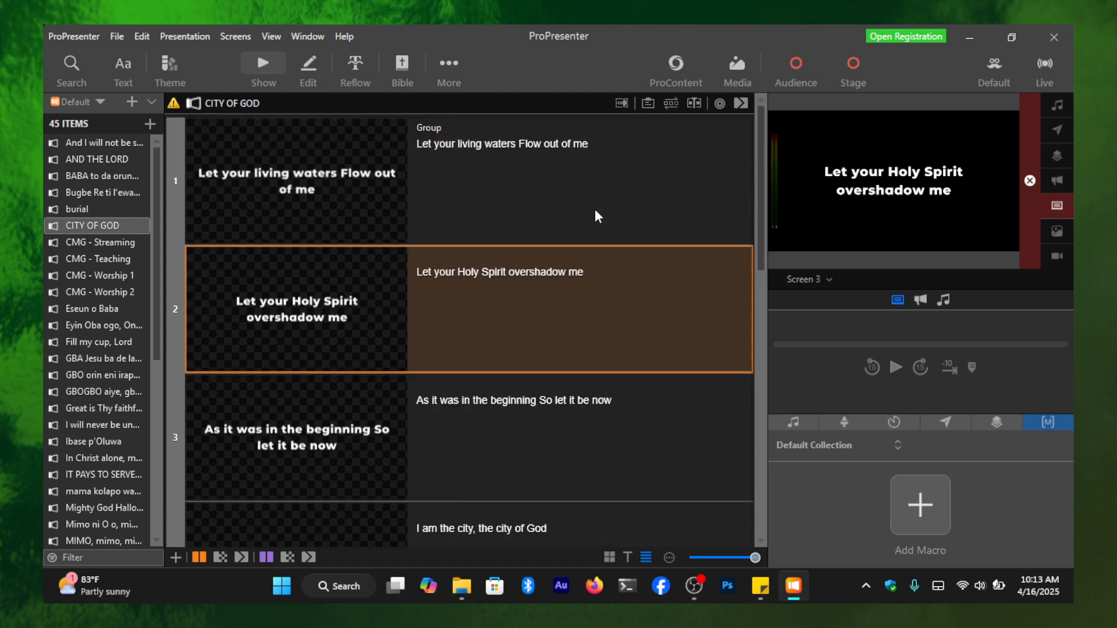
scroll(142, 246, "down", 8)
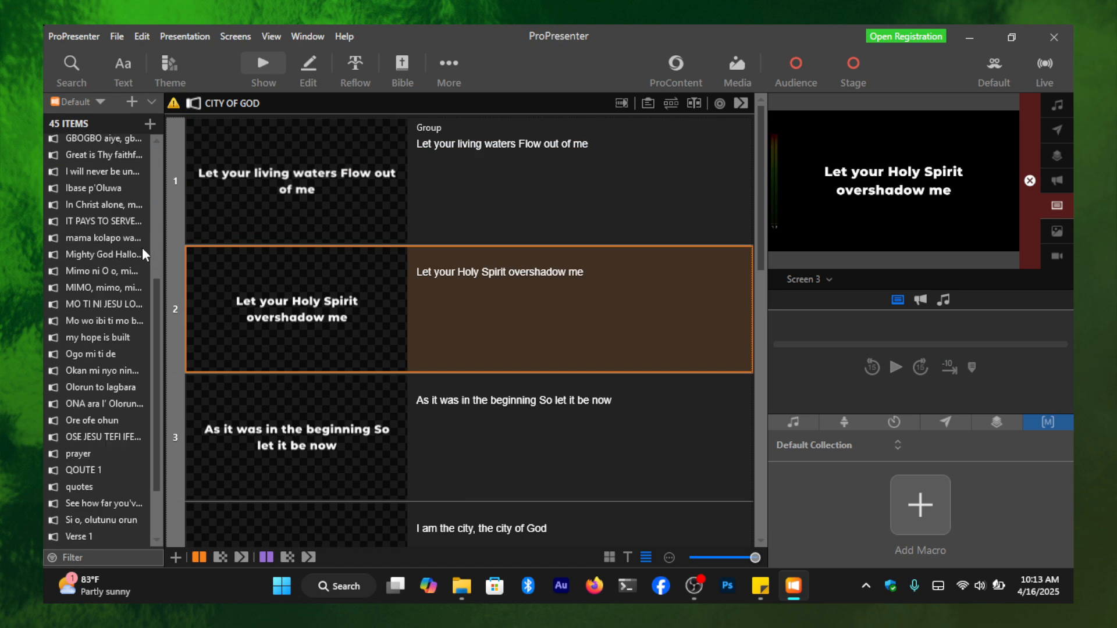
scroll(140, 258, "down", 2)
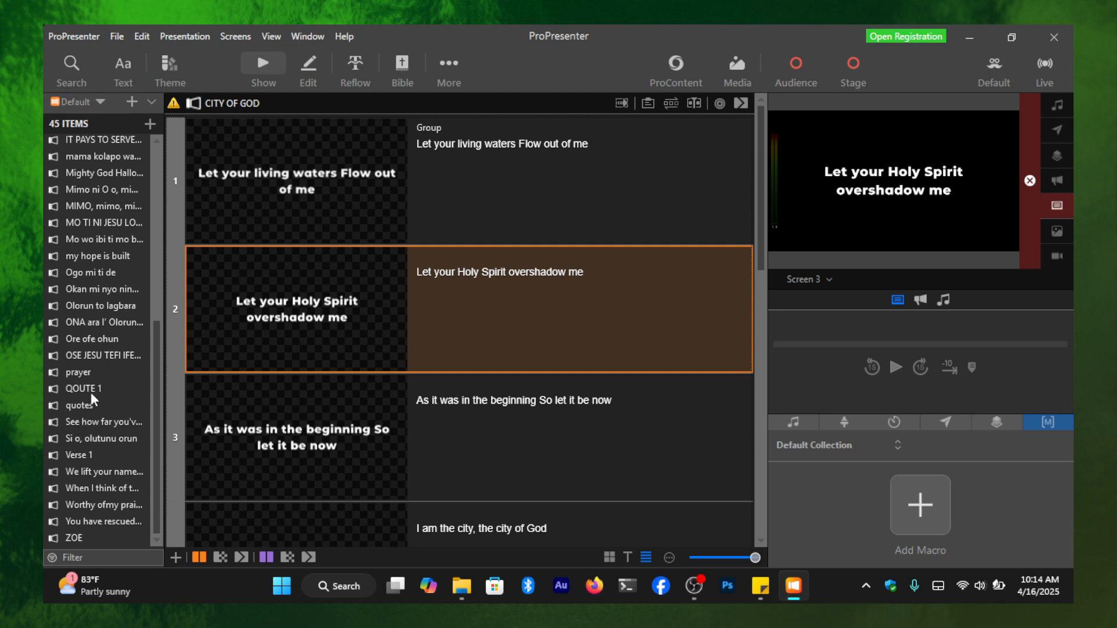
scroll(90, 392, "up", 9)
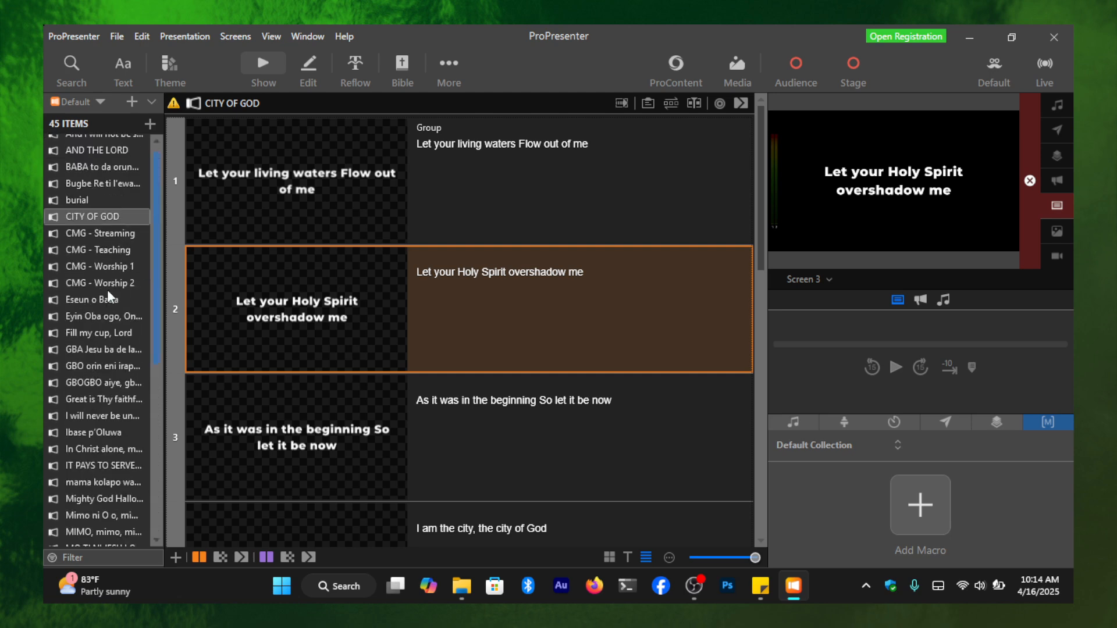
scroll(87, 298, "down", 2)
scroll(87, 298, "down", 6)
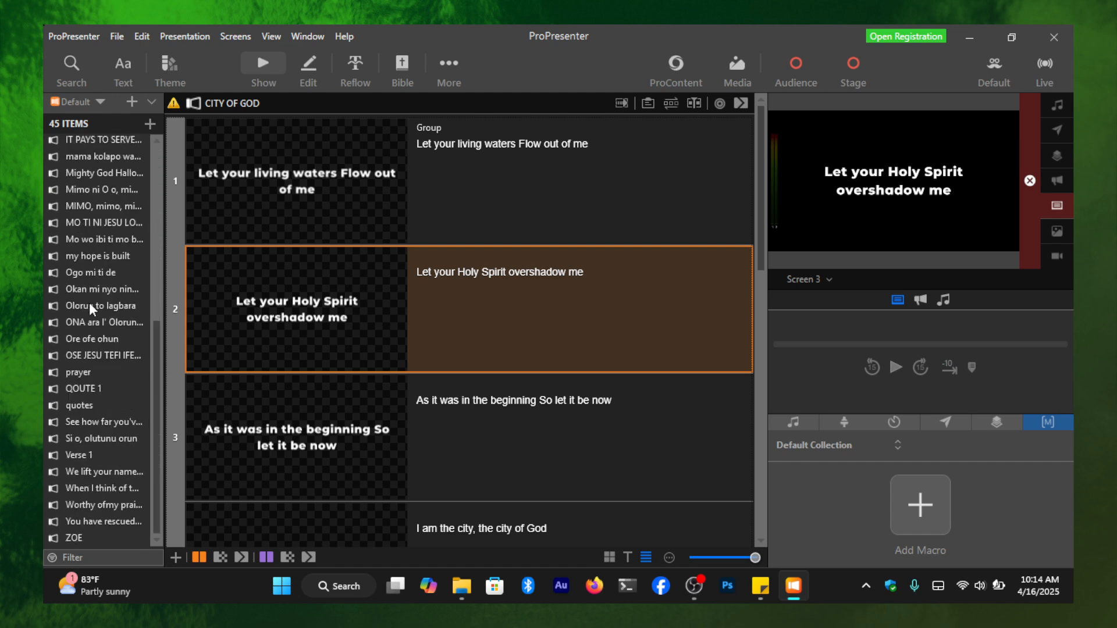
- Open the MO TI NI JESU LORE presentation and show its first slide on the output
left_click(84, 469)
left_click(86, 421)
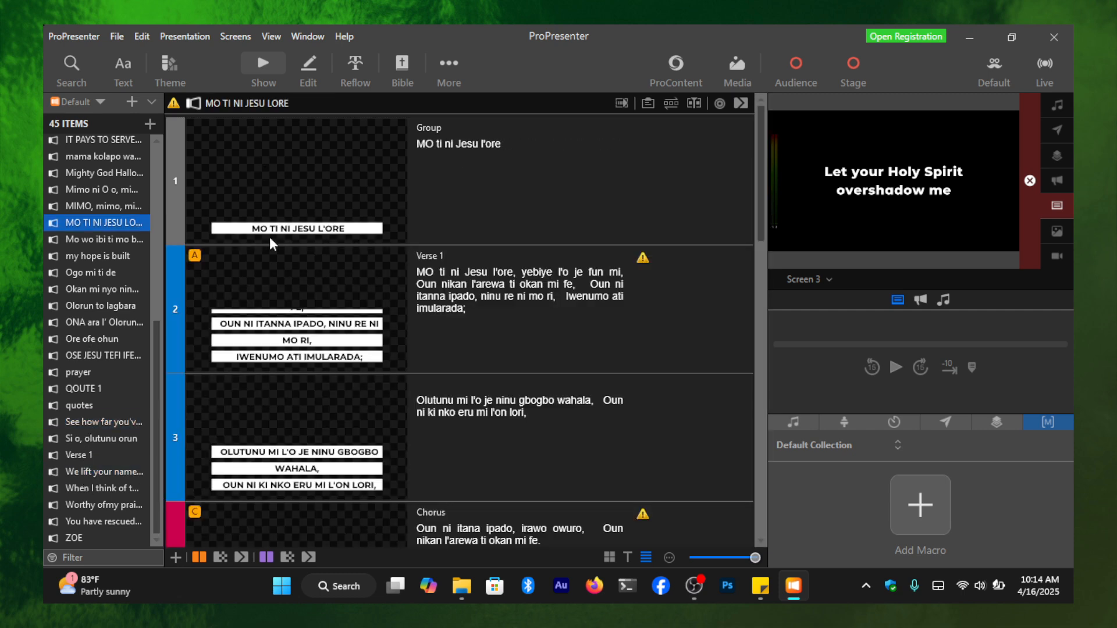
left_click(314, 305)
left_click(341, 186)
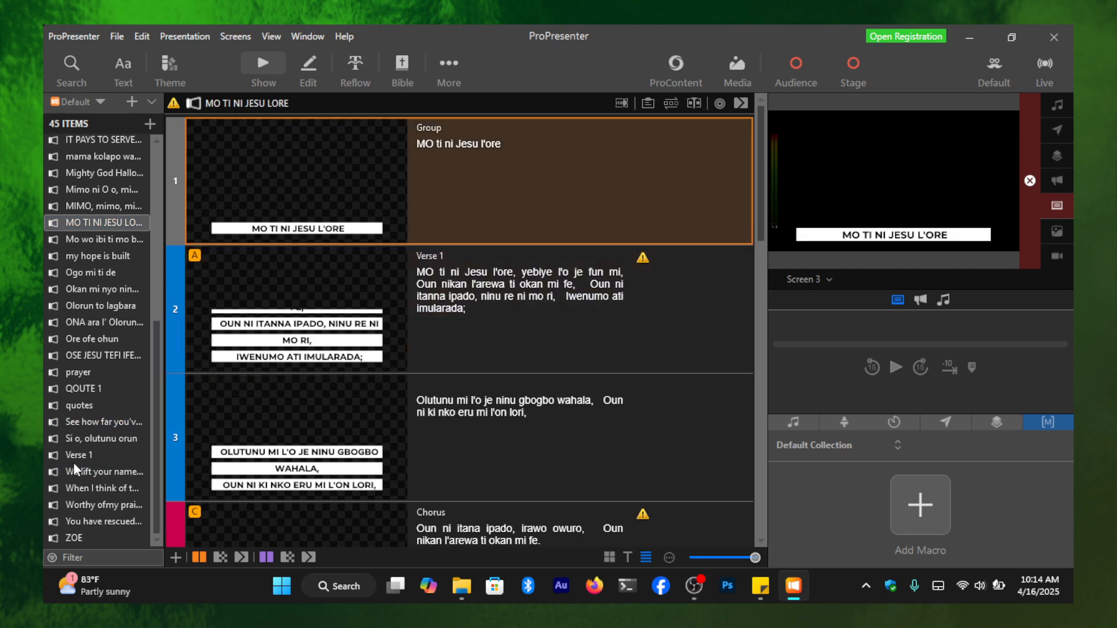
- Open the Verse 1 presentation and show its first three slides one after another, ending on slide 3
left_click(103, 455)
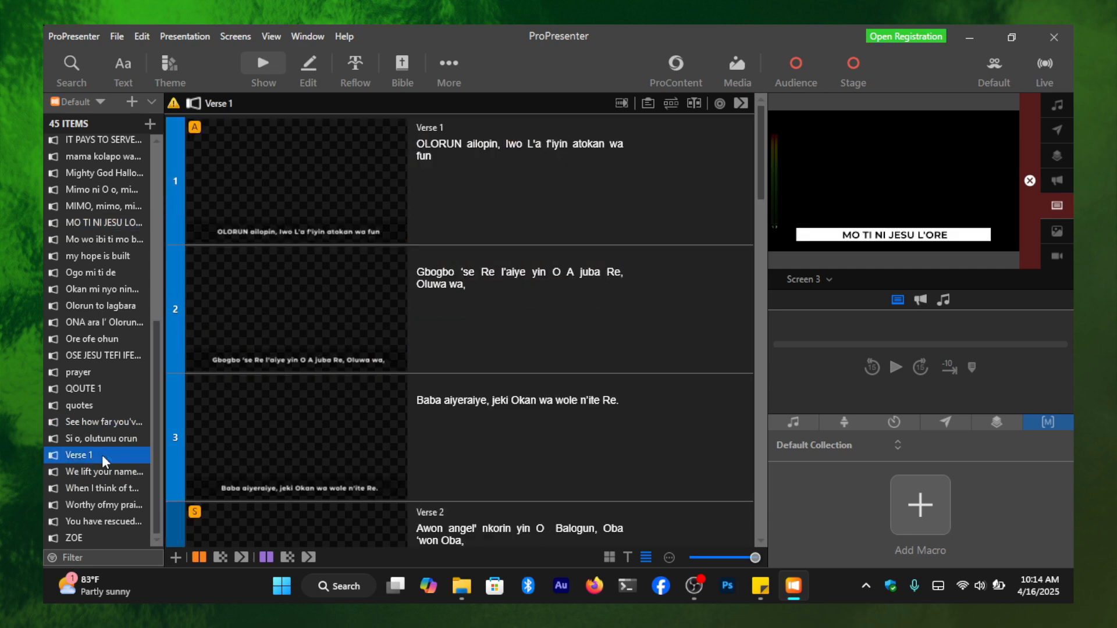
left_click(415, 197)
left_click(413, 316)
left_click(440, 400)
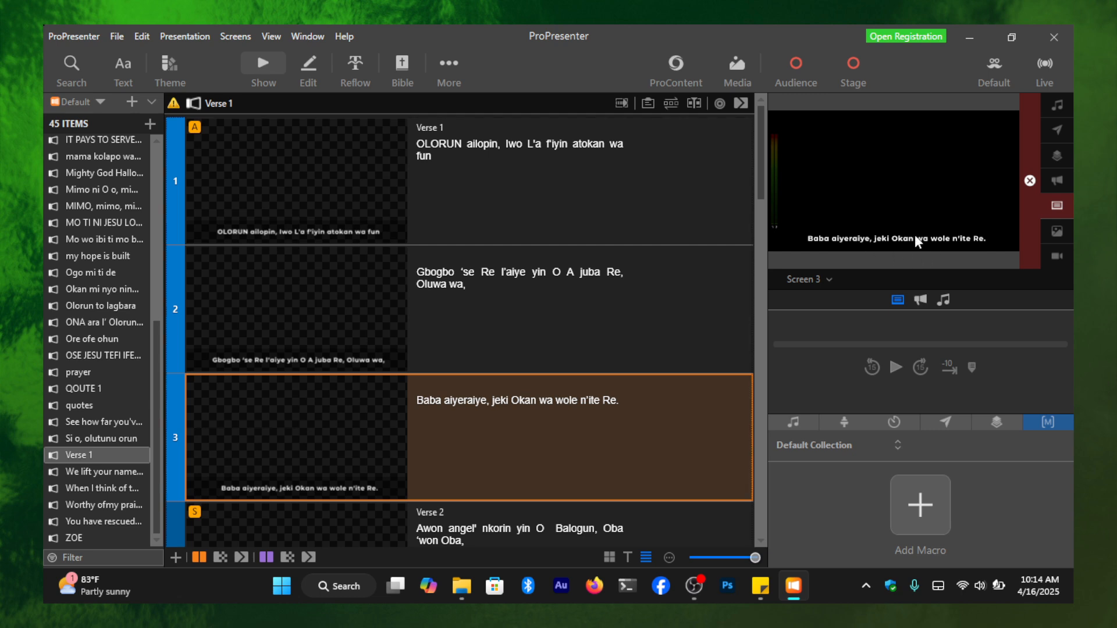
- Show the first slide of Mo wo ibi ti mo bere, followed by the first slide of CITY OF GOD
left_click(114, 237)
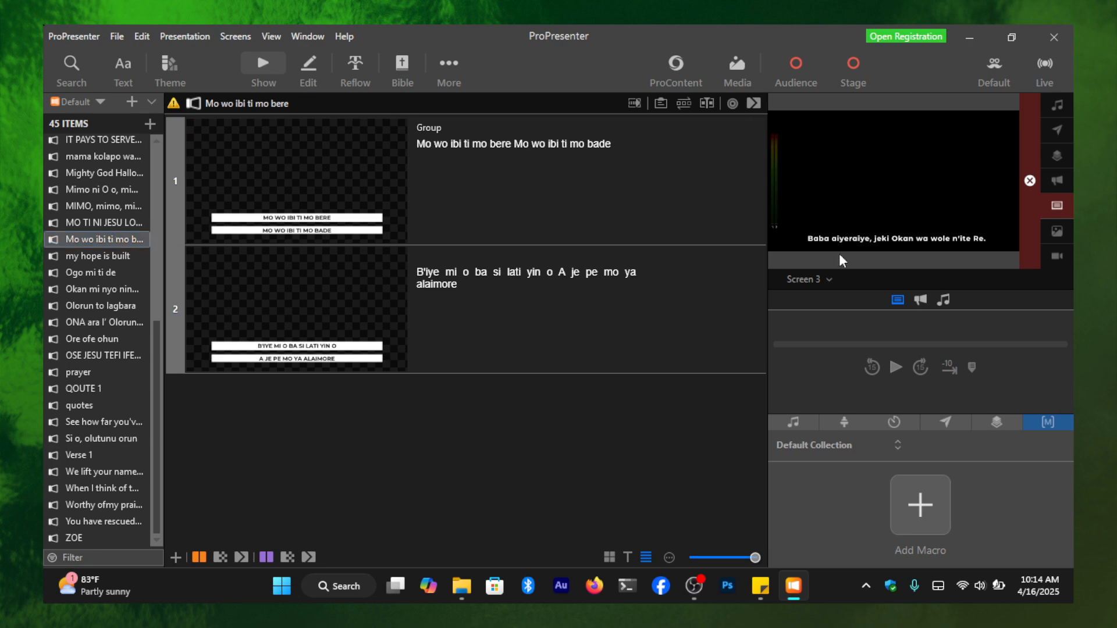
key("Right")
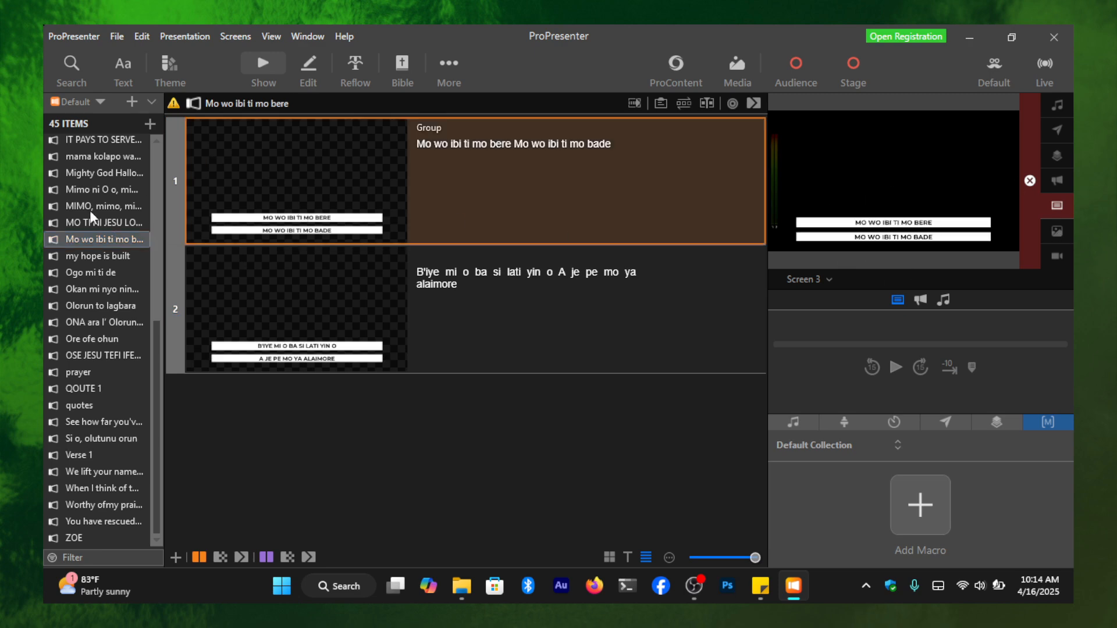
scroll(69, 154, "up", 5)
left_click(105, 145)
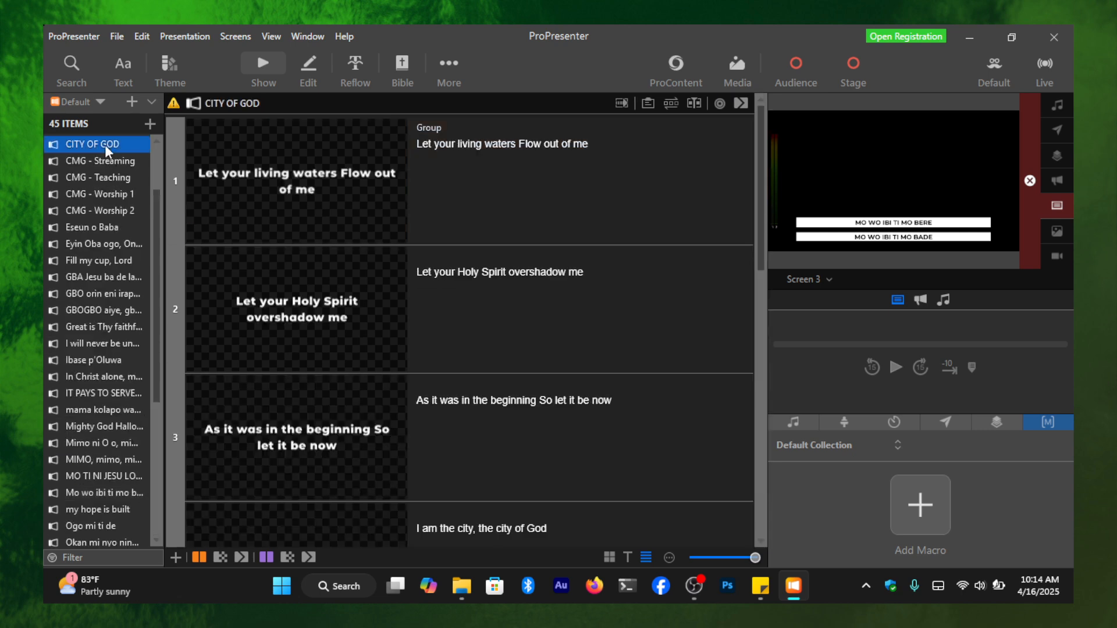
left_click(252, 176)
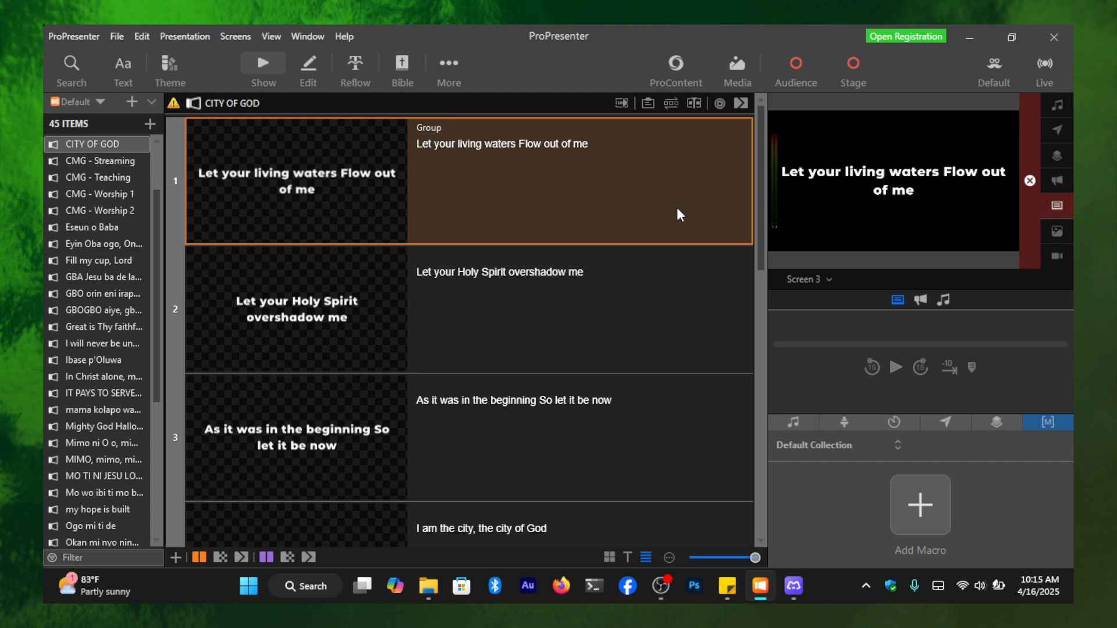
scroll(112, 347, "down", 3)
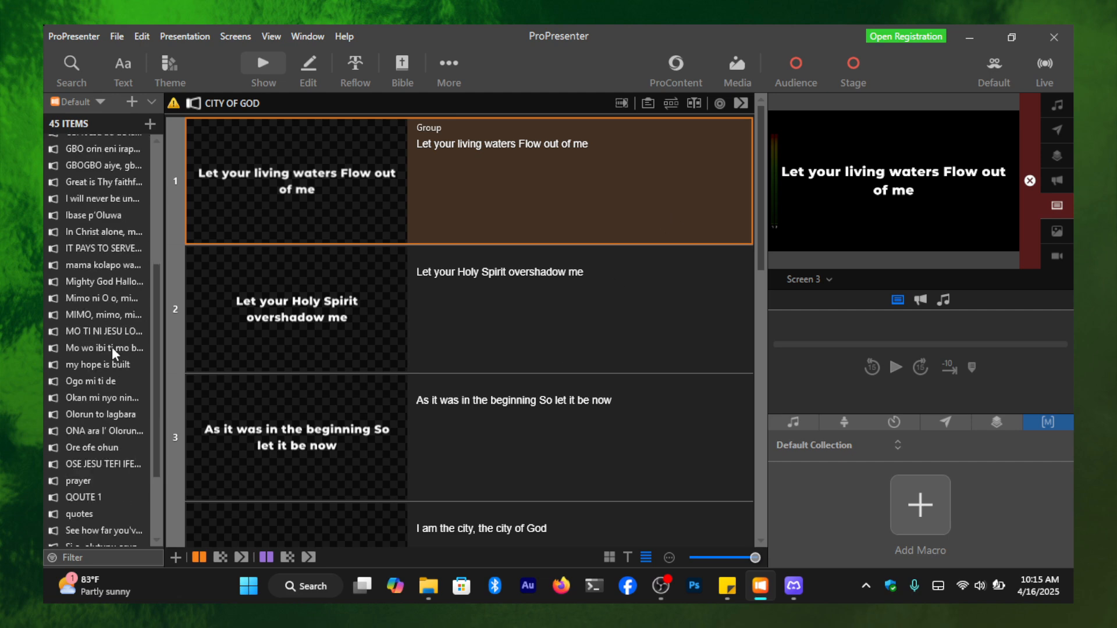
scroll(116, 317, "up", 5)
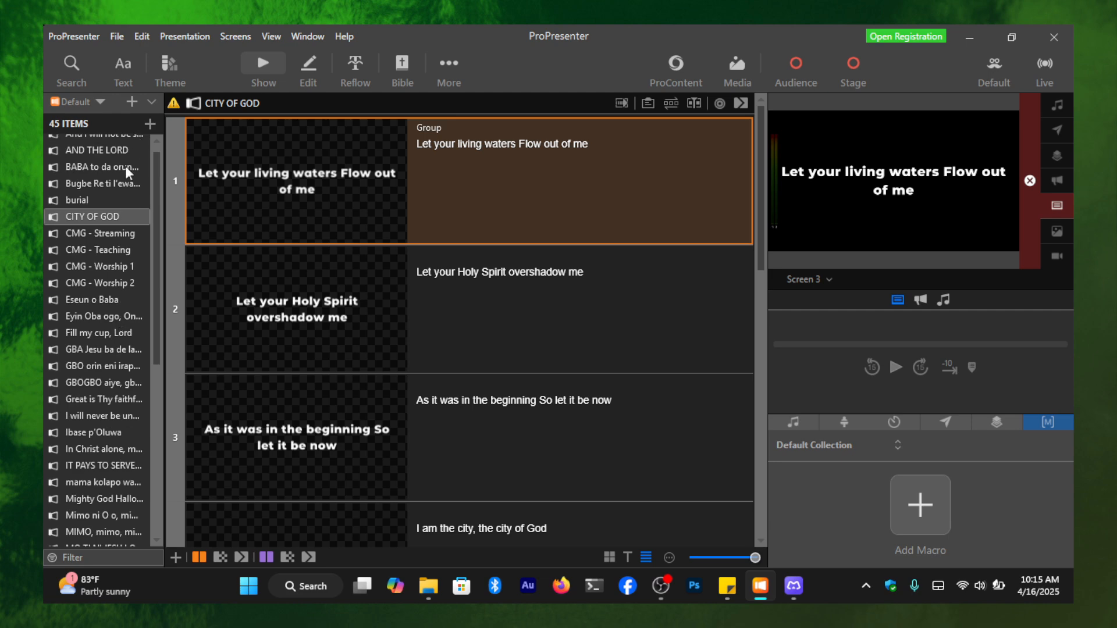
scroll(115, 238, "up", 1)
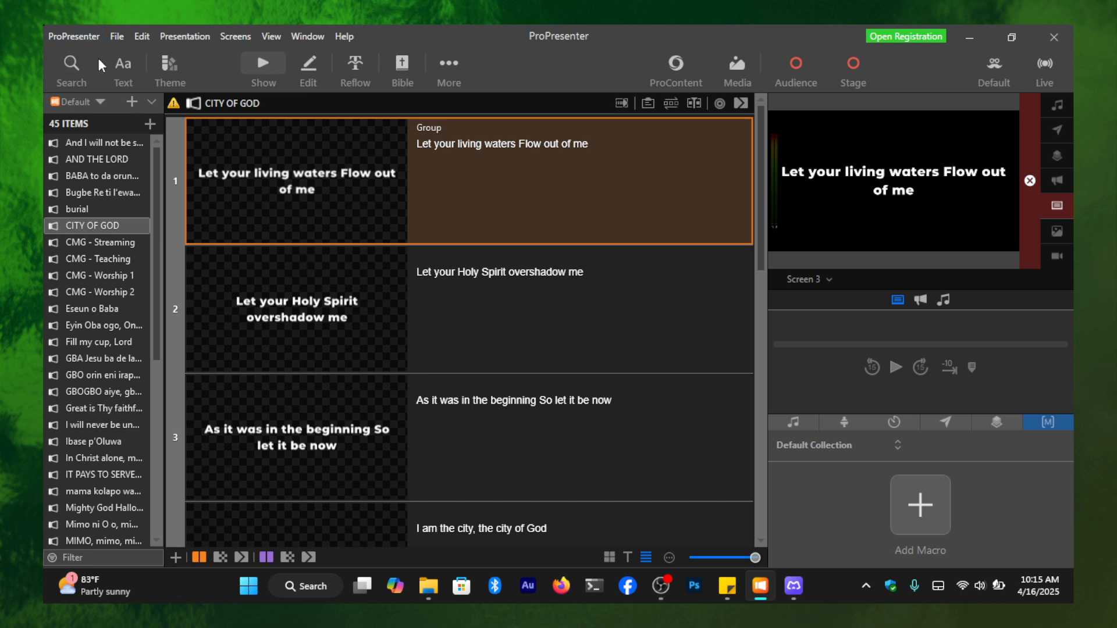
- Start a new presentation named "mine" and choose the Bold CAPS theme from CMG - Worship 1
left_click(124, 35)
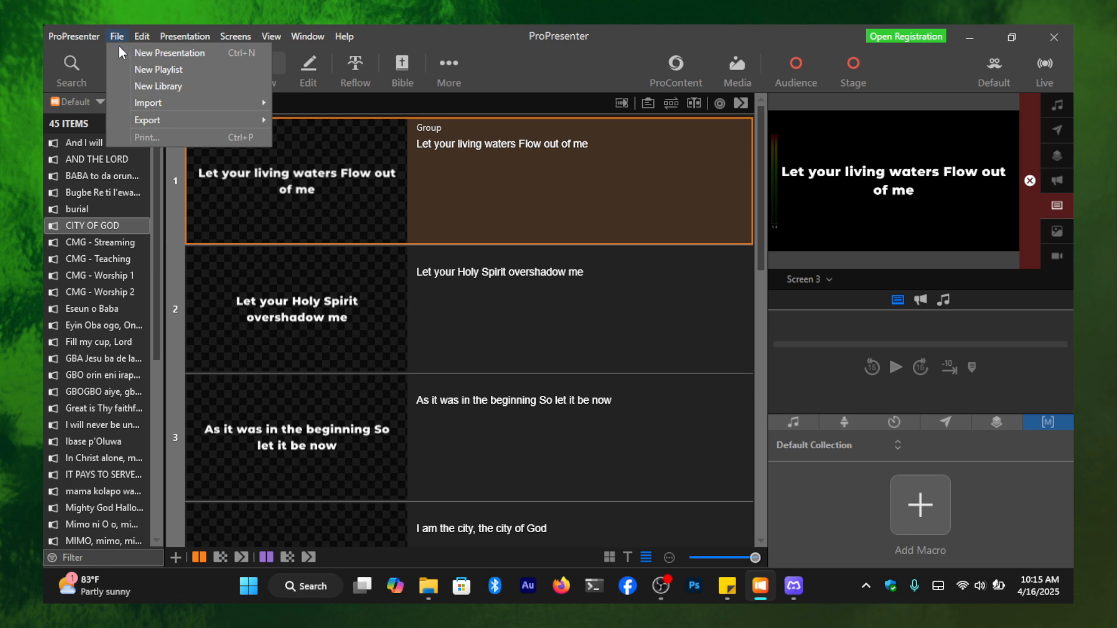
left_click(232, 52)
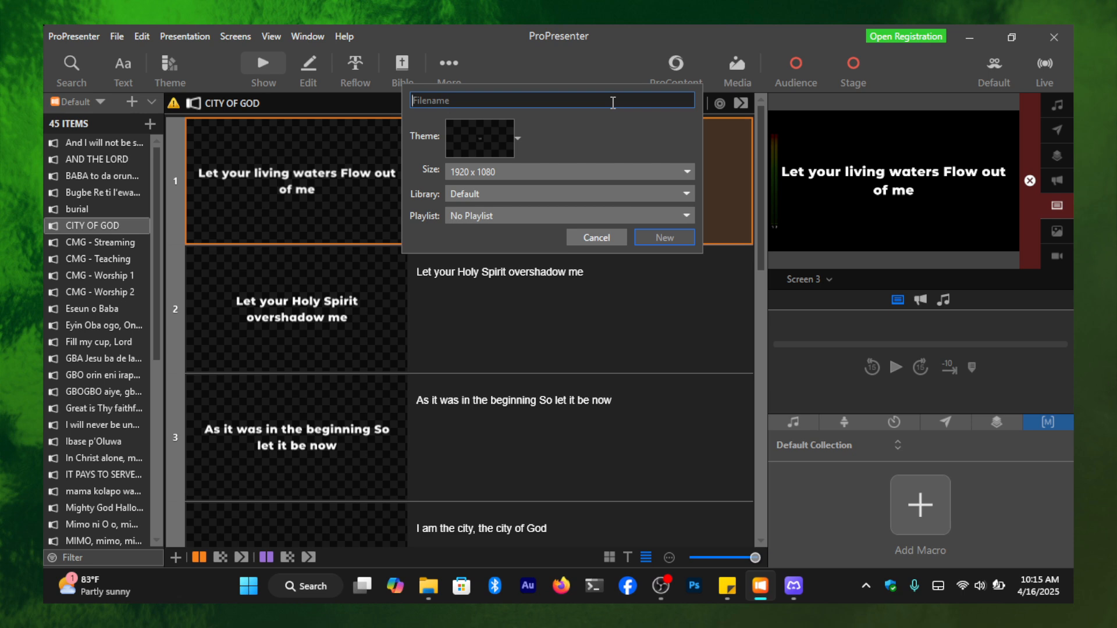
type("mine")
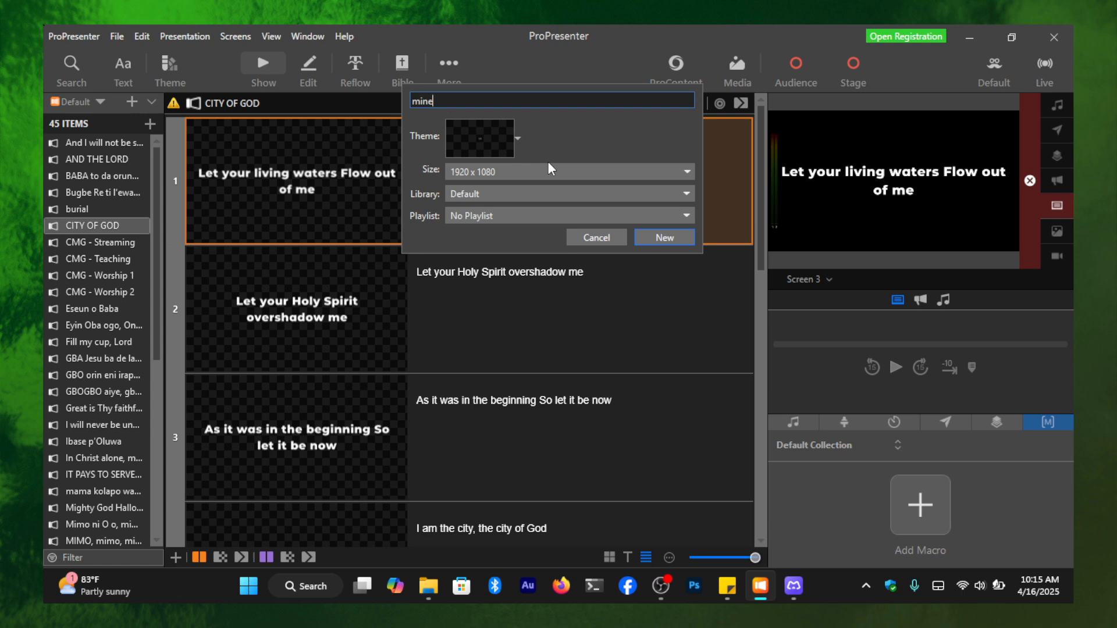
left_click(466, 140)
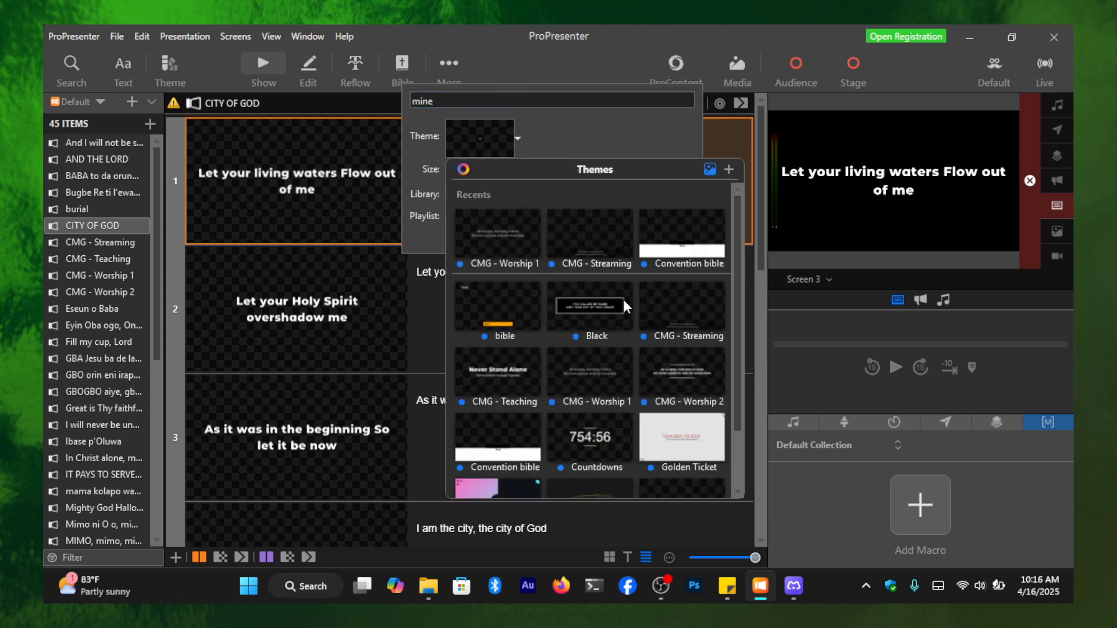
scroll(625, 304, "down", 1)
scroll(602, 267, "up", 1)
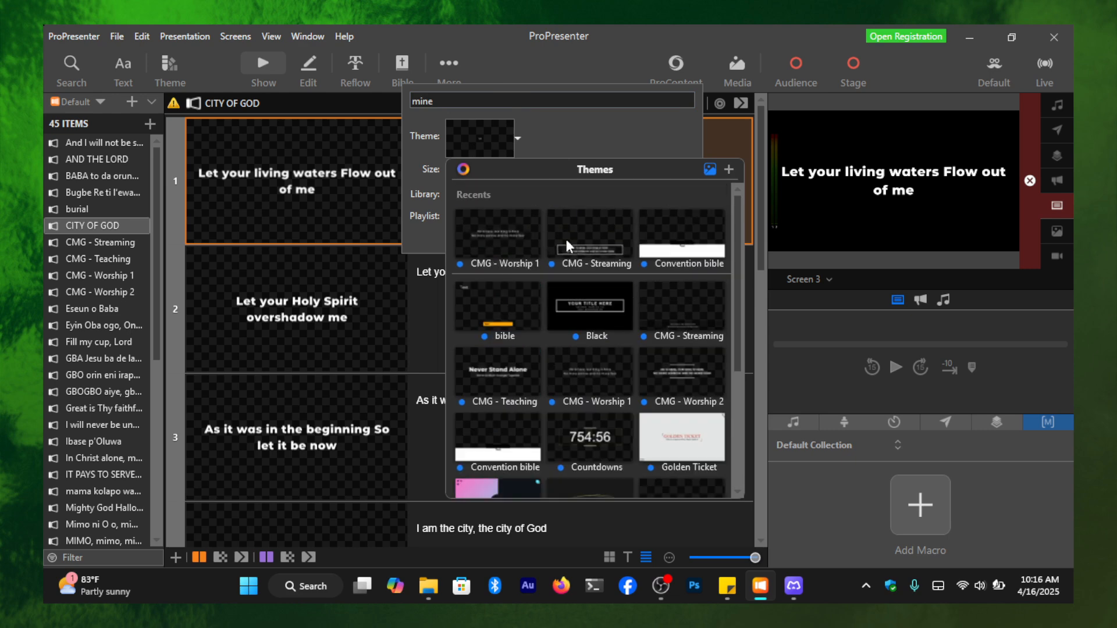
left_click(536, 237)
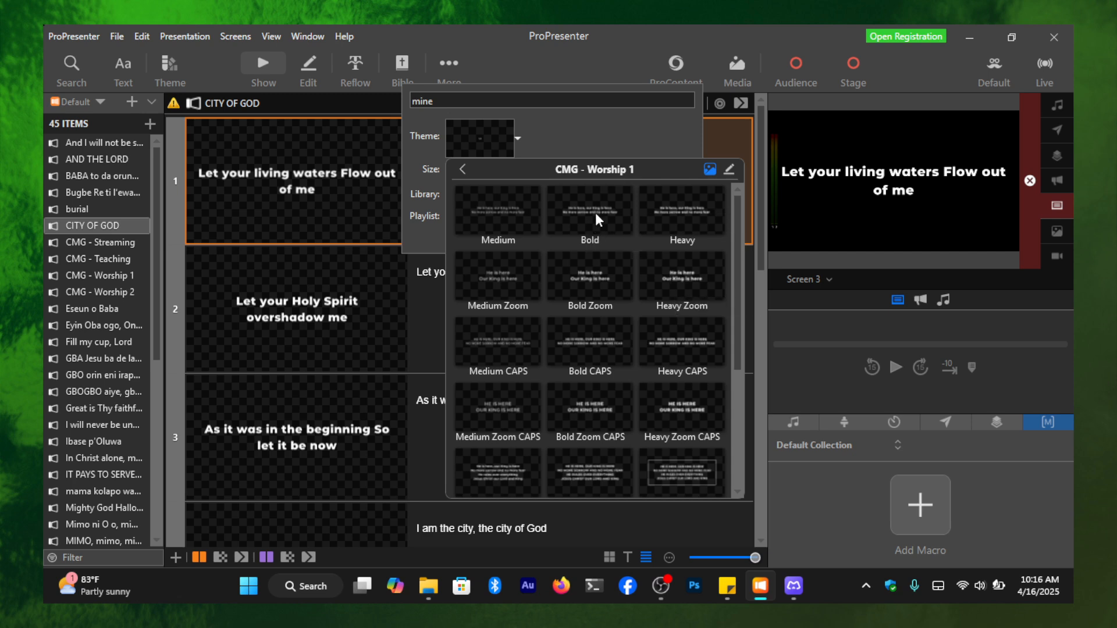
left_click(592, 345)
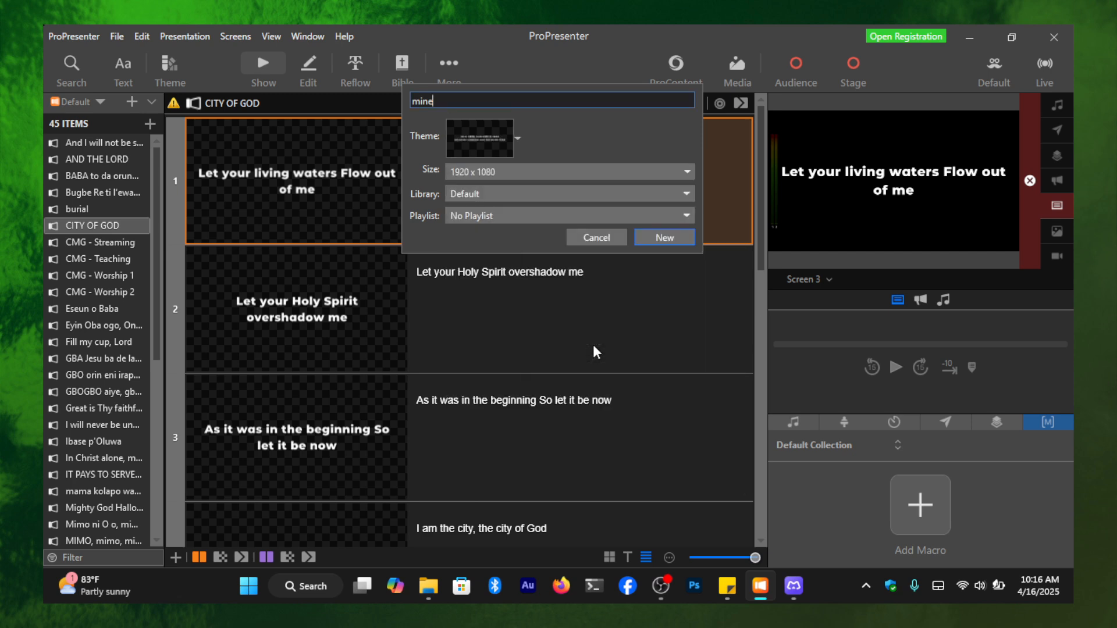
- Keep the 1920 x 1080 size and Default library, set the playlist to Default, and create the presentation
left_click(573, 170)
left_click(572, 170)
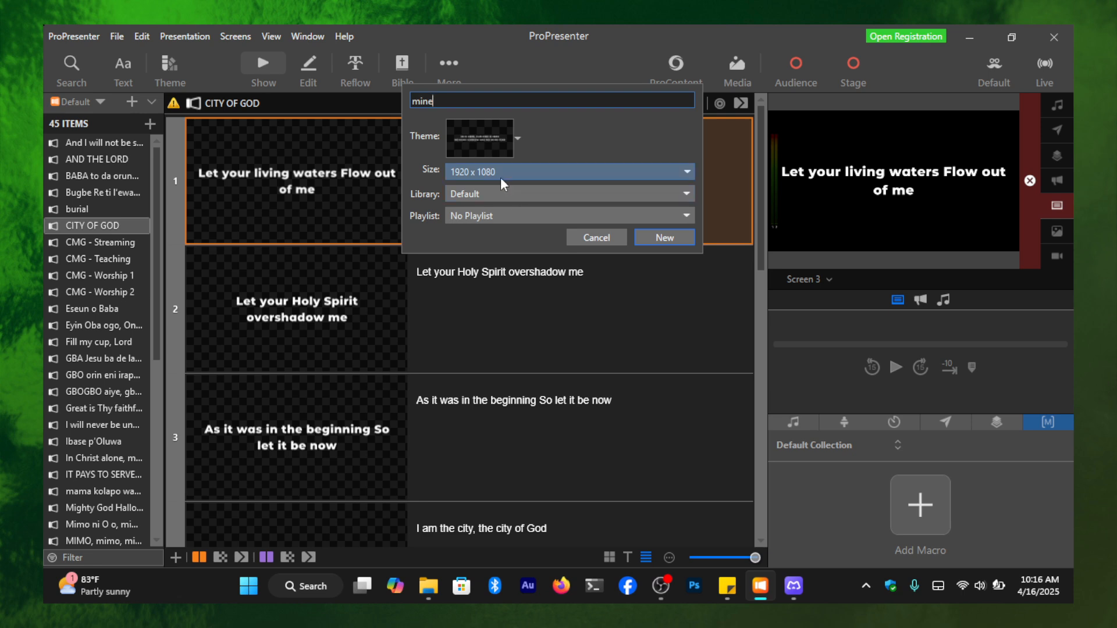
left_click(568, 193)
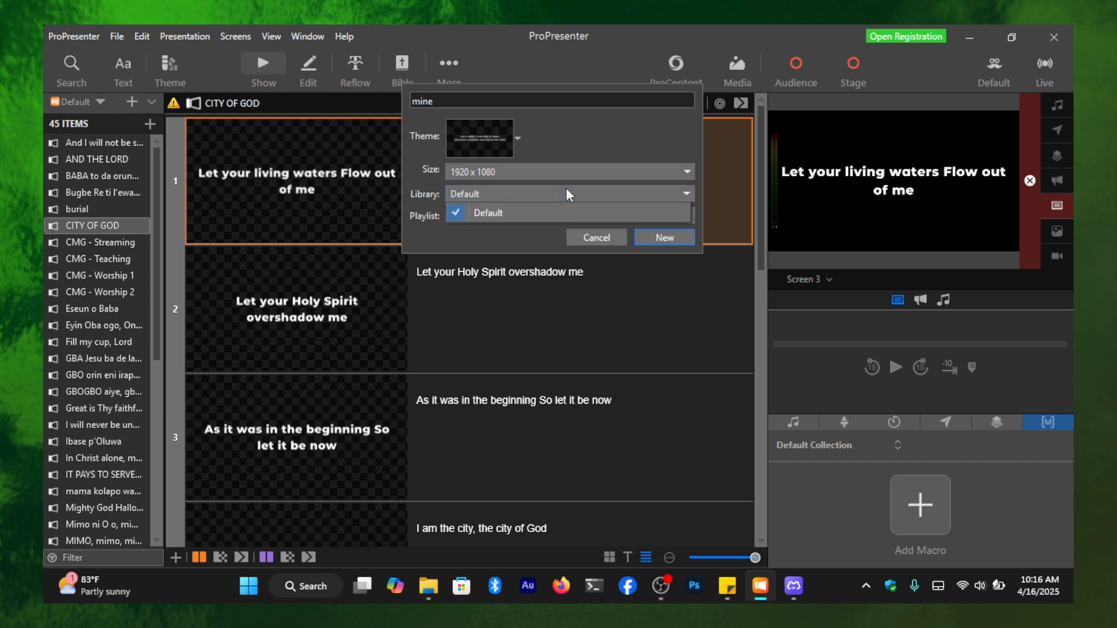
left_click(515, 232)
left_click(515, 218)
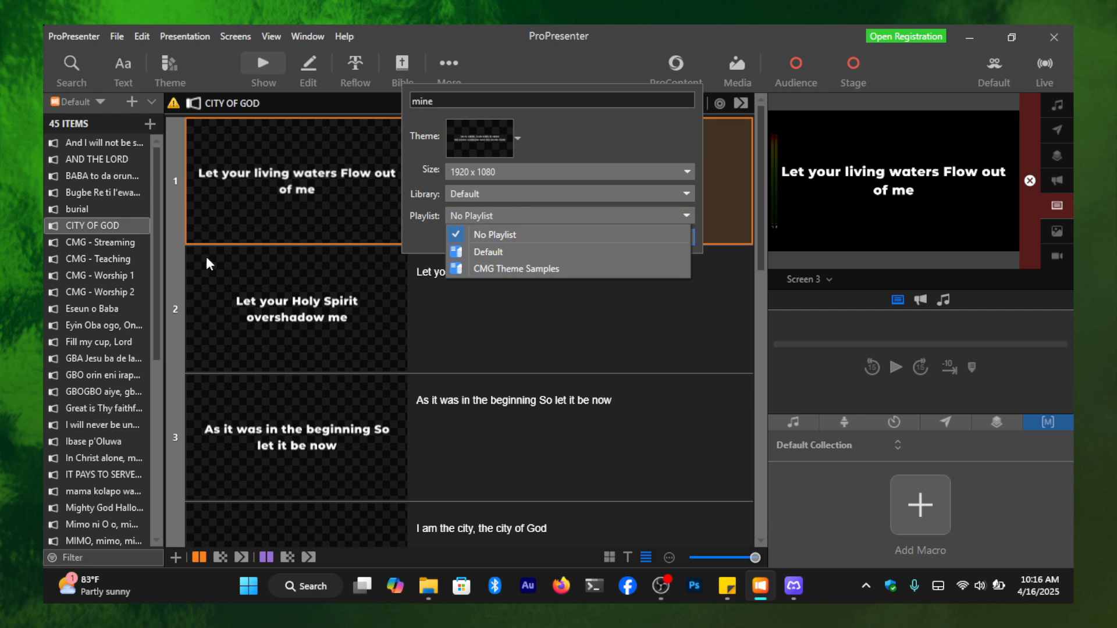
left_click(517, 257)
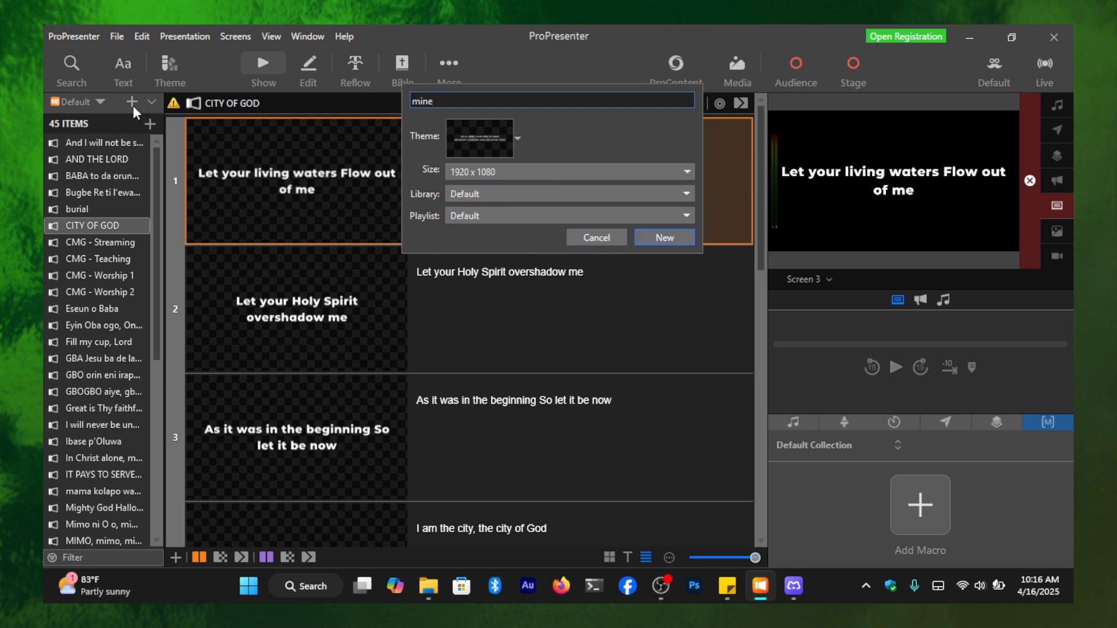
left_click(672, 239)
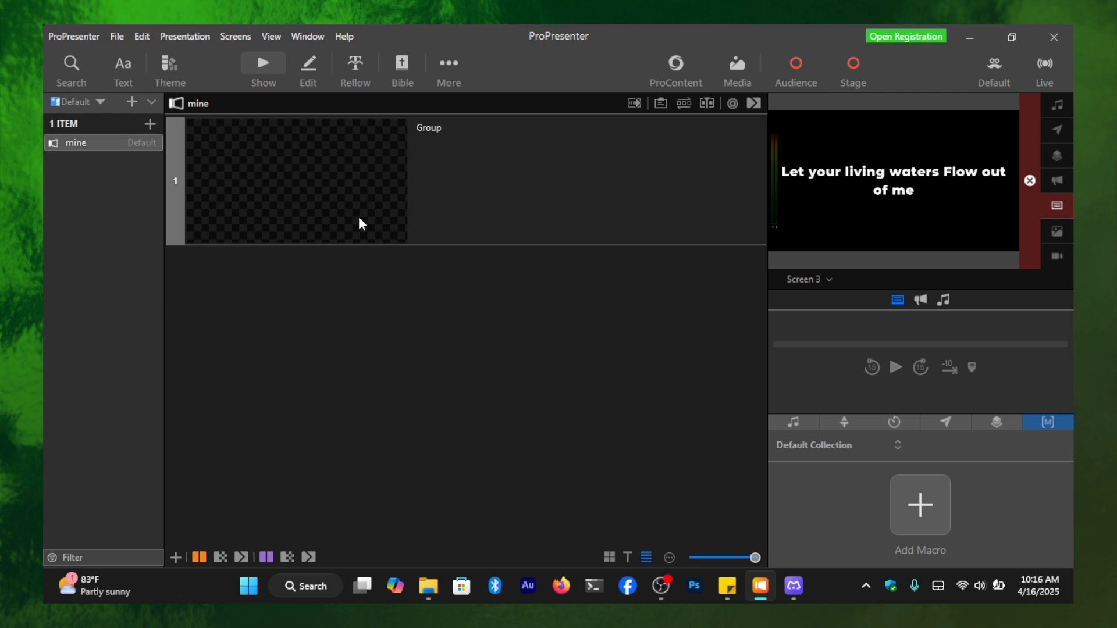
- Open the blank slide of "mine" in the editor and replace its placeholder text with "WELCOME TO CHURCH"
left_click(319, 208)
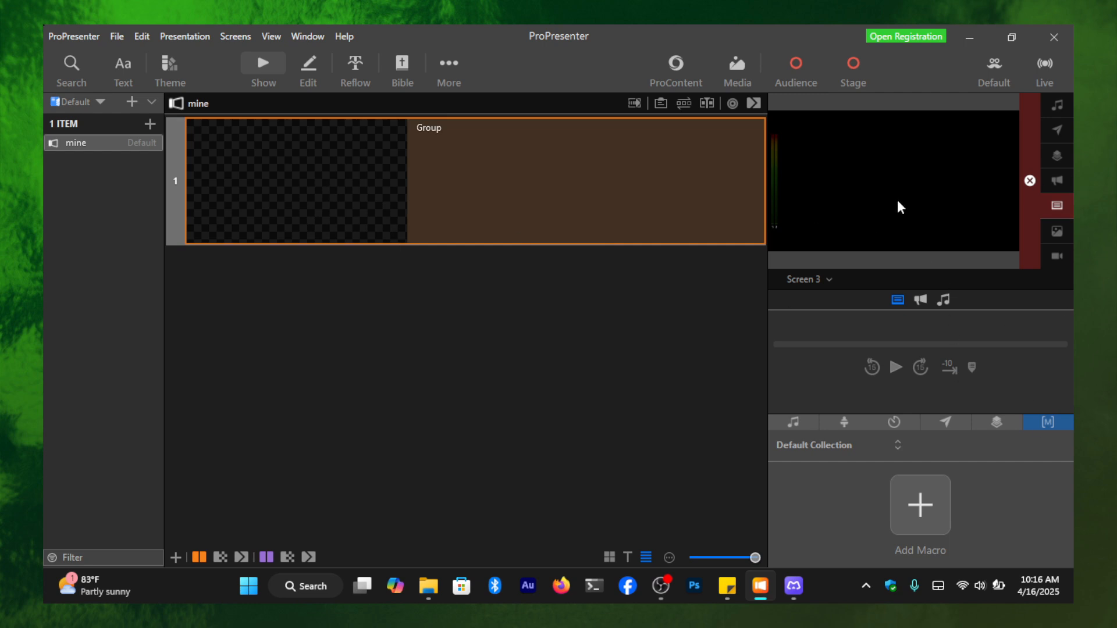
left_click(310, 67)
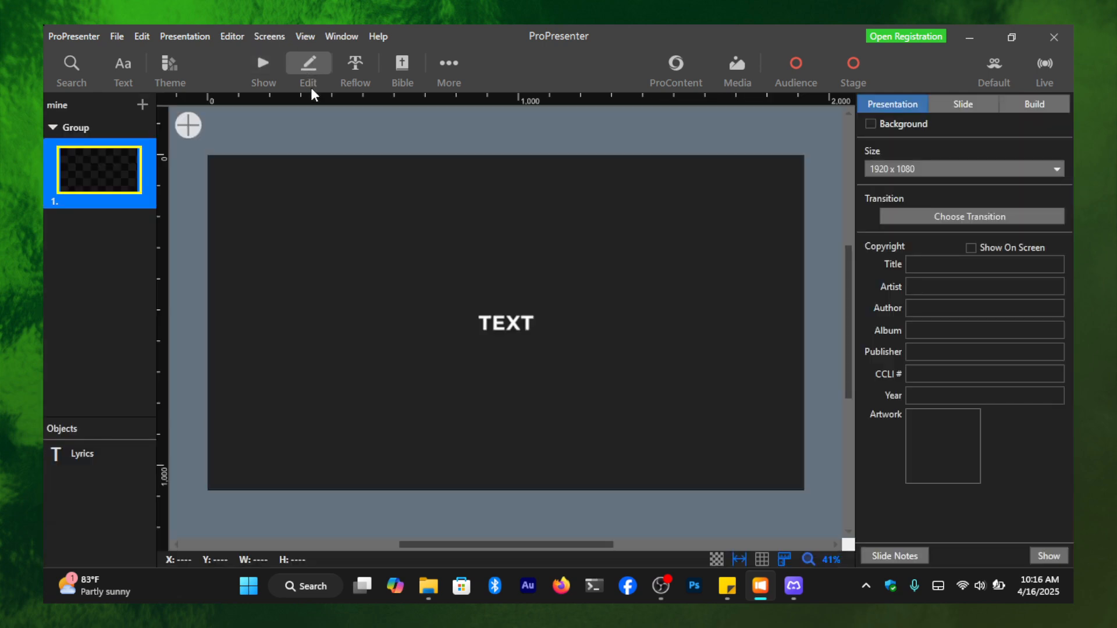
left_click(518, 323)
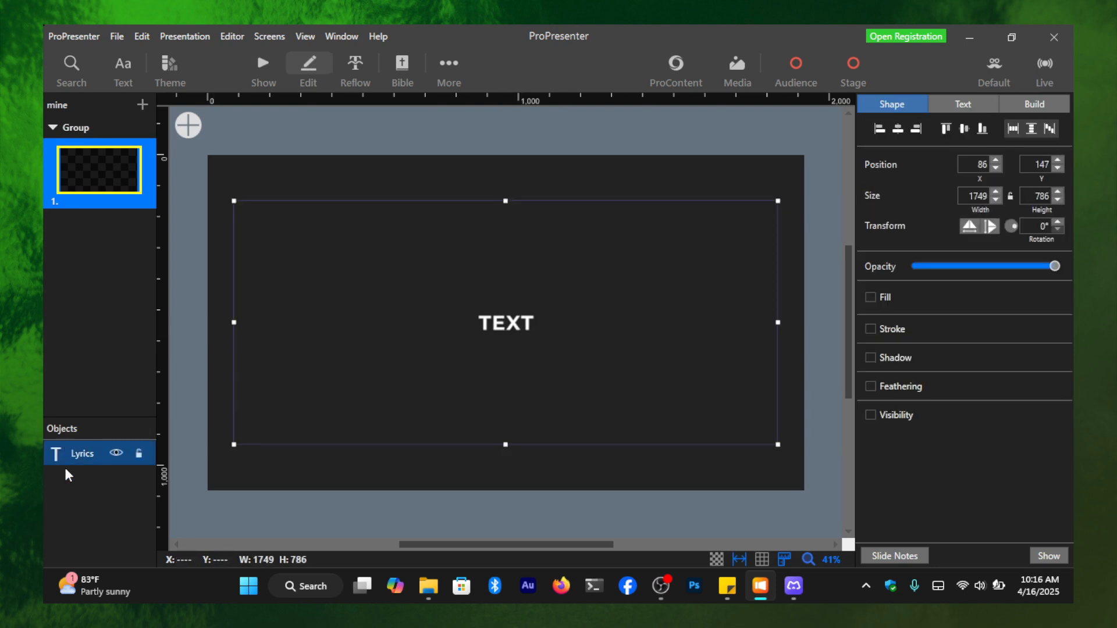
double_click(504, 326)
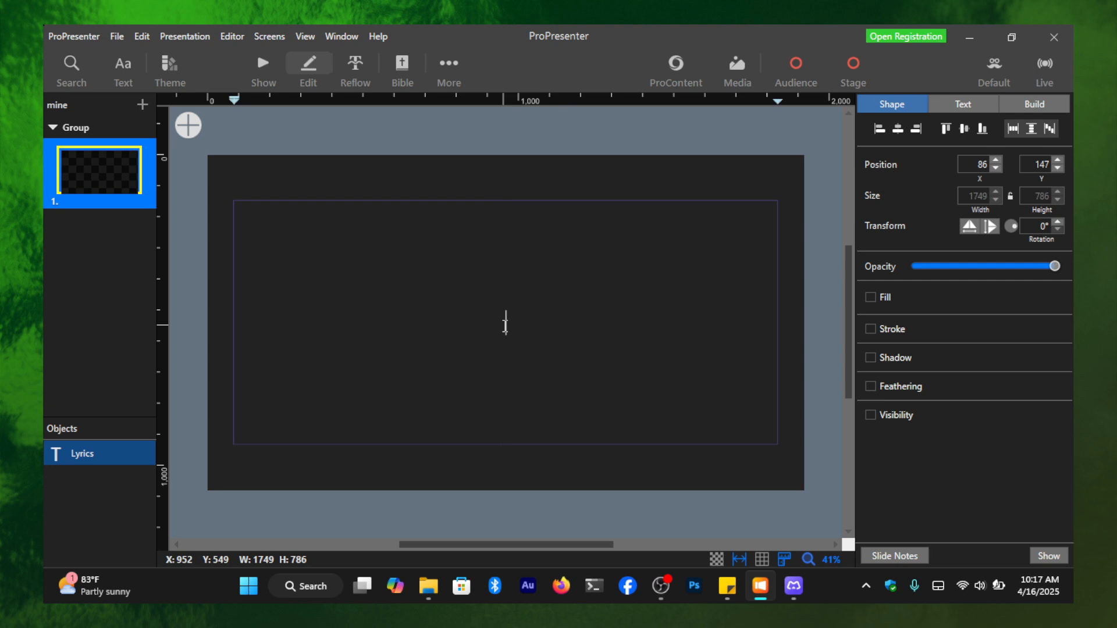
type("WELCOME TO C")
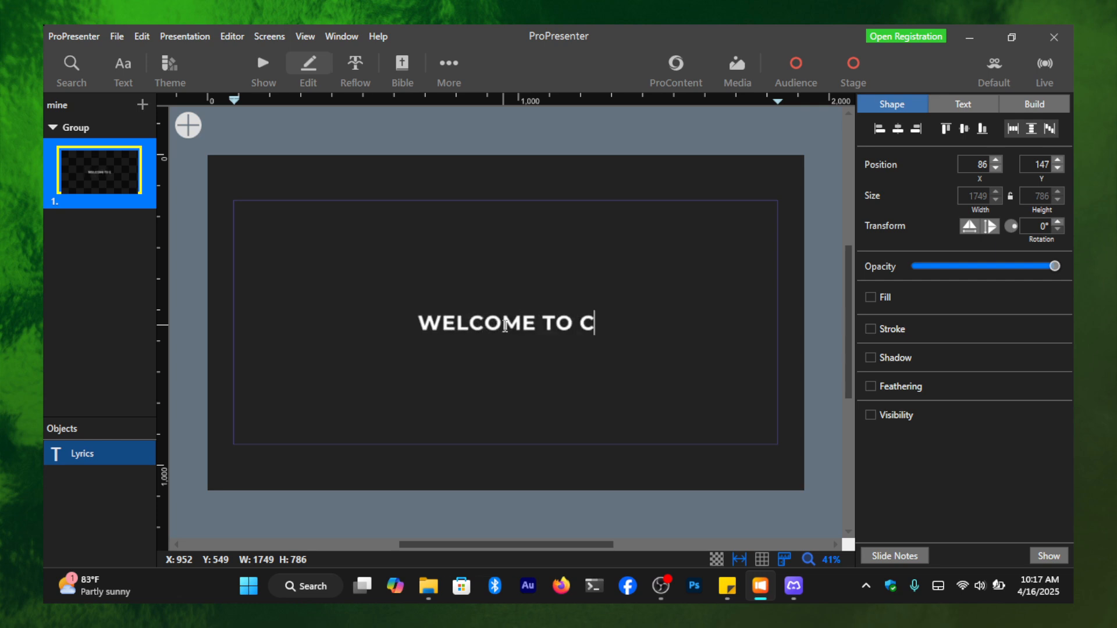
type("HURCH")
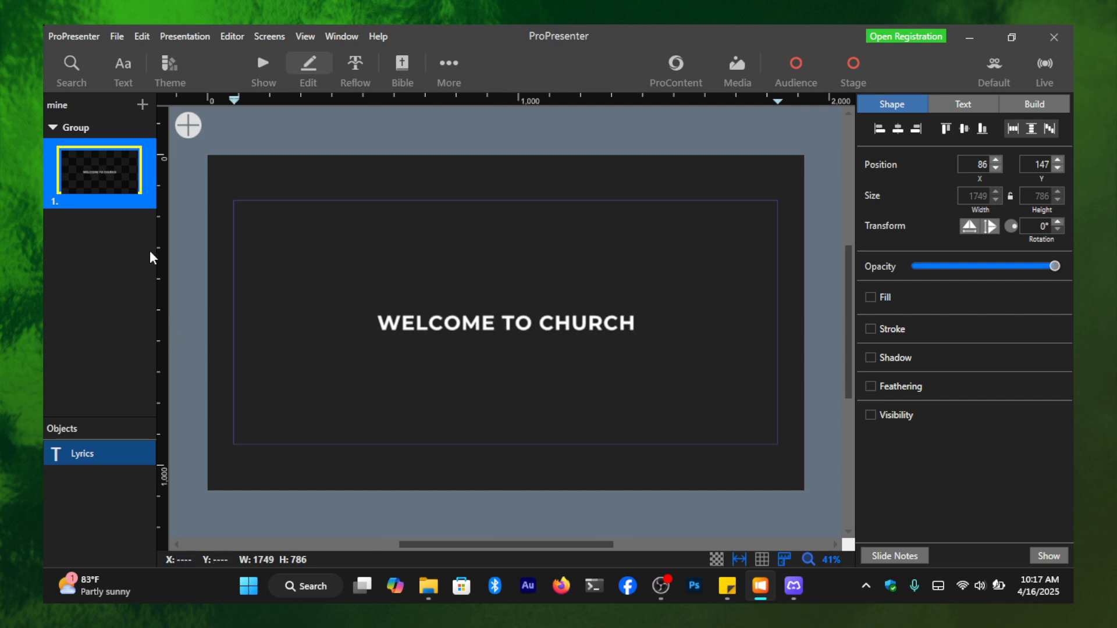
- Duplicate the "WELCOME TO CHURCH" slide and replace the copy's text with "PRAISE AND WORSHIP"
right_click(95, 166)
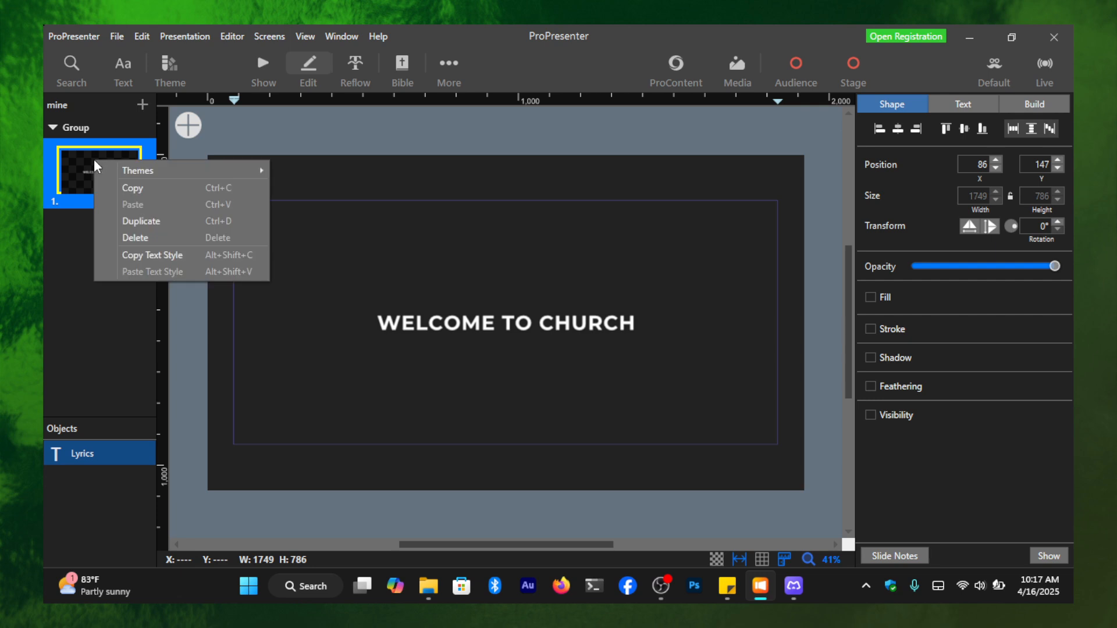
left_click(153, 224)
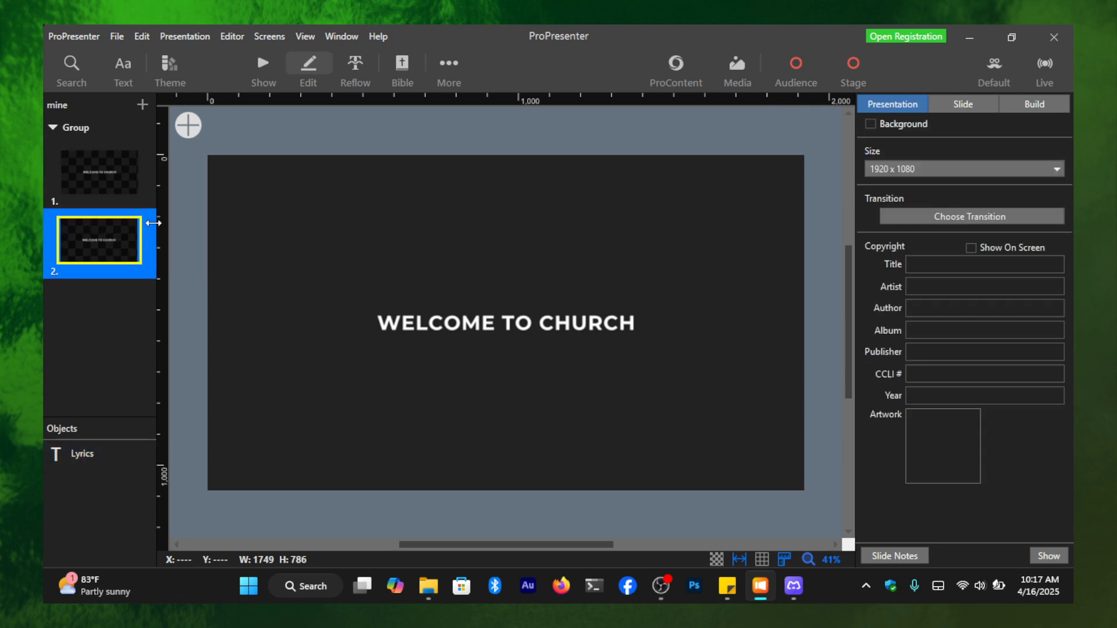
double_click(479, 326)
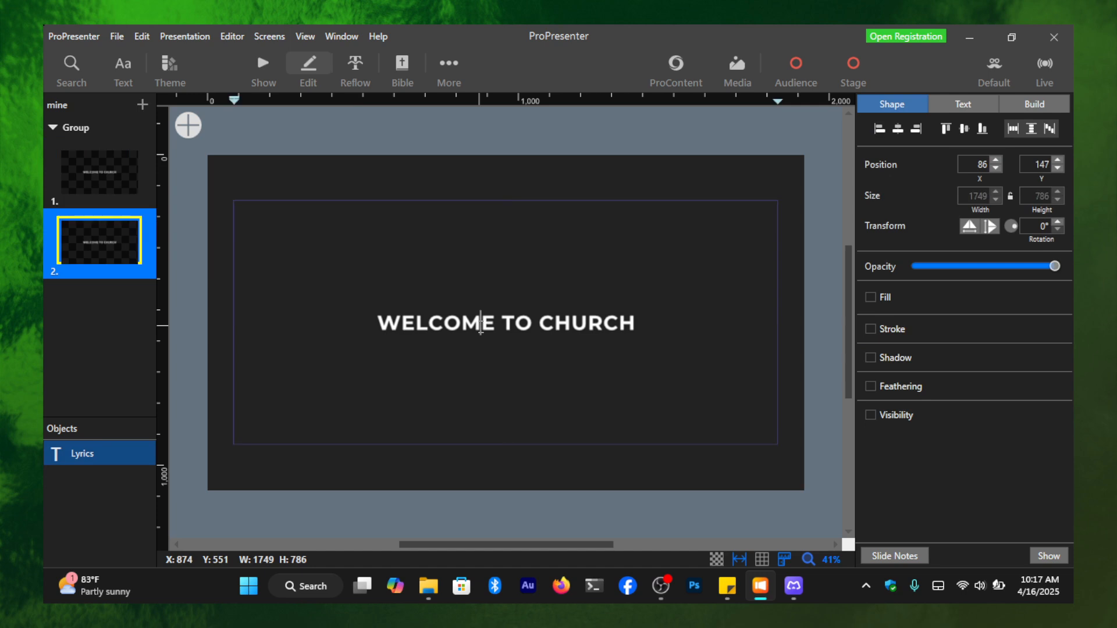
key("ctrl+a")
type("PR")
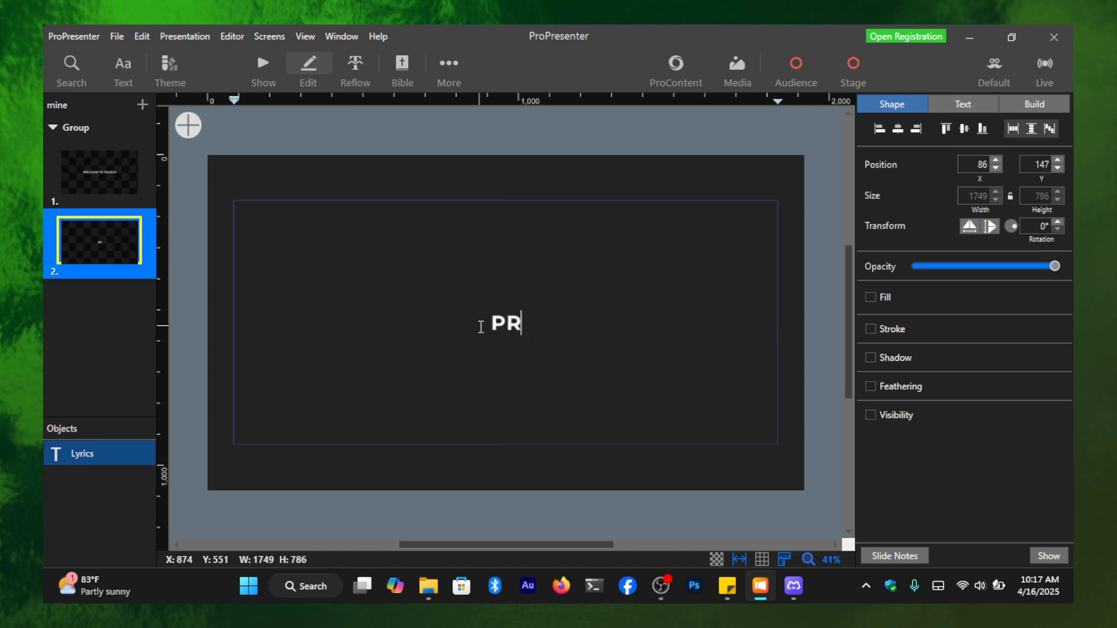
type("AISE AND ")
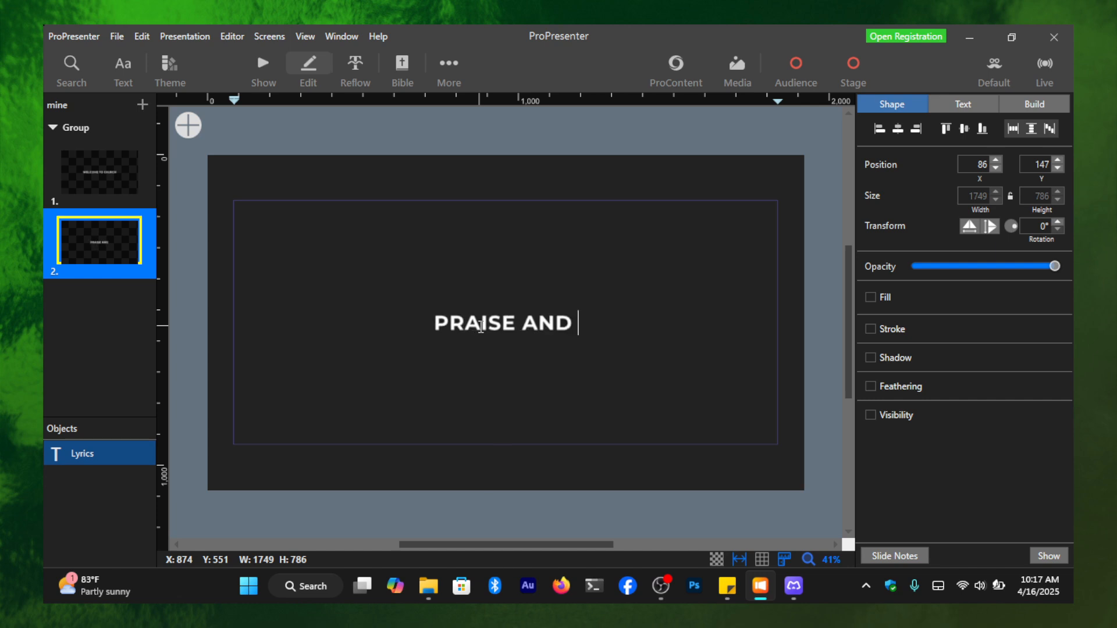
type("WORSHIP")
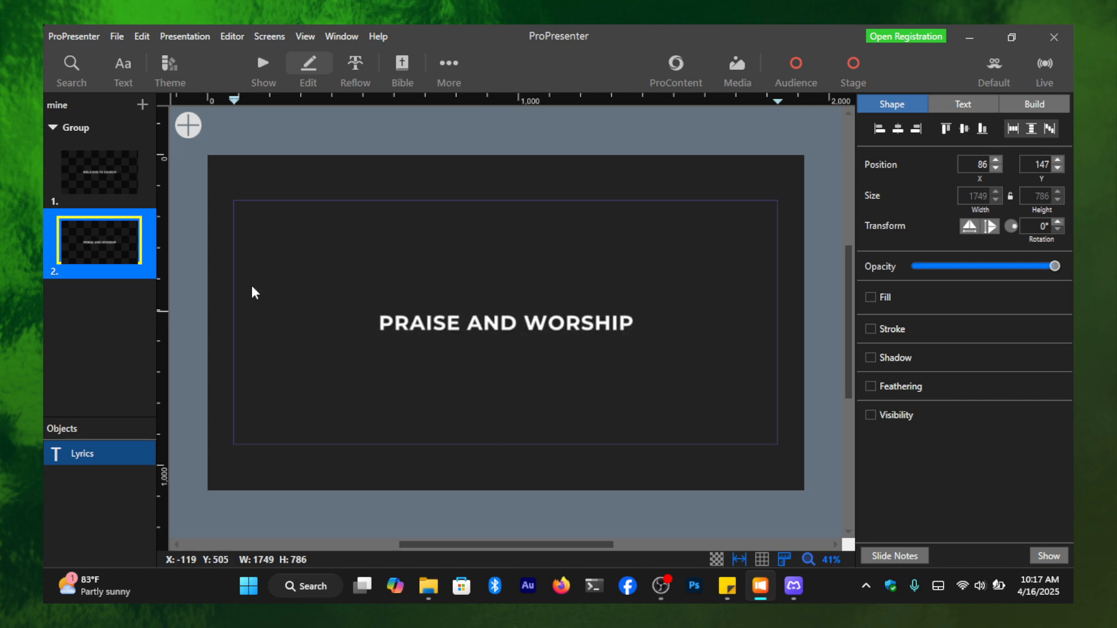
- Add a third slide to the presentation using the Main Title layout of the Golden Ticket theme
left_click(142, 104)
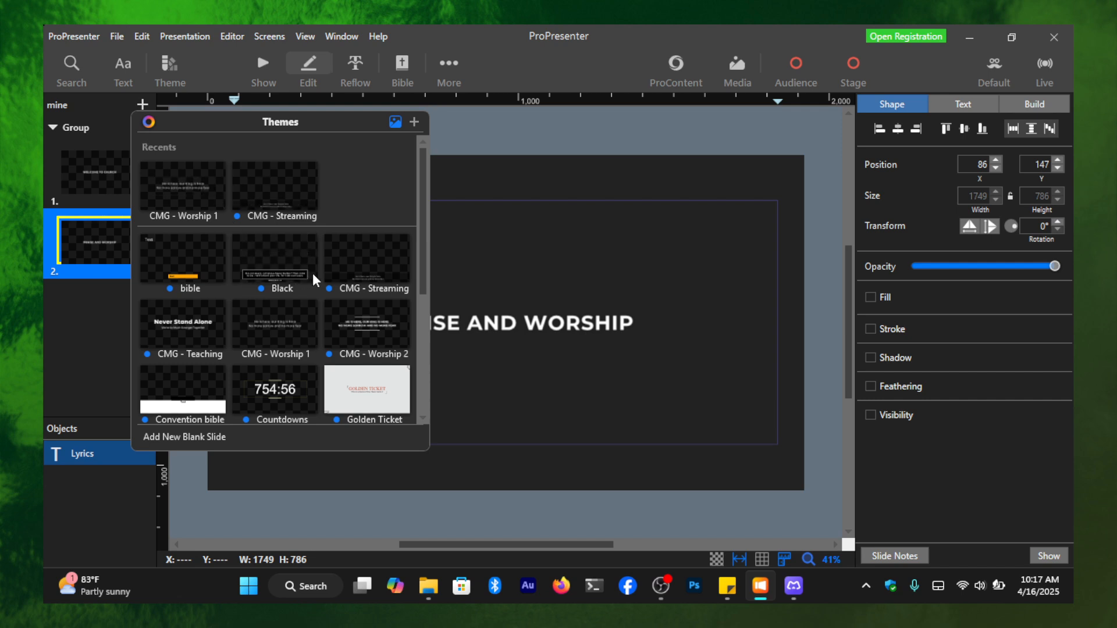
scroll(351, 361, "down", 2)
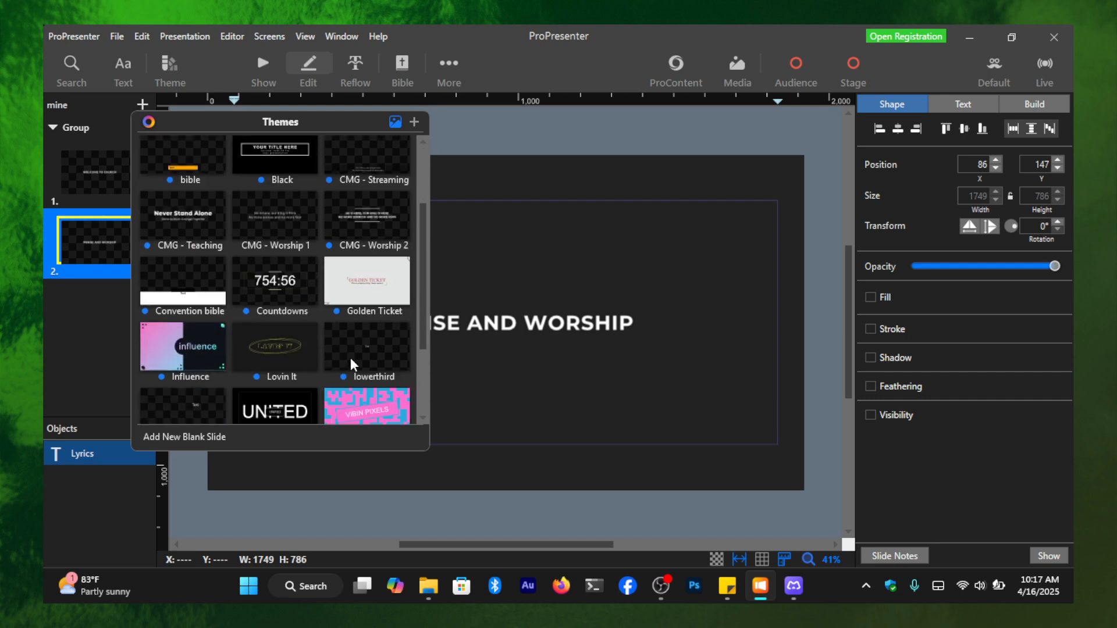
left_click(375, 282)
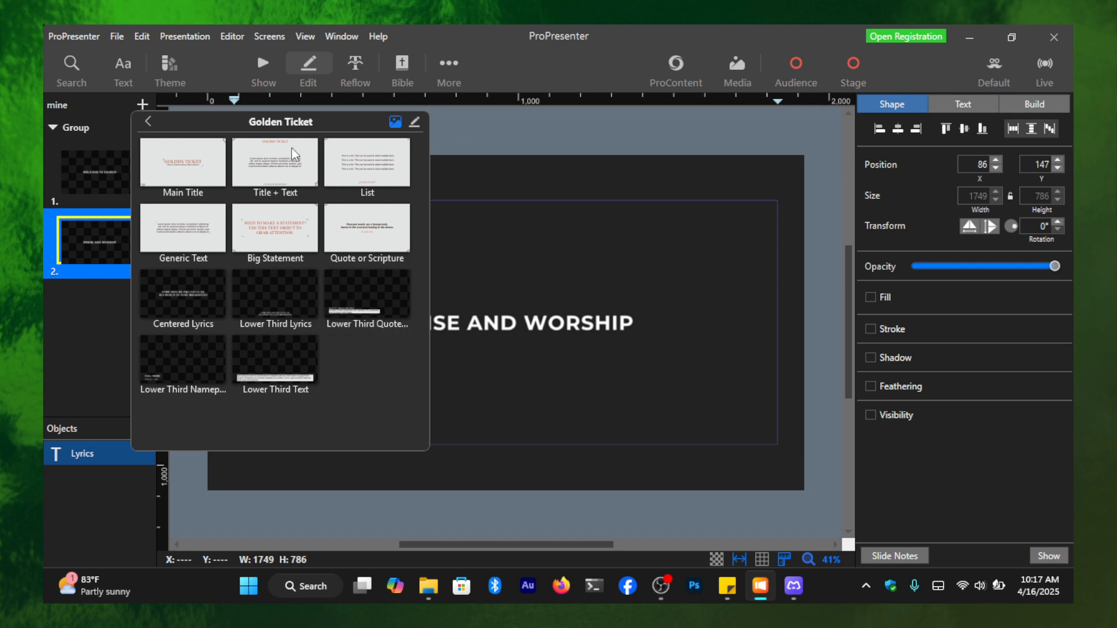
left_click(196, 162)
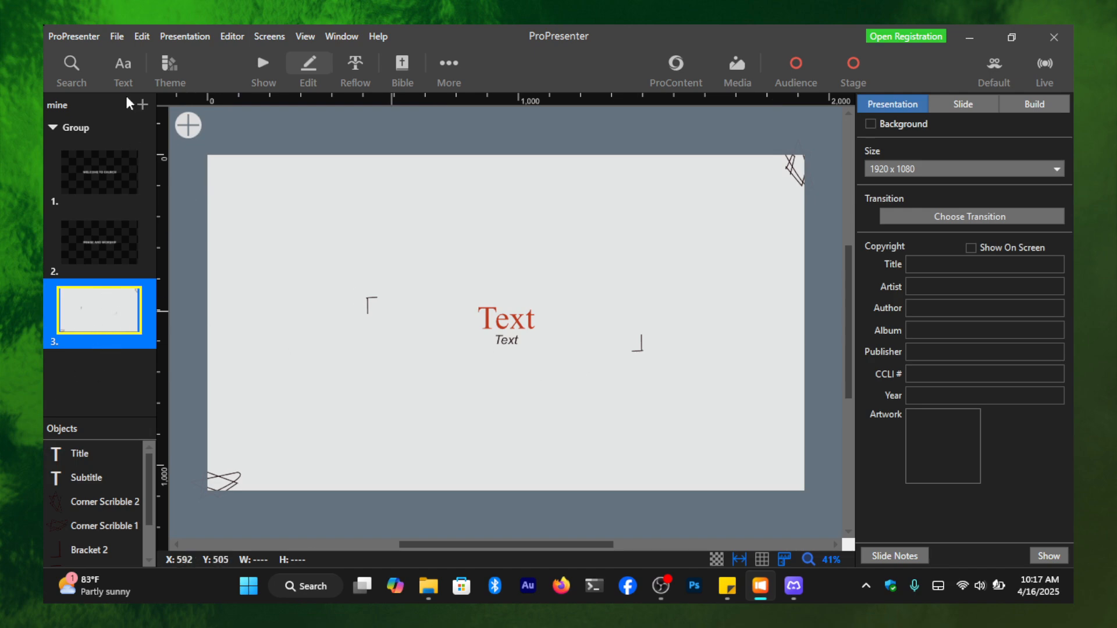
- Replace the title placeholder on the third slide with "Word Ministration"
double_click(517, 319)
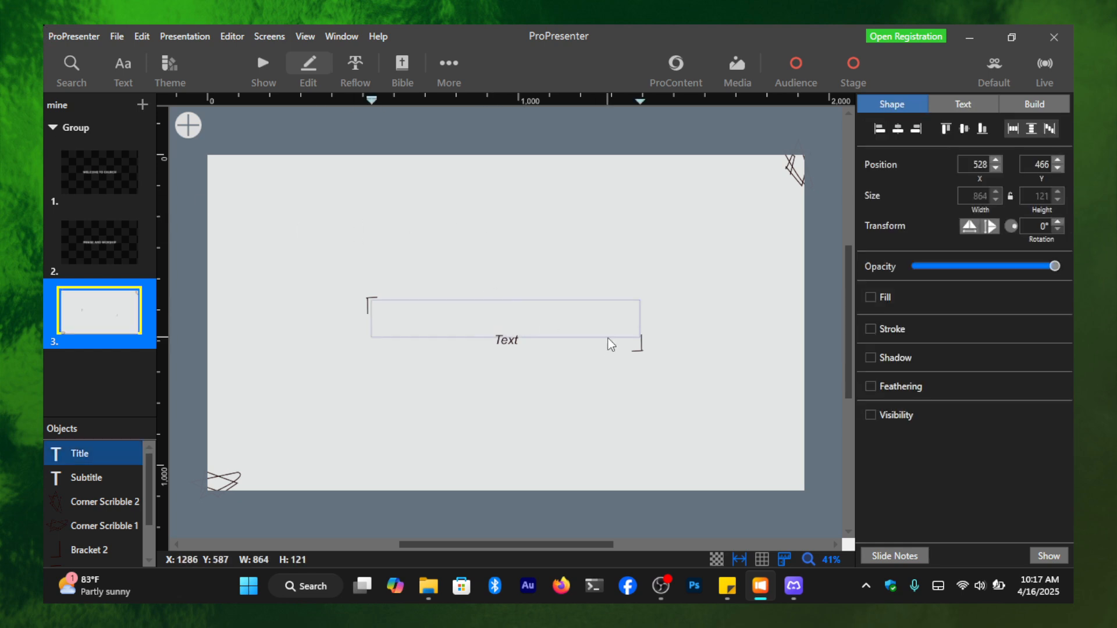
type("word")
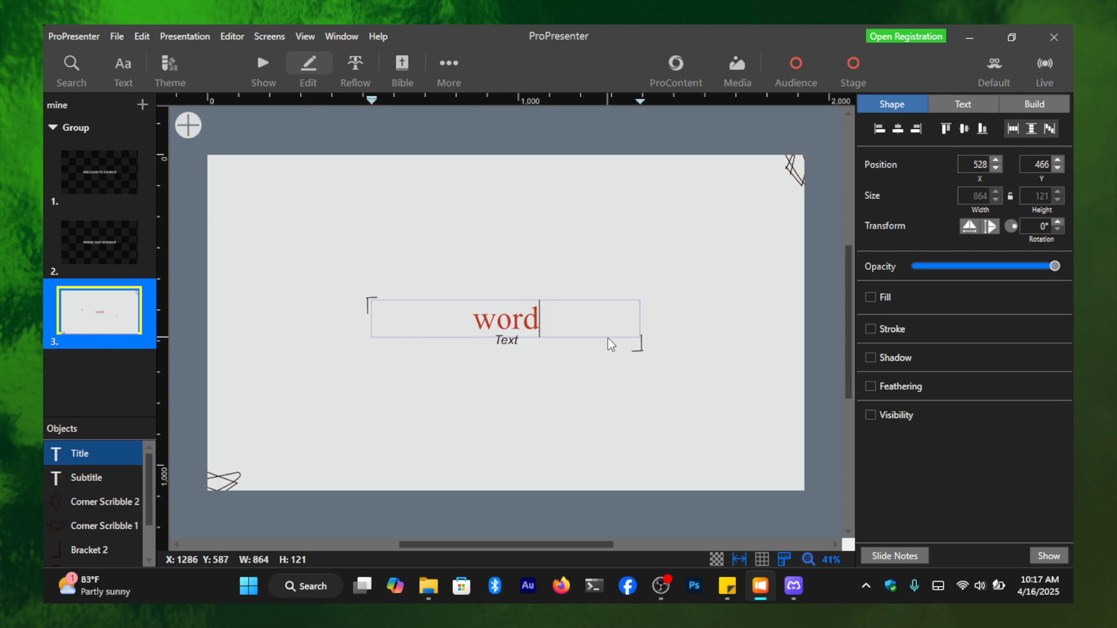
key("BackSpace")
key("BackSpace")
key("BackSpace")
key("BackSpace")
type("W")
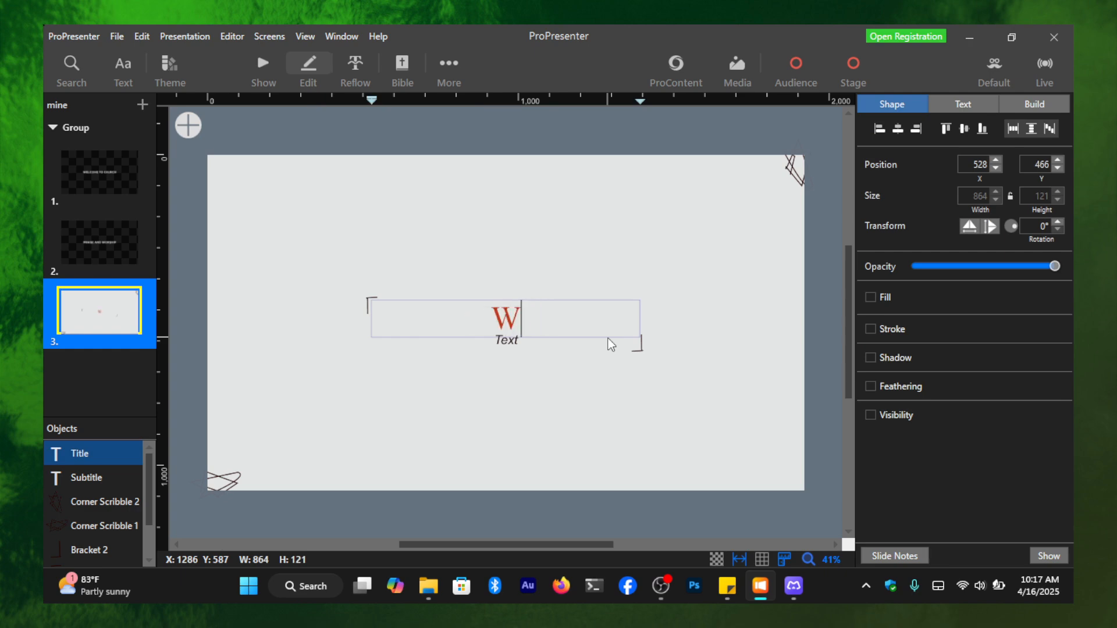
type("ord Minisr")
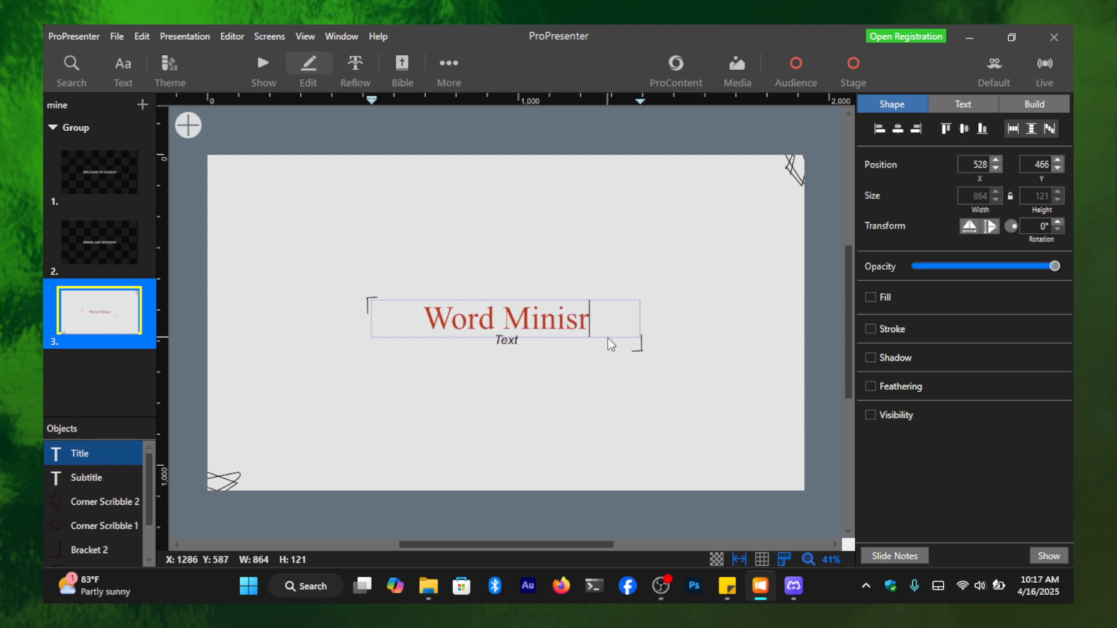
key("BackSpace")
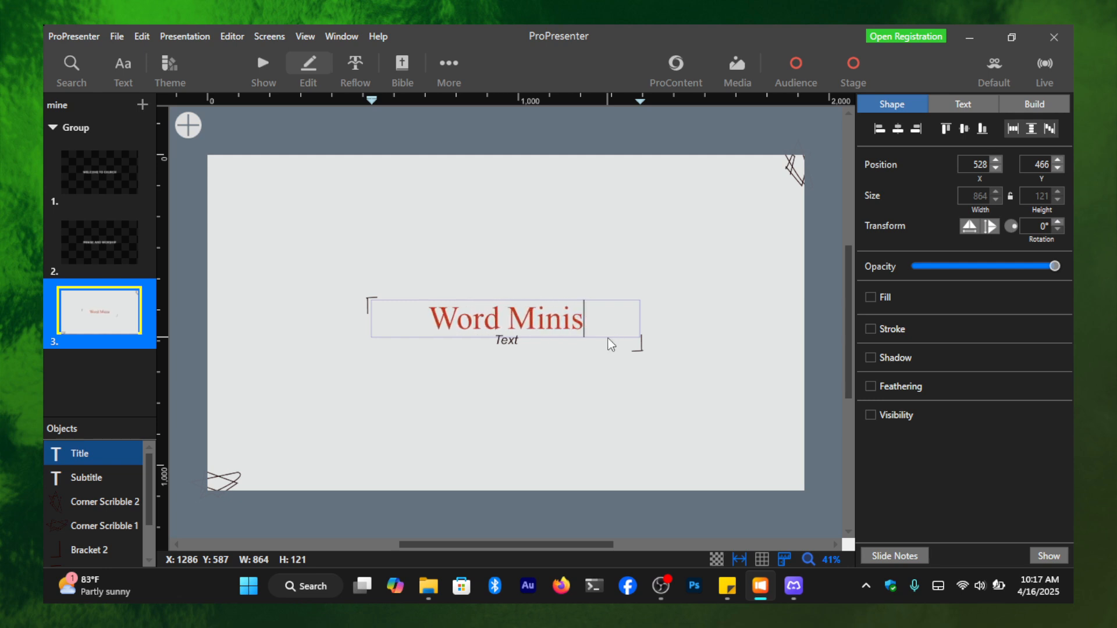
type("tration")
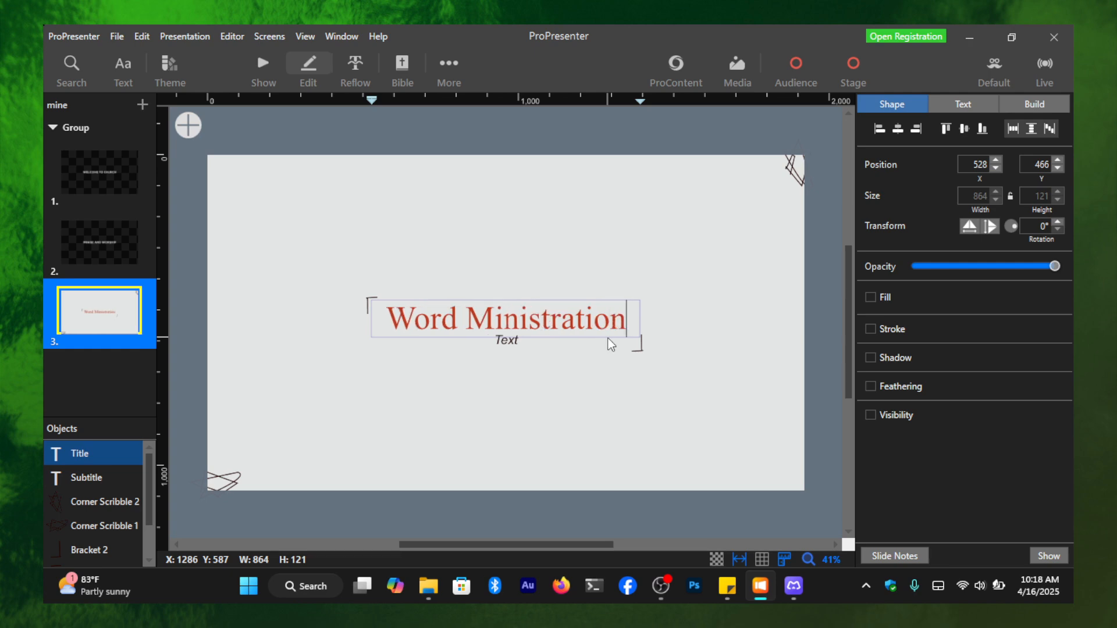
- Fill in the third slide's subtitle with "pst." followed by the pastor's name, capitalizing the name's first letter
left_click(511, 344)
left_click(511, 344)
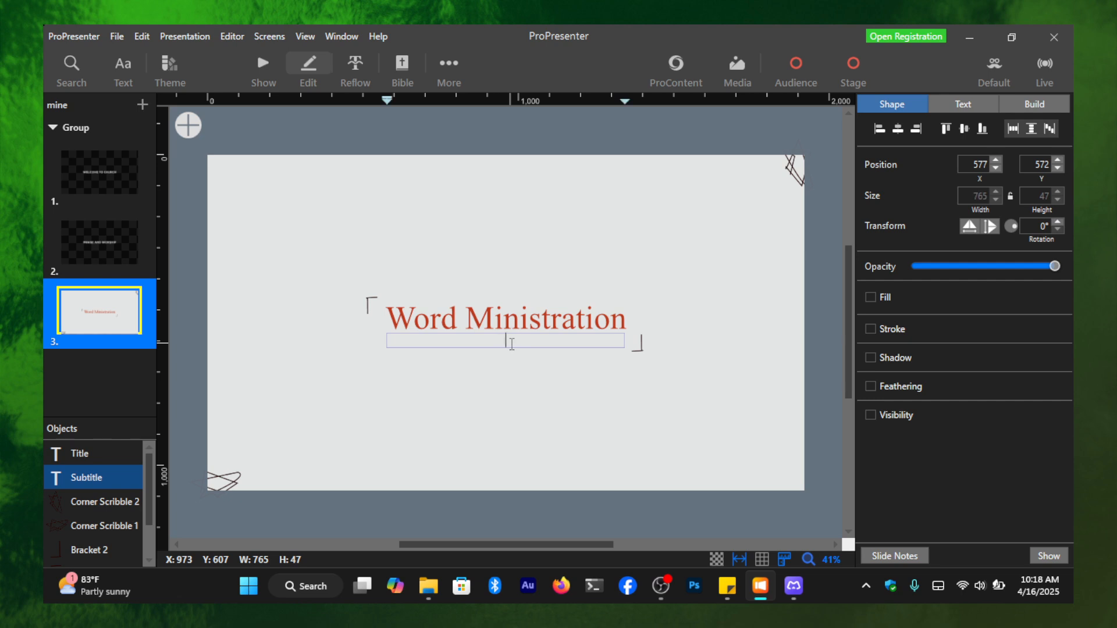
type("pst. temitopeGX")
left_click(494, 339)
key("BackSpace")
type("T")
left_click(624, 428)
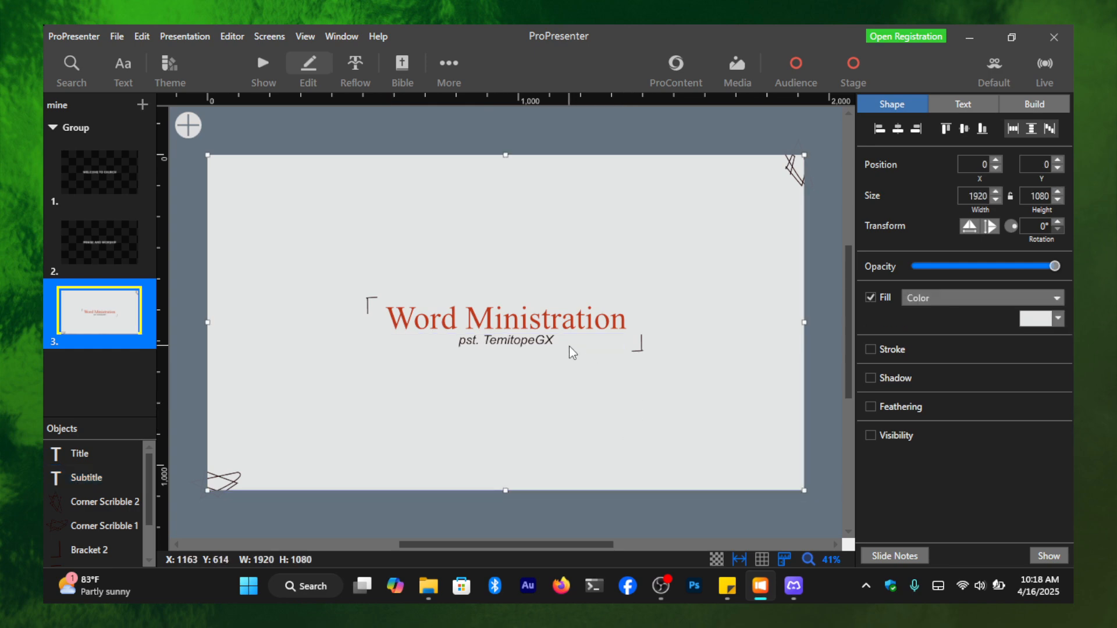
- Replace the abbreviation "pst." in the subtitle with "pastor"
left_click(476, 340)
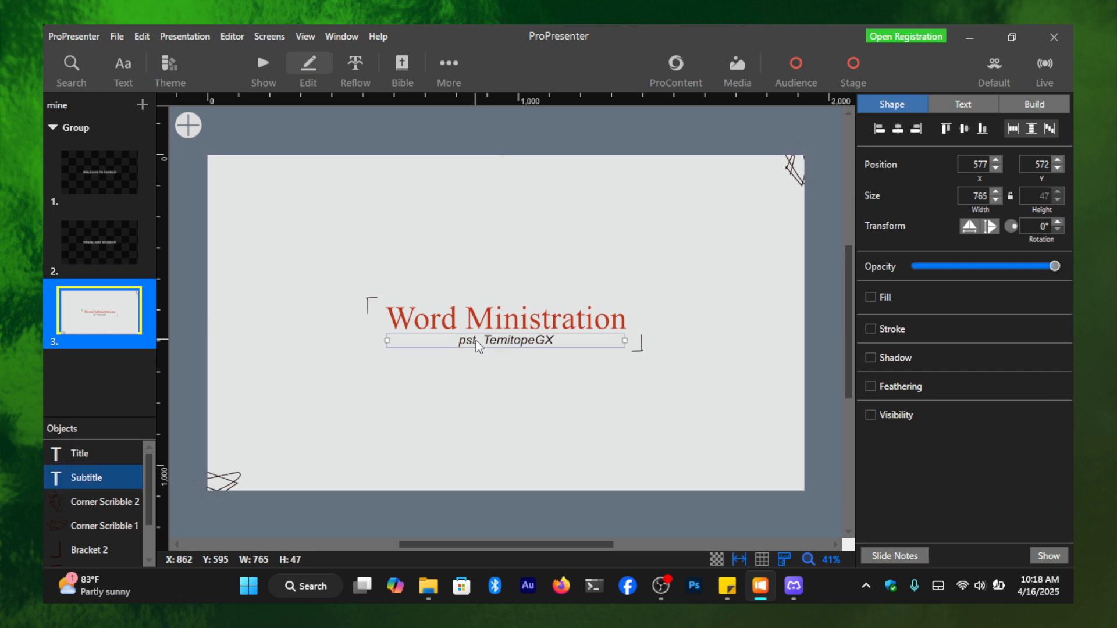
double_click(476, 341)
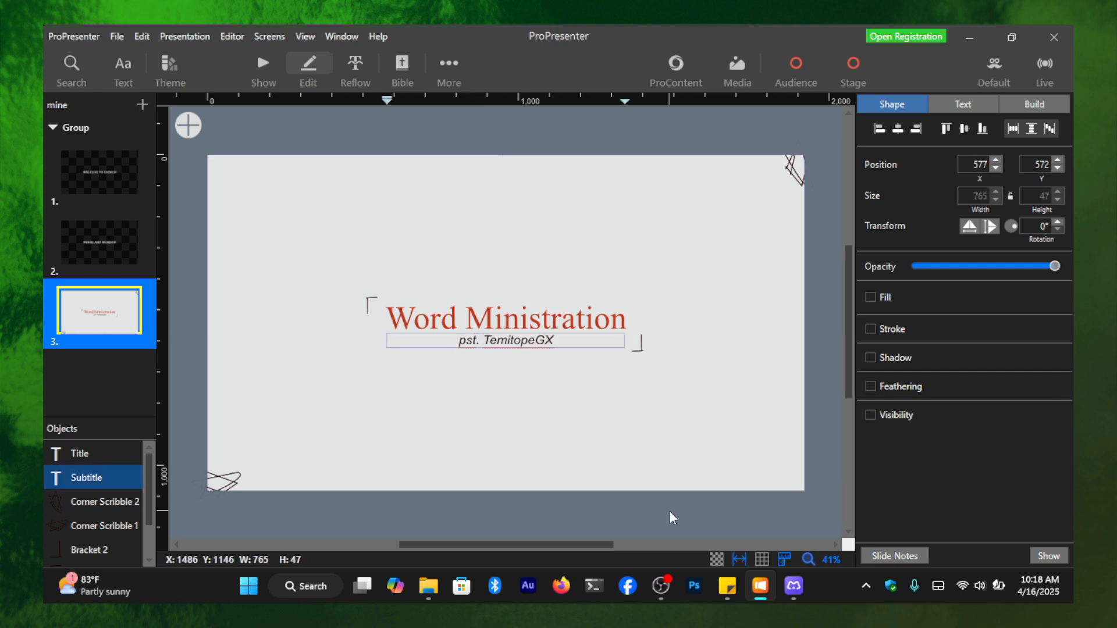
key("BackSpace")
key("BackSpace")
key("BackSpace")
key("BackSpace")
type("pastor")
left_click(573, 384)
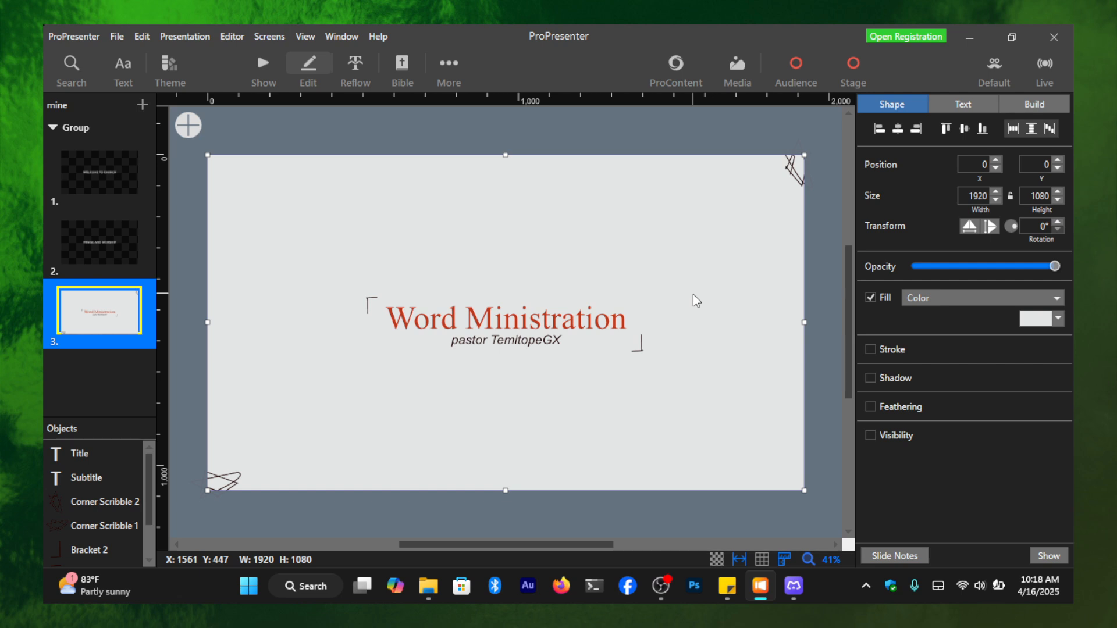
- Try navy, dark green and bright green as the "Word Ministration" title's text color, and settle on dark red
left_click(560, 319)
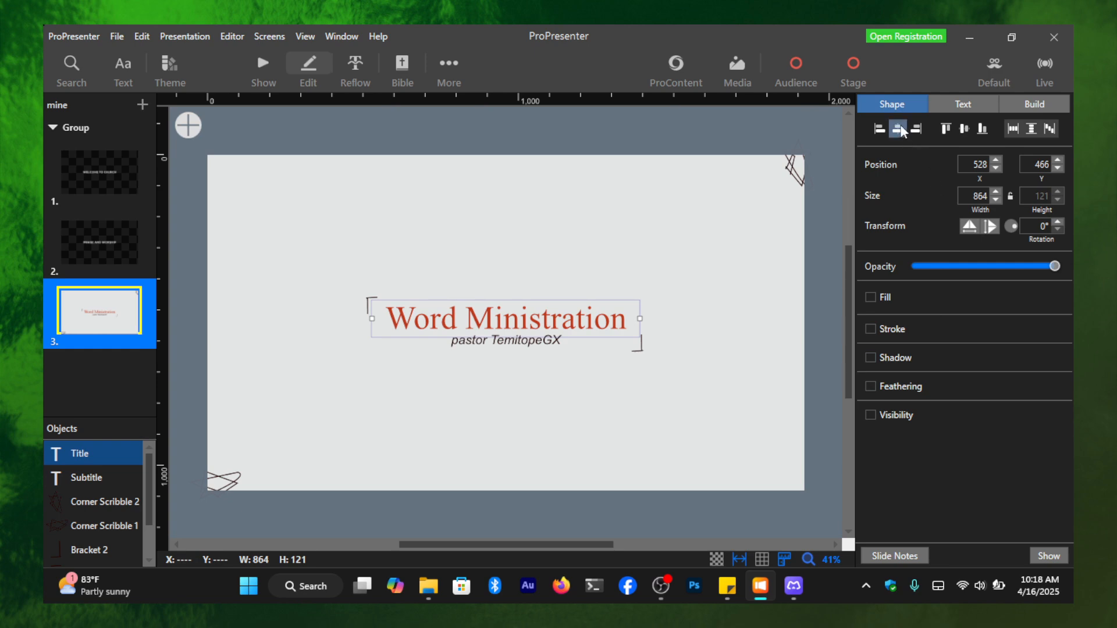
left_click(981, 106)
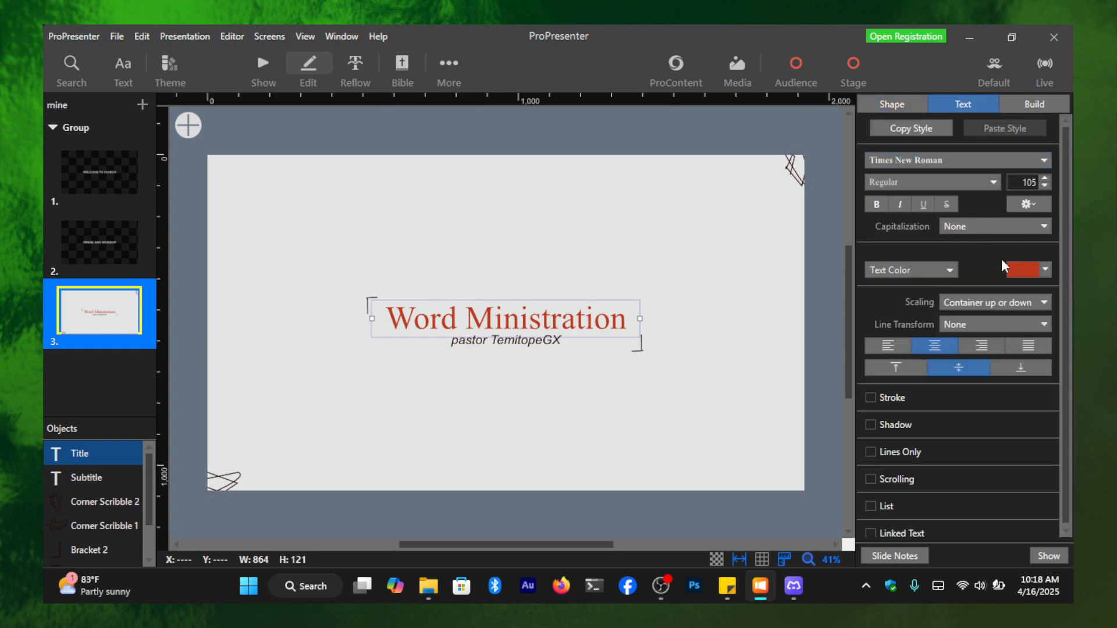
left_click(1013, 268)
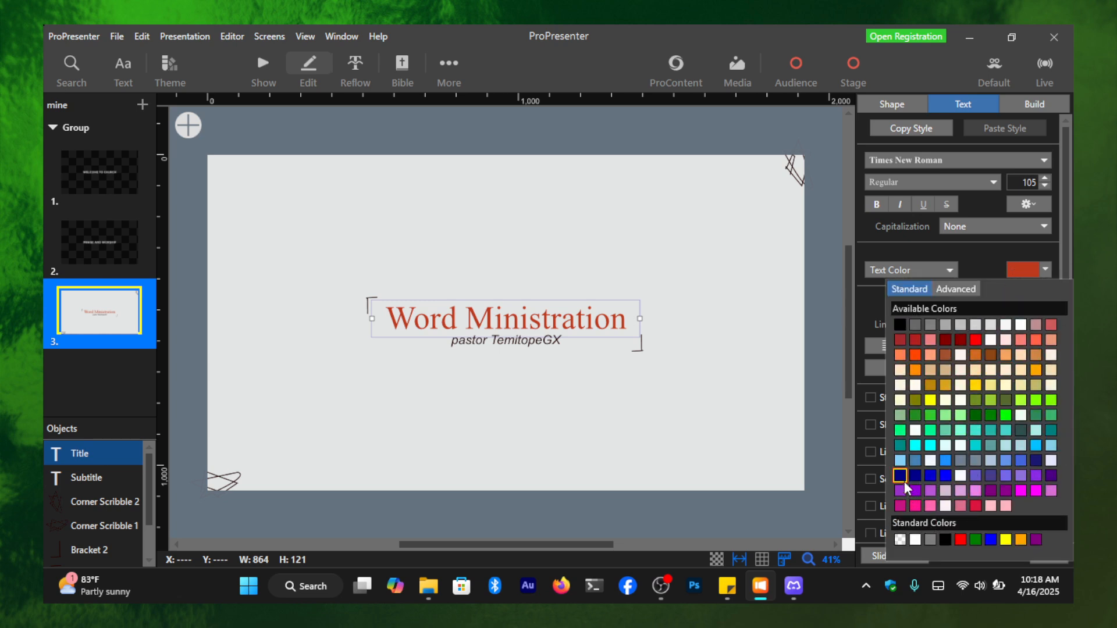
left_click(904, 480)
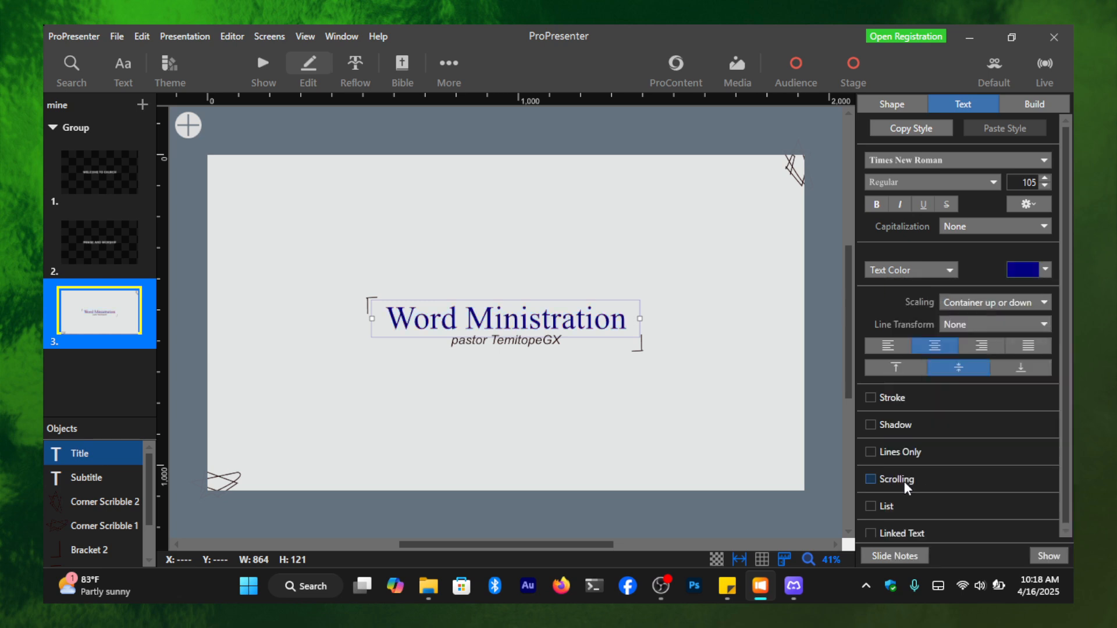
left_click(1026, 271)
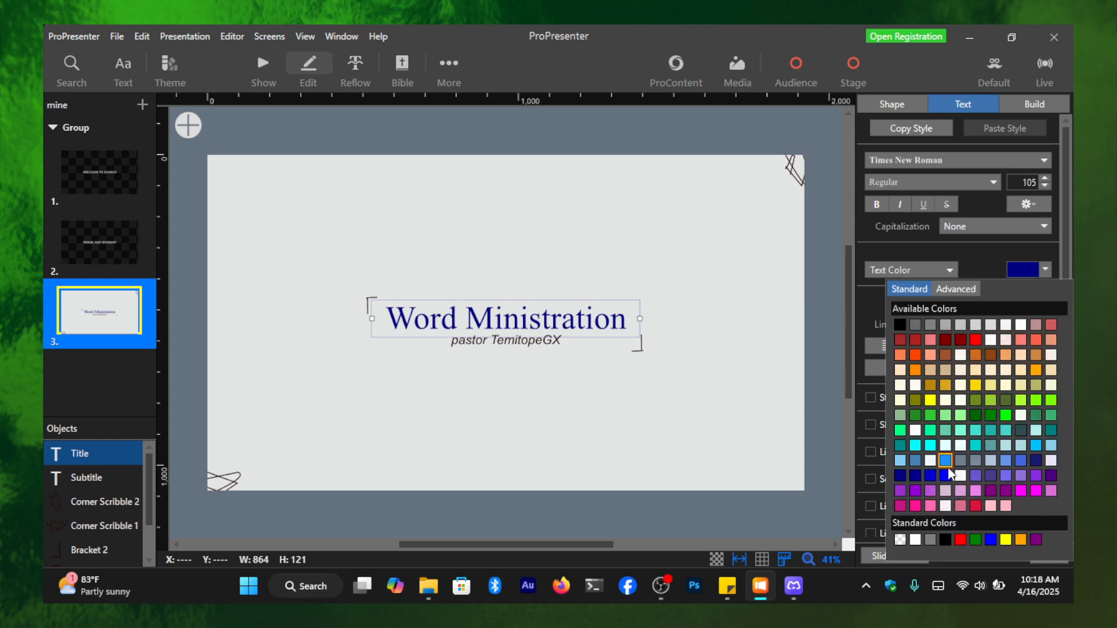
left_click(979, 414)
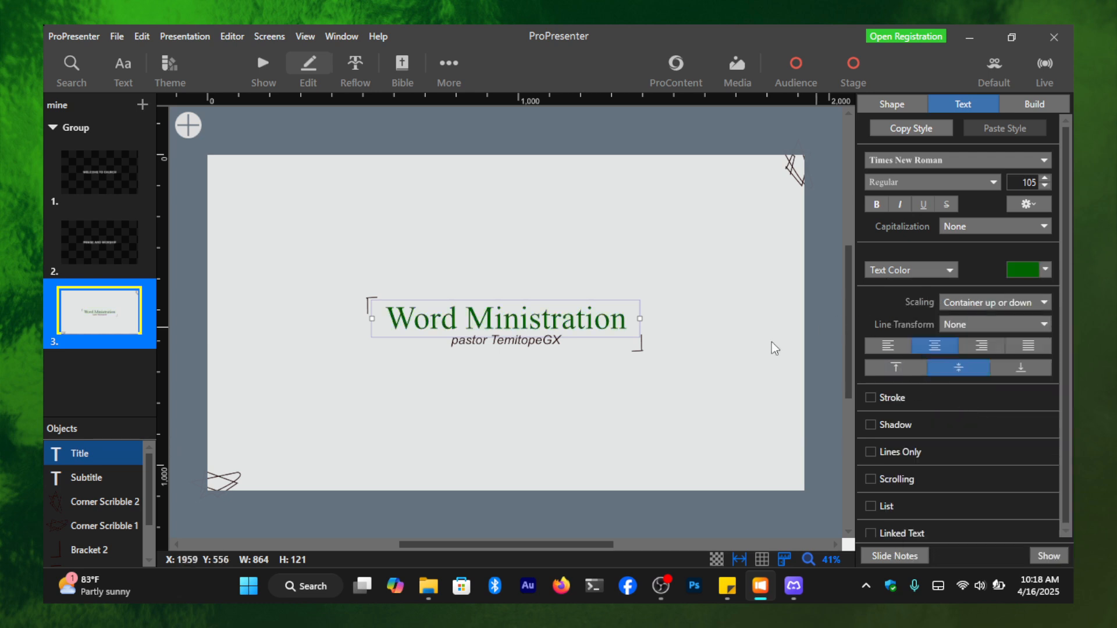
left_click(1017, 274)
left_click(1007, 409)
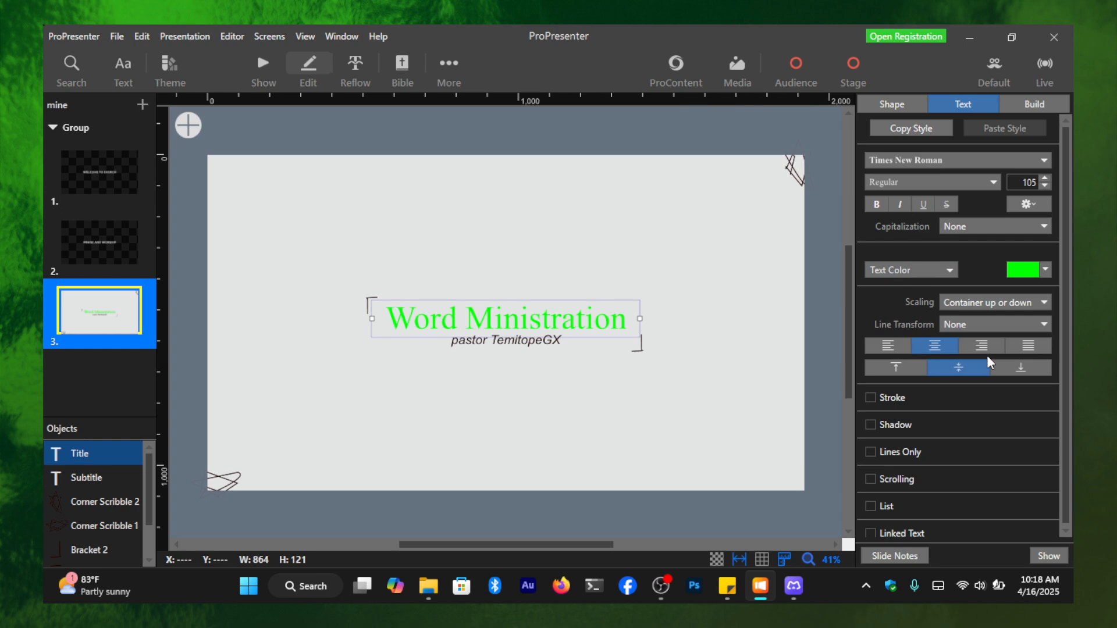
left_click(1029, 272)
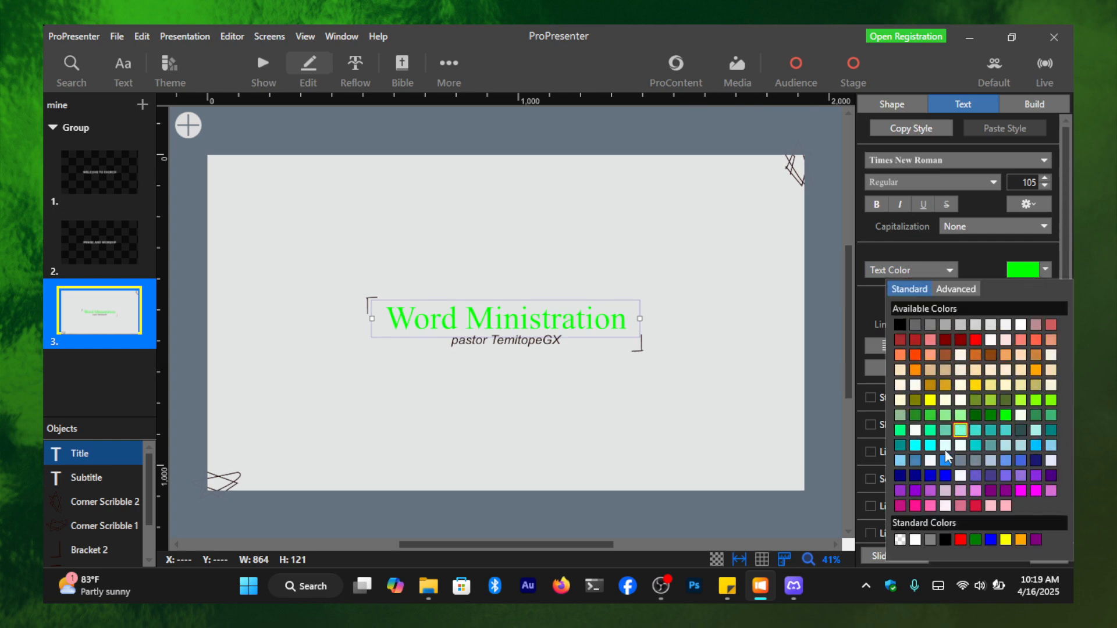
left_click(961, 340)
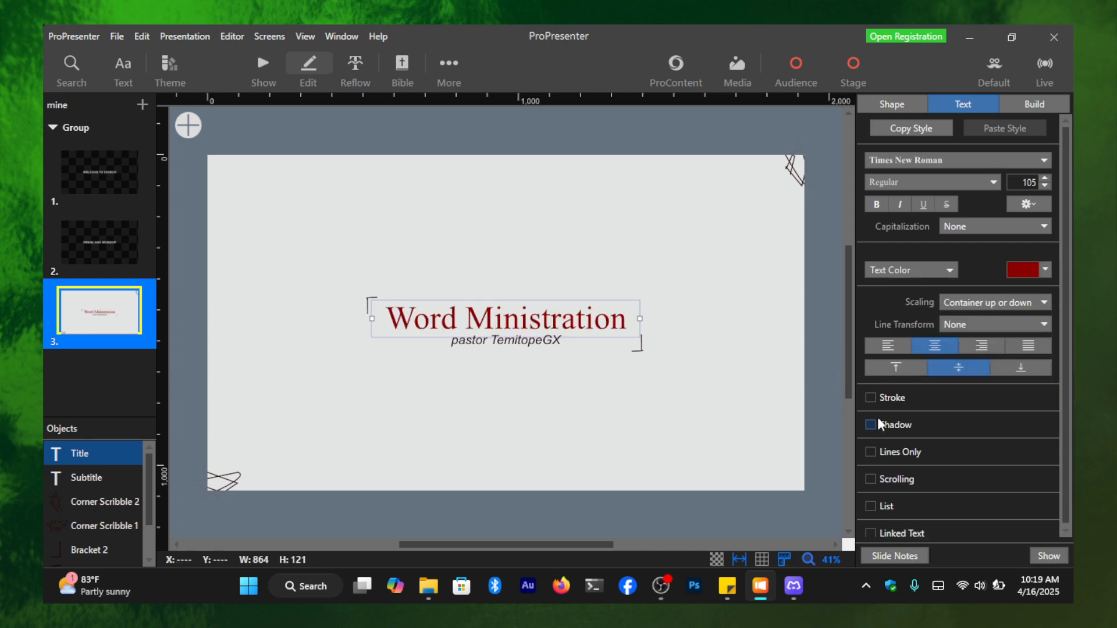
- Capitalize the first letter of "pastor" in the third slide's subtitle
left_click(490, 346)
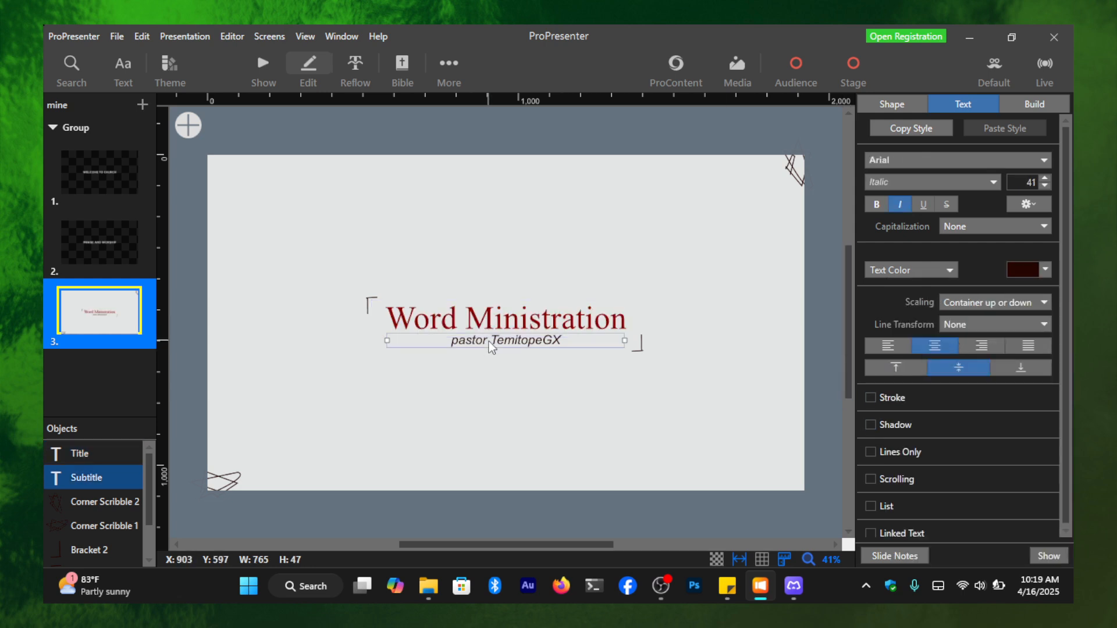
double_click(453, 341)
key("Delete")
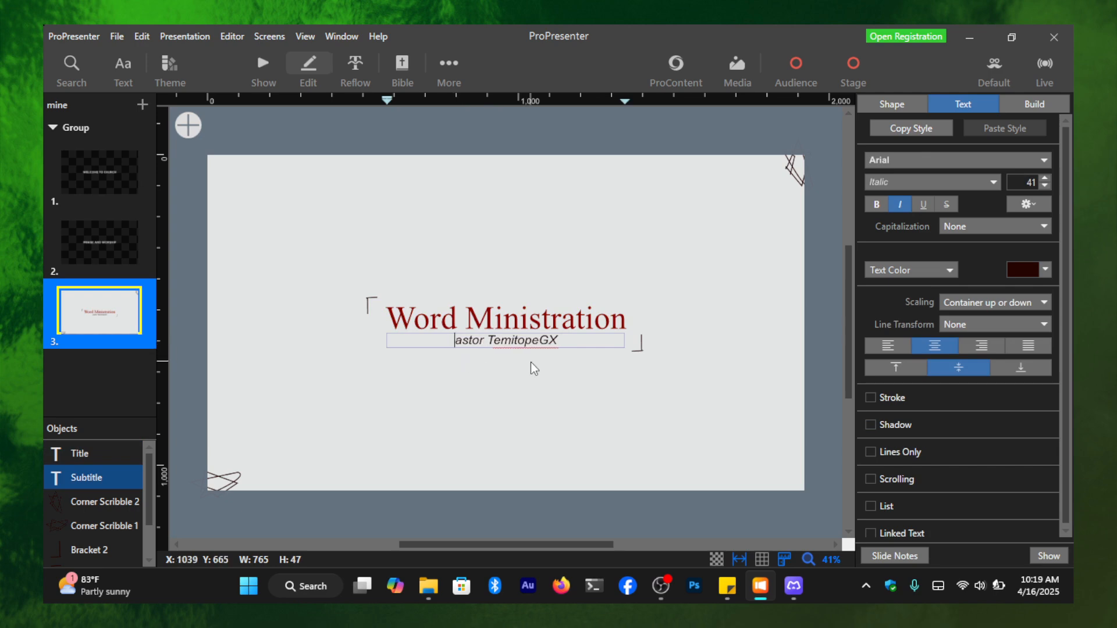
type("P")
left_click(602, 432)
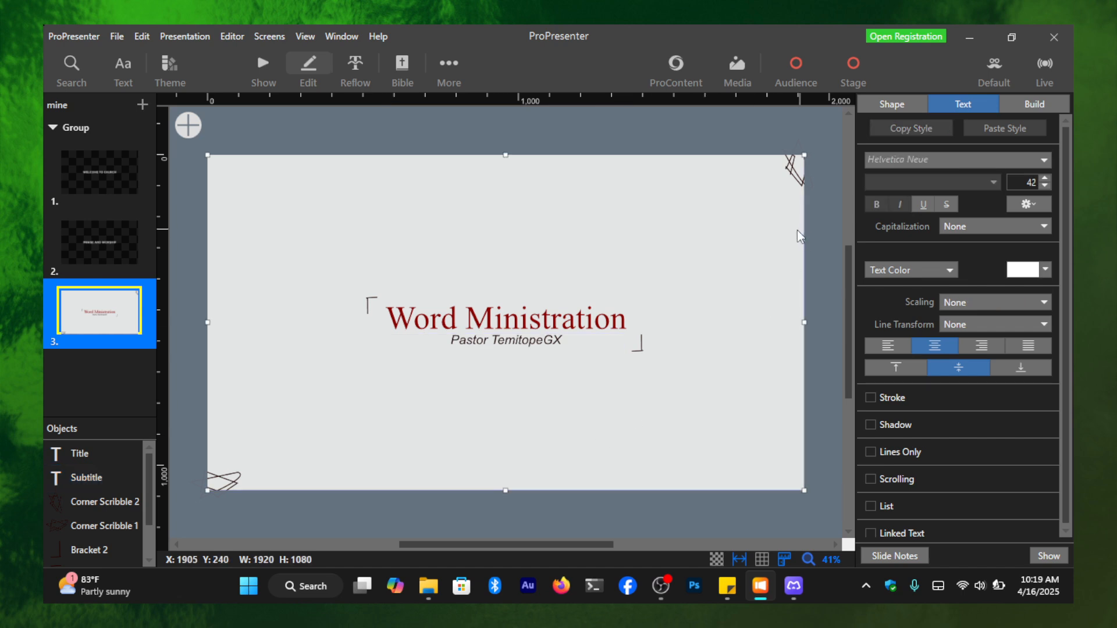
- Change the "Word Ministration" title's font to Bookman Old Style and widen its text box slightly to 873
left_click(548, 308)
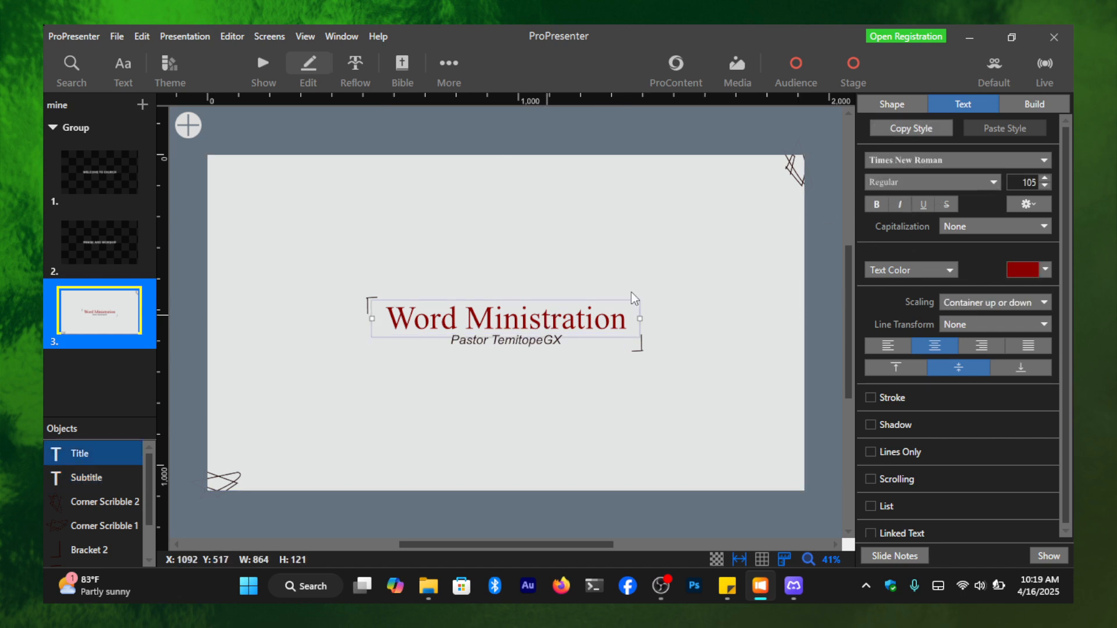
left_click(1013, 159)
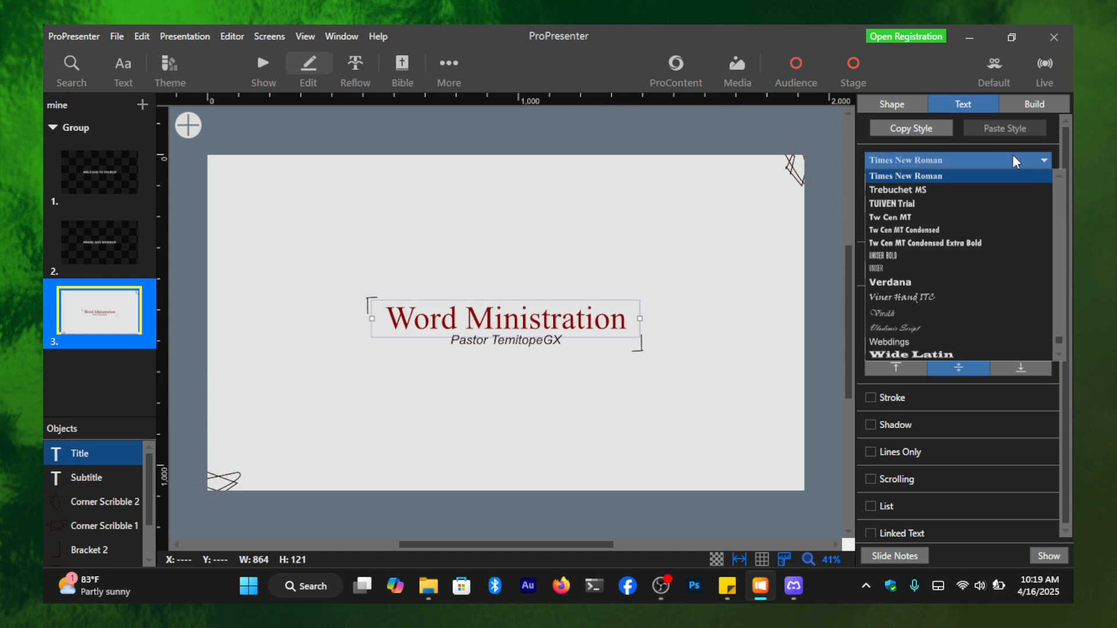
scroll(1013, 209, "down", 2)
scroll(1011, 253, "up", 5)
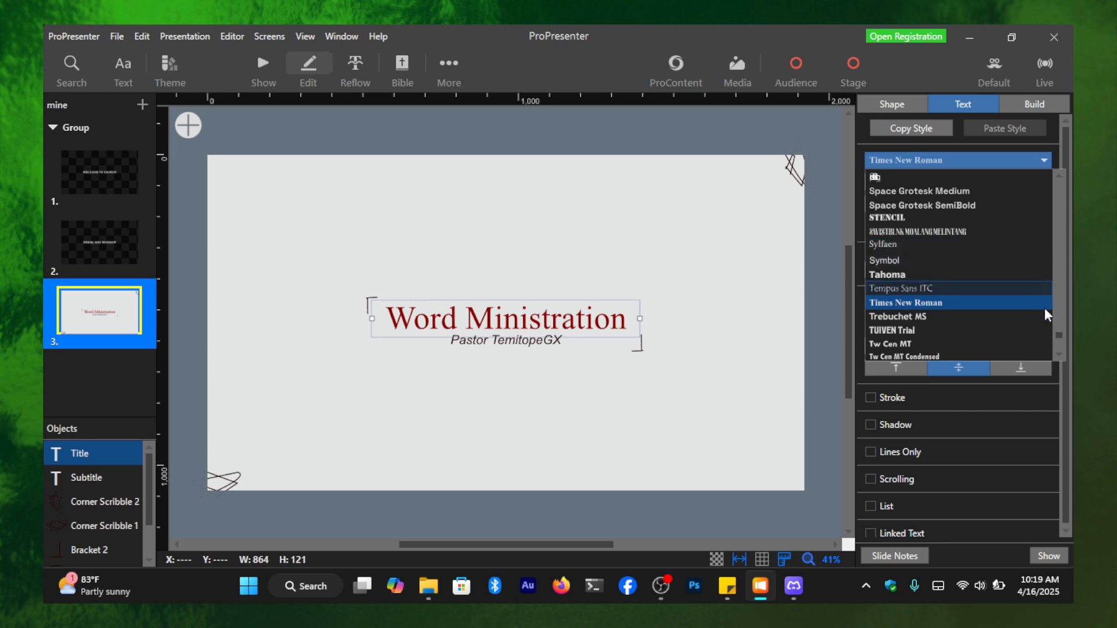
left_click_drag(1061, 334, 1065, 174)
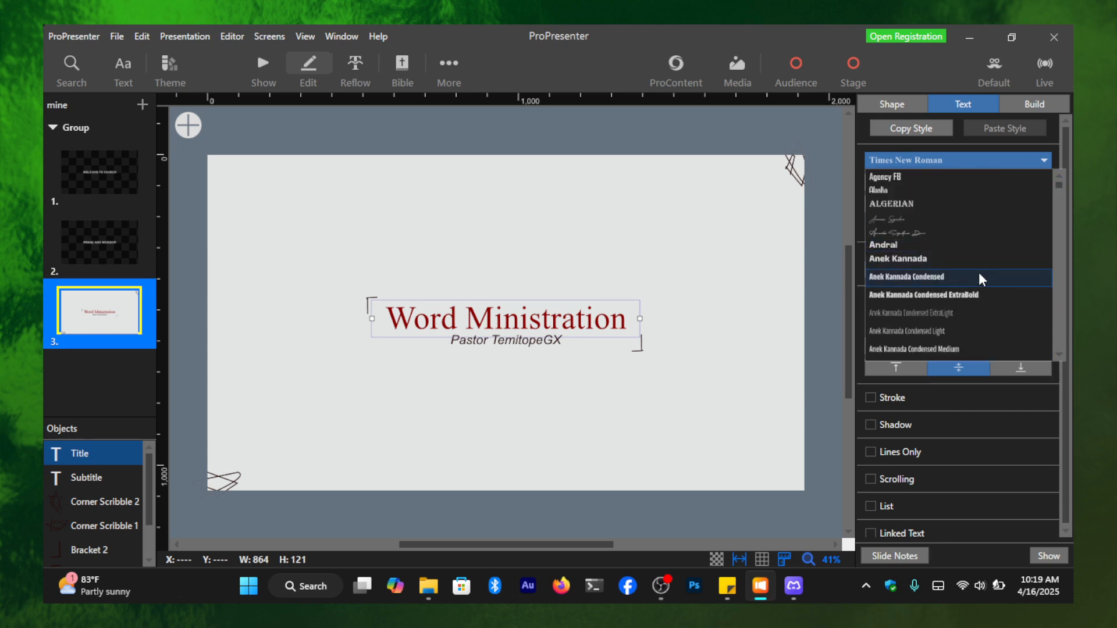
scroll(979, 278, "down", 2)
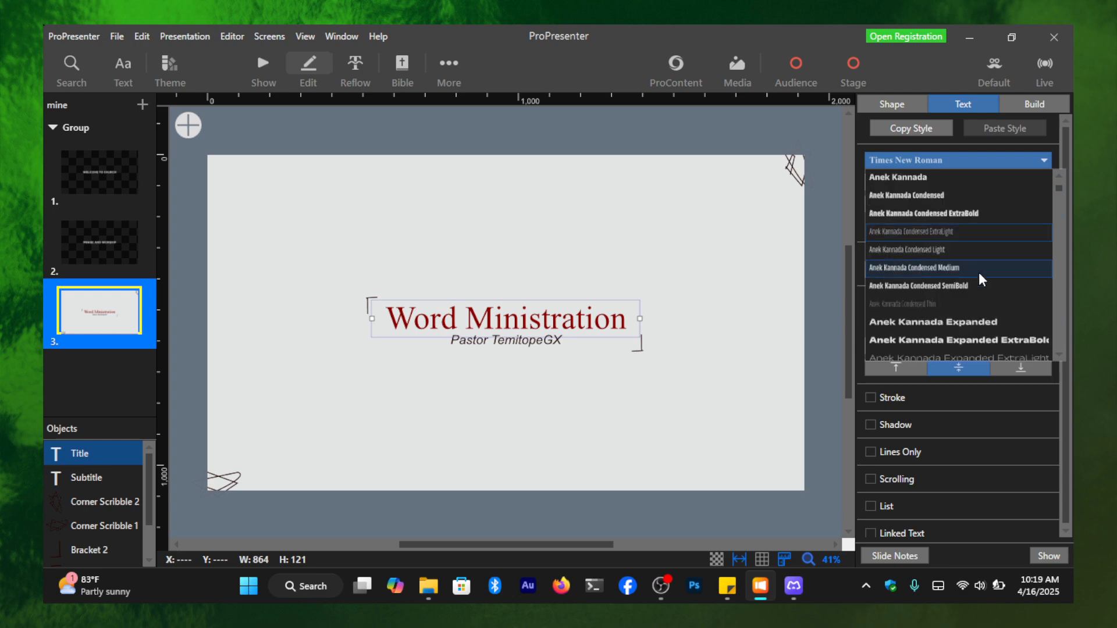
scroll(979, 277, "down", 1)
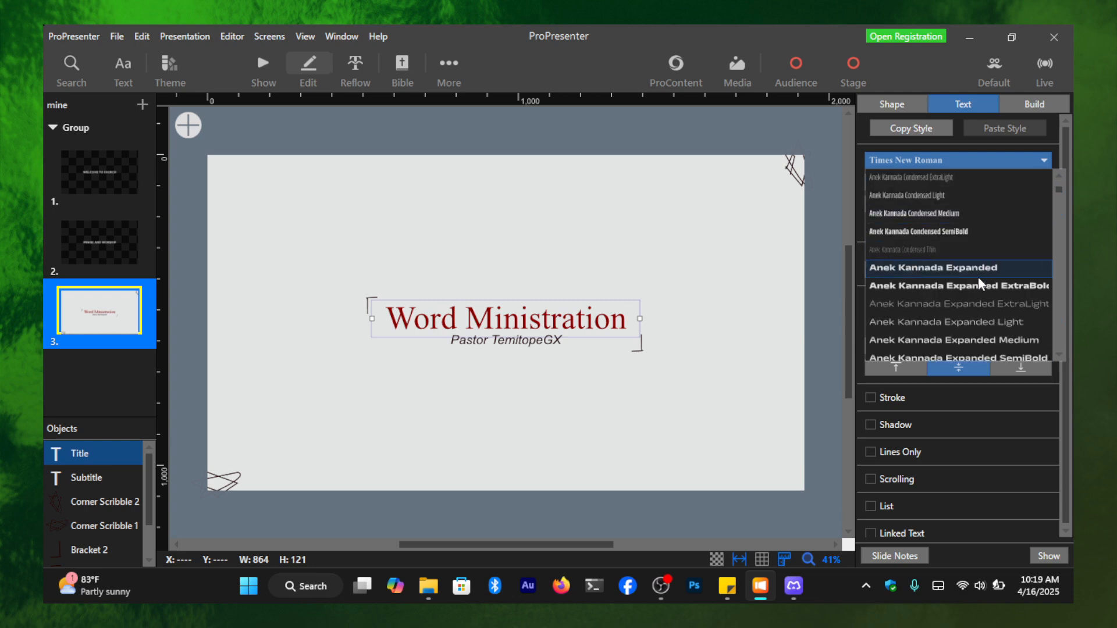
scroll(979, 277, "down", 3)
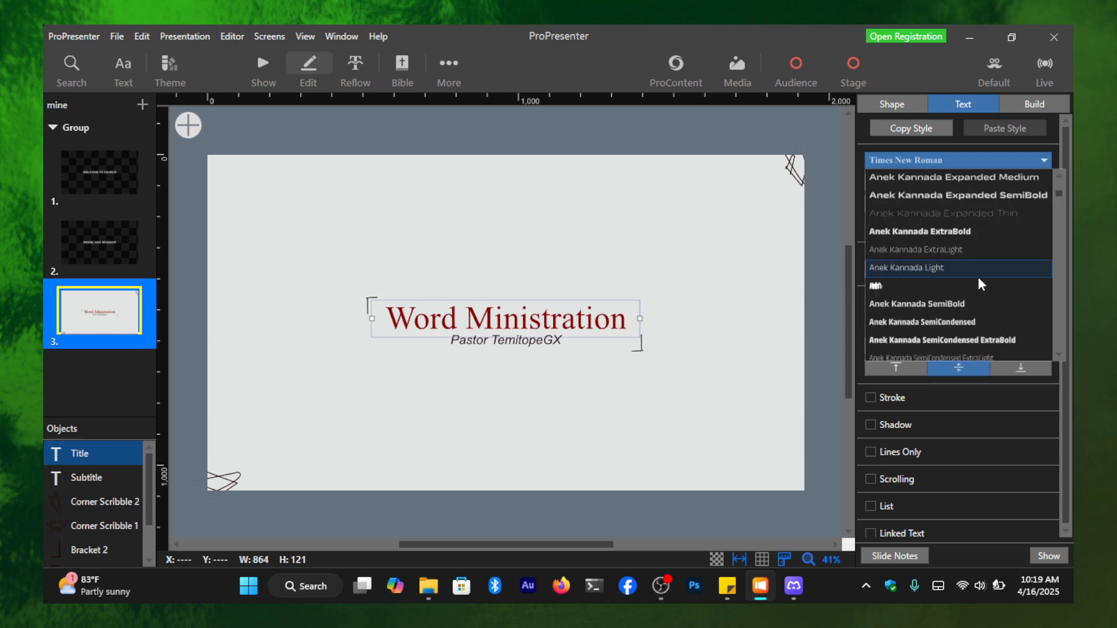
scroll(979, 277, "down", 3)
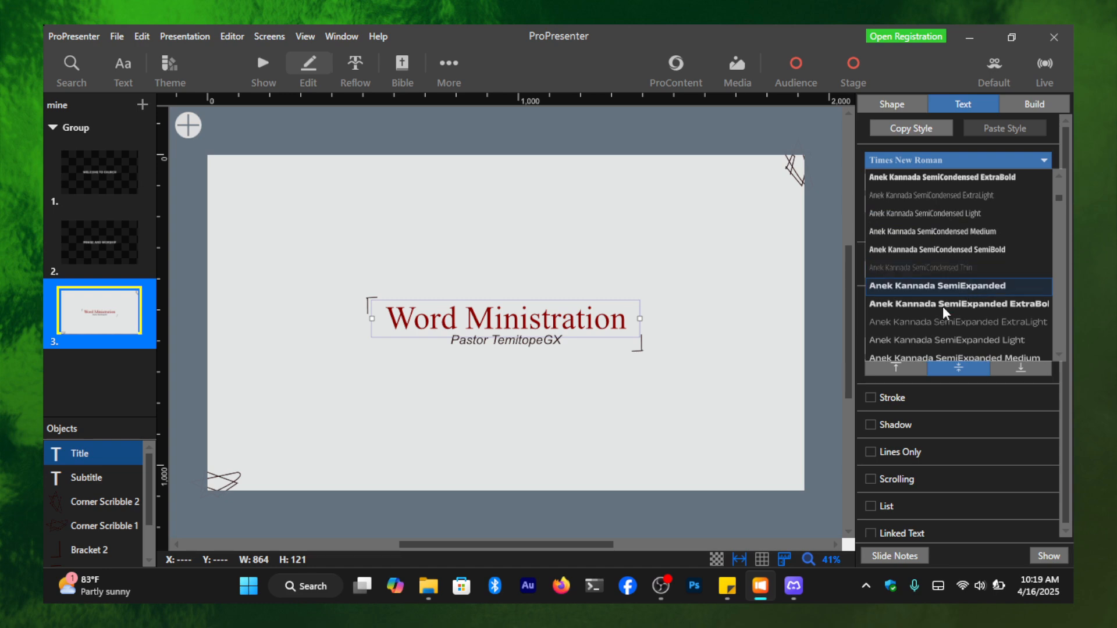
scroll(957, 311, "down", 3)
scroll(959, 309, "down", 8)
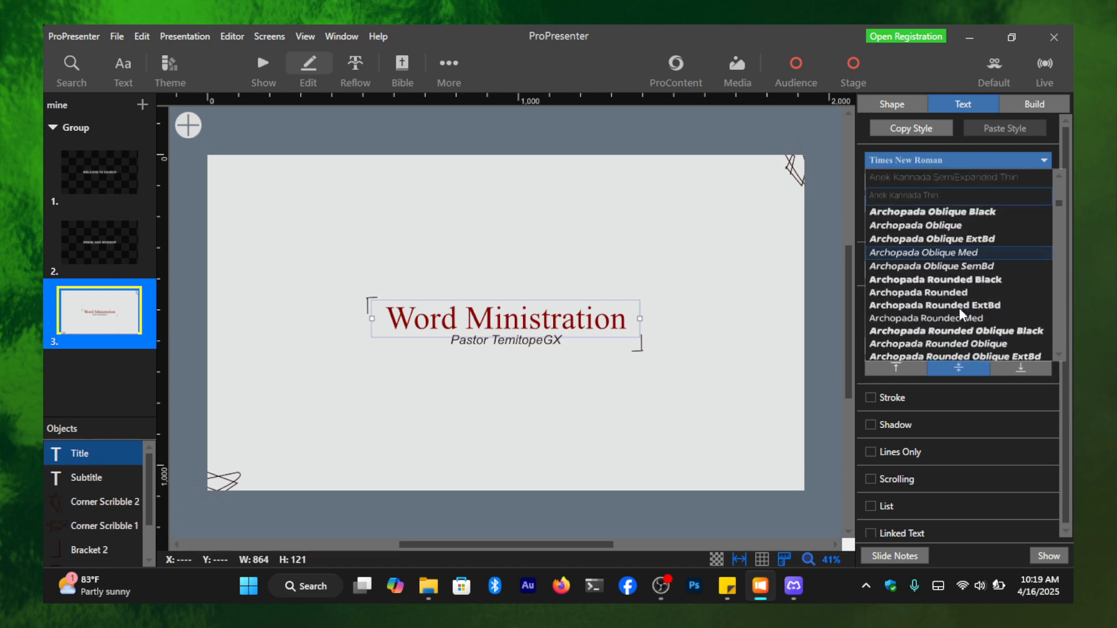
scroll(958, 318, "down", 3)
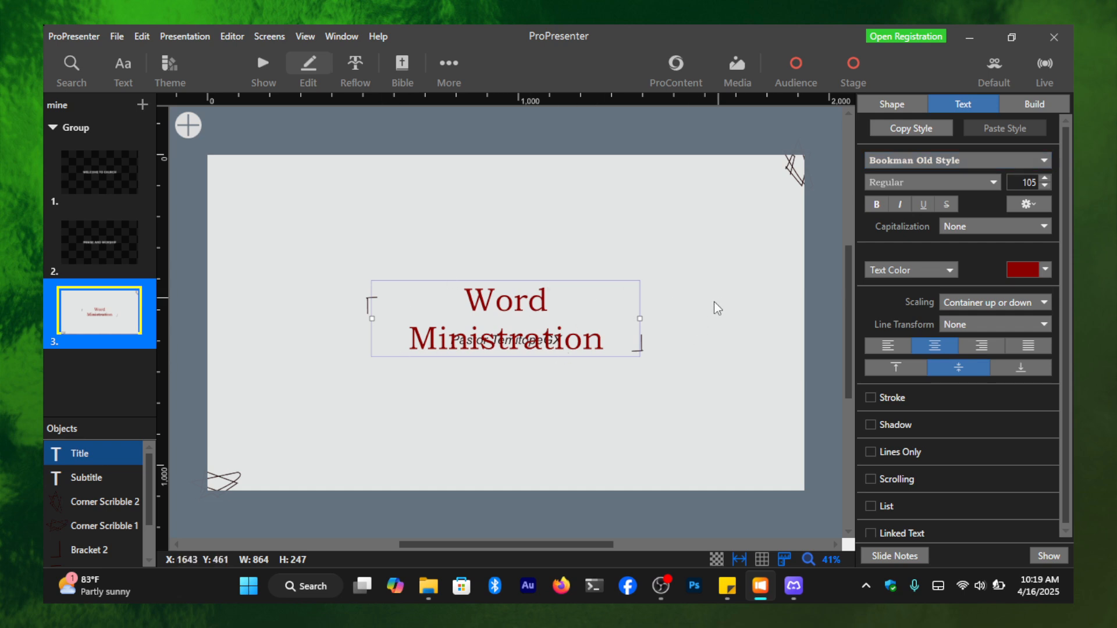
mouse_move(639, 317)
left_mouse_down()
mouse_move(683, 317)
mouse_move(642, 316)
left_mouse_up()
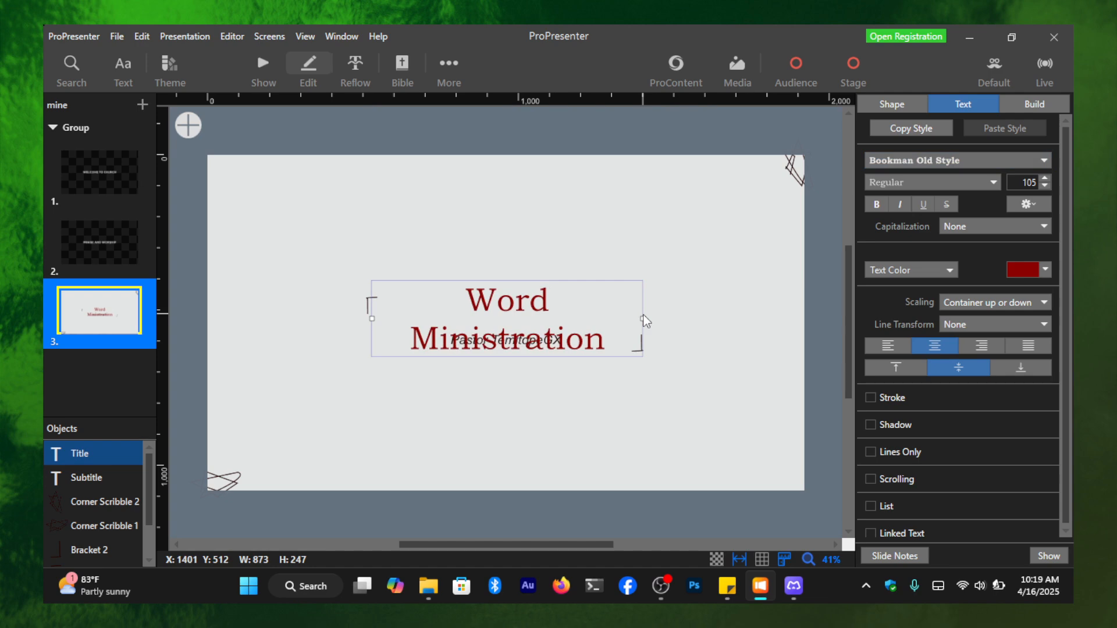
- Set the "Word Ministration" title's font to Century Schoolbook and make it bold
left_click(965, 164)
scroll(980, 307, "down", 5)
scroll(980, 304, "up", 2)
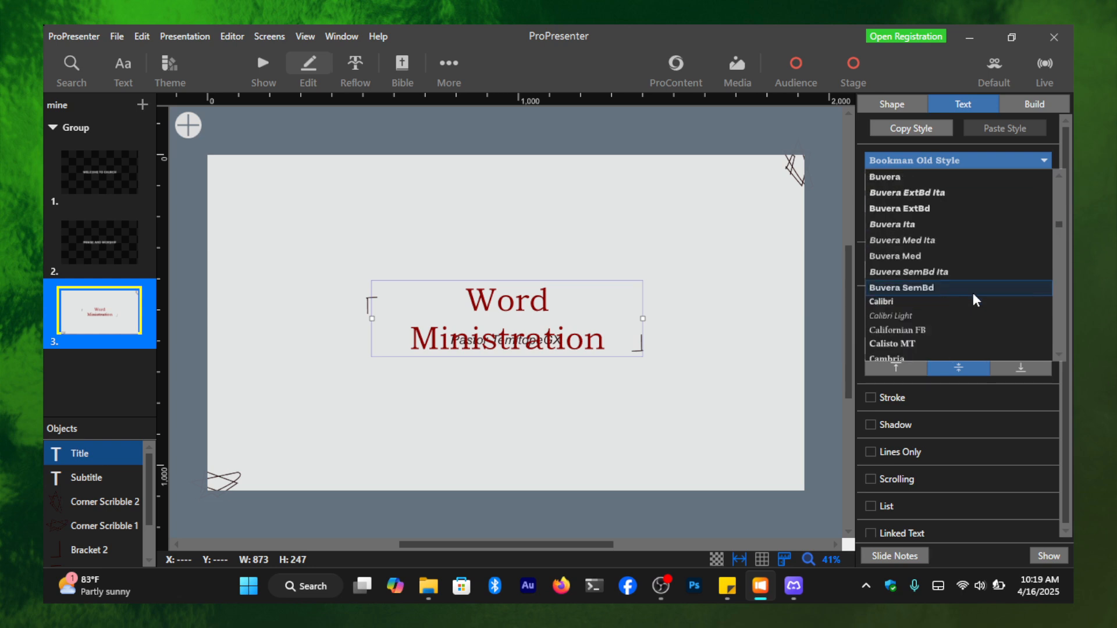
scroll(977, 282, "down", 3)
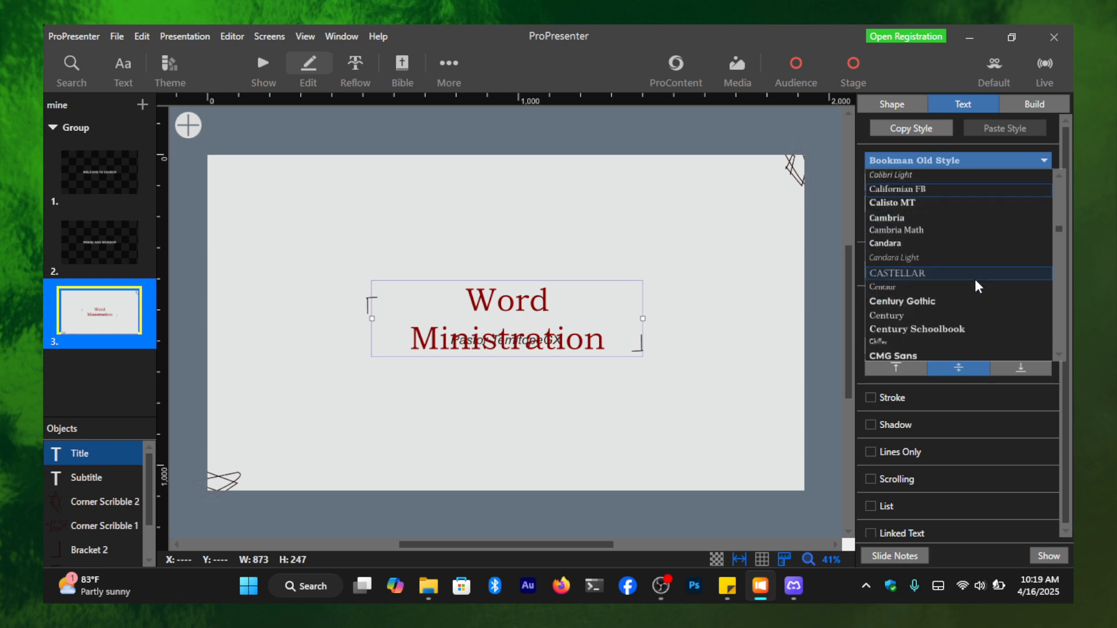
left_click(940, 330)
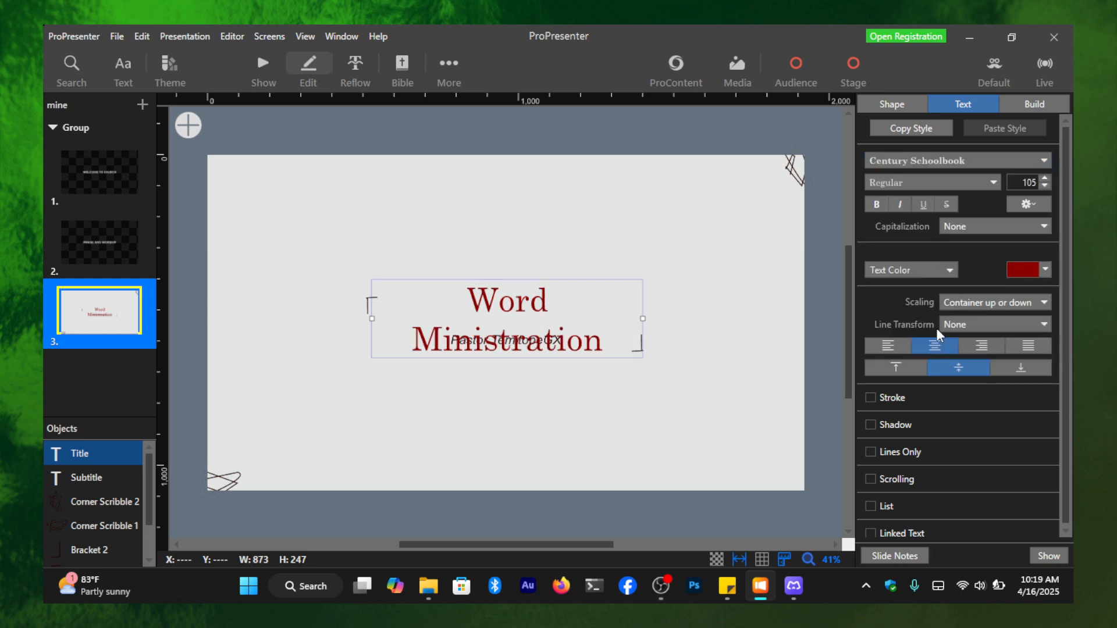
scroll(938, 327, "down", 1)
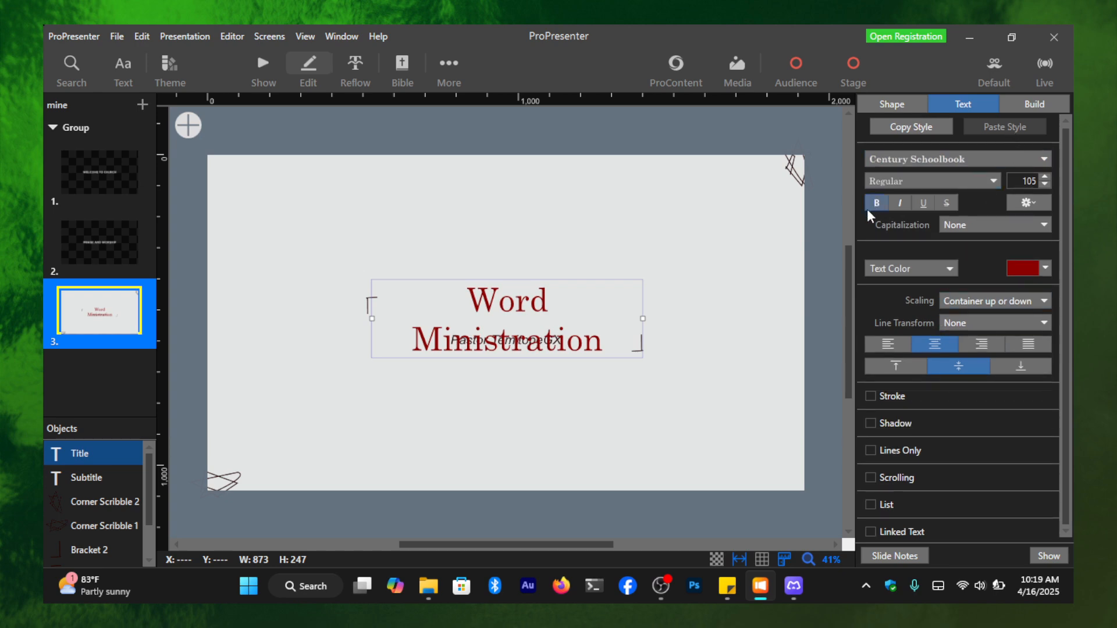
left_click(889, 205)
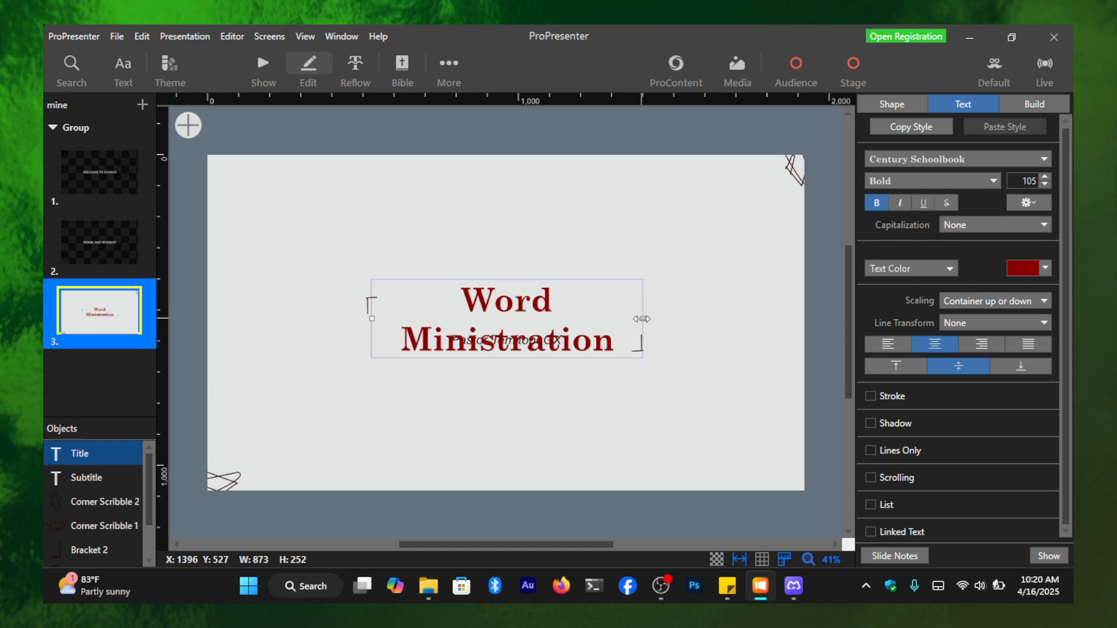
- Widen the title's text box to about 1058 so the text fits on one line, and reduce its font size to 74
left_click_drag(643, 319, 700, 319)
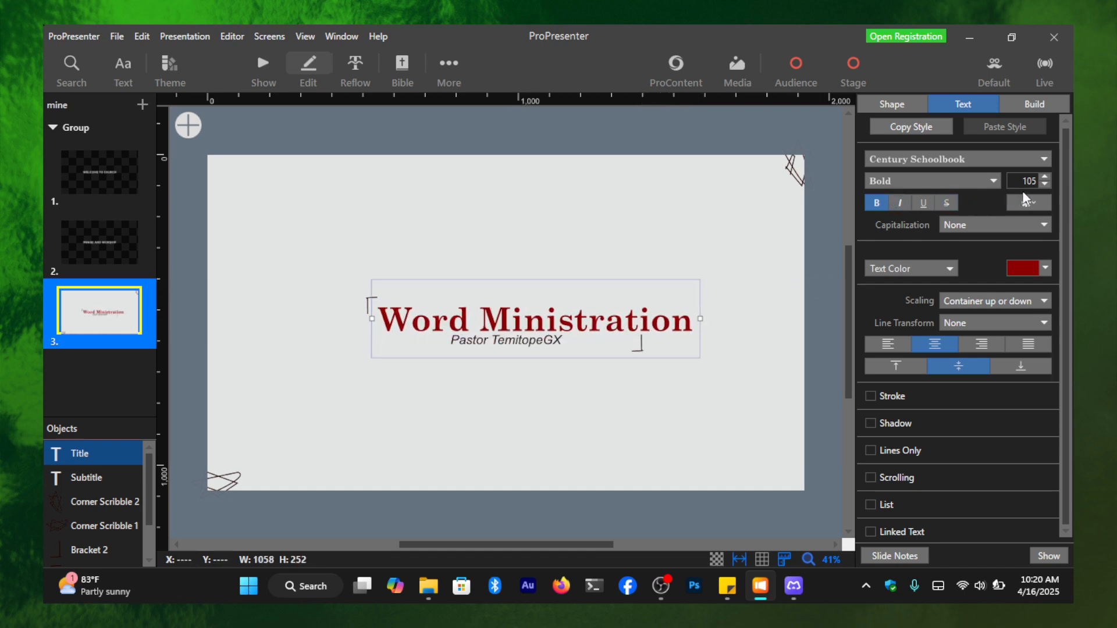
left_click(1045, 185)
left_click(1045, 185)
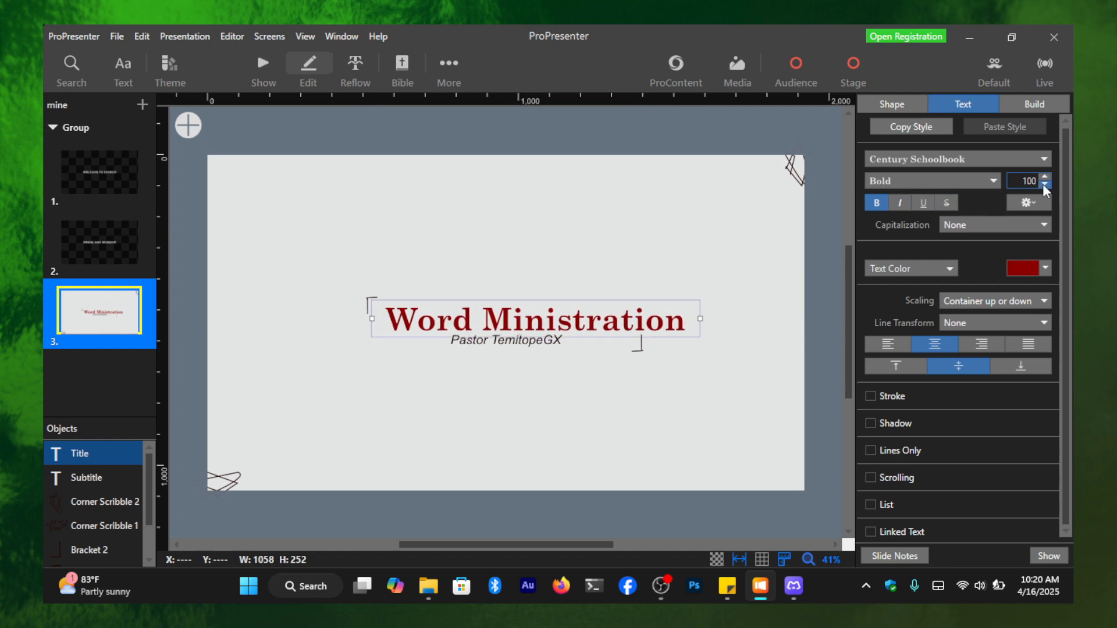
left_click(1044, 185)
left_click(1045, 185)
left_click(1044, 186)
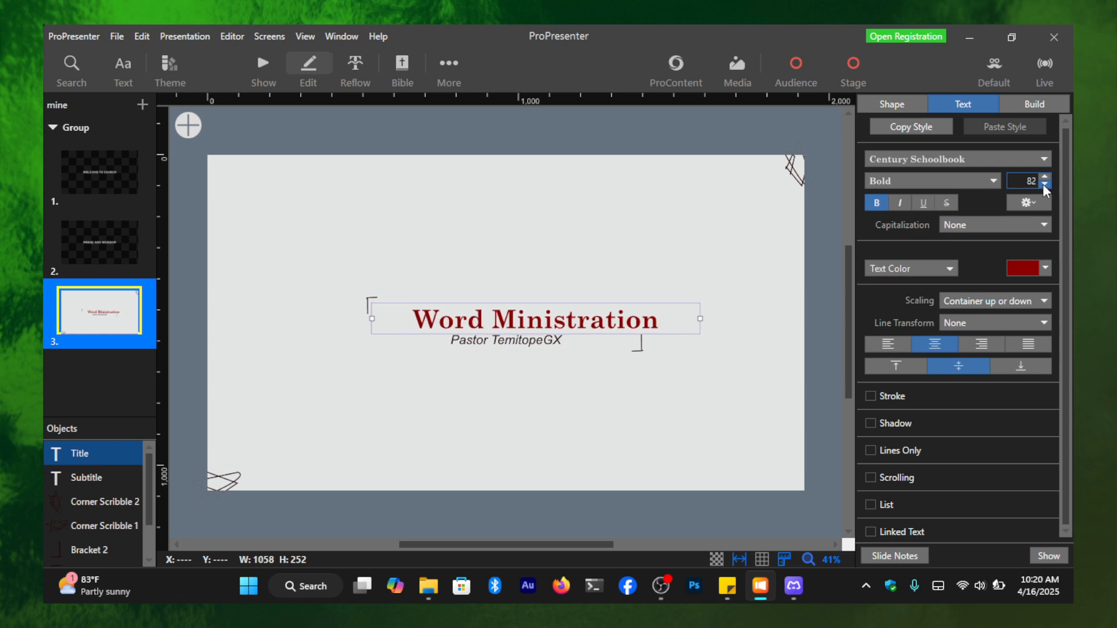
left_click(1044, 185)
left_click(1045, 185)
left_click(1045, 185)
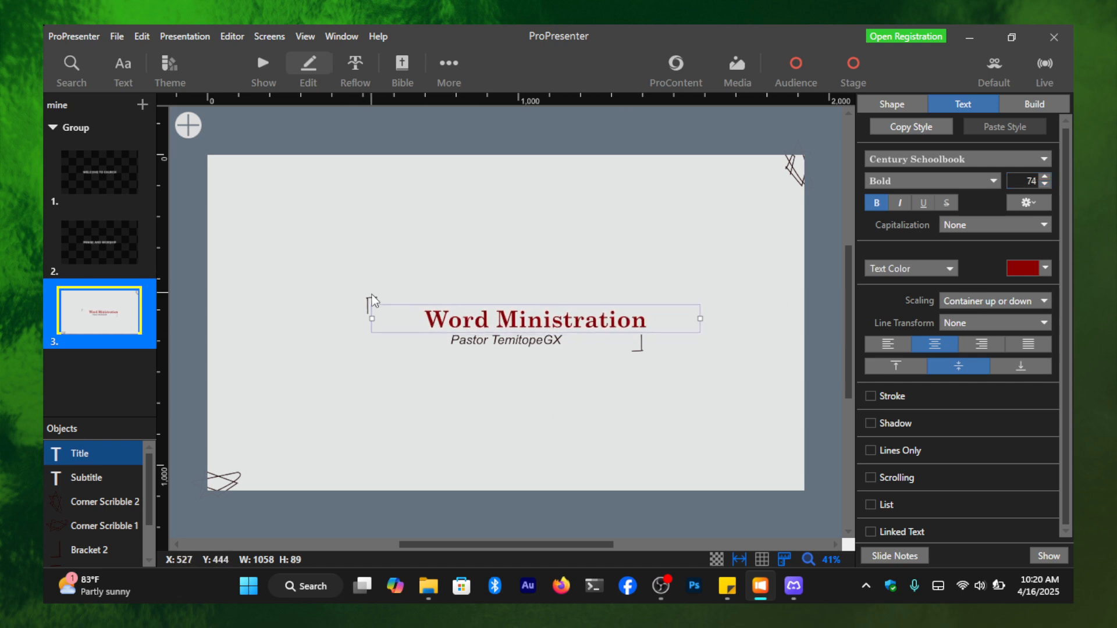
- Try to shift Bracket 1 slightly outward from the title, and undo the move
left_click(327, 307)
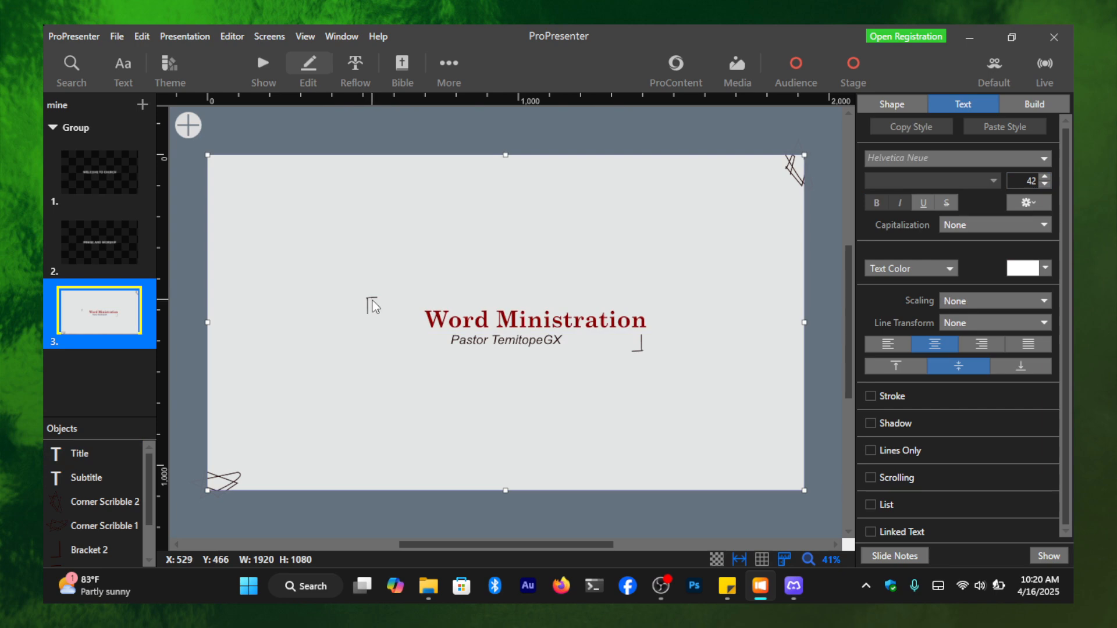
scroll(91, 537, "down", 2)
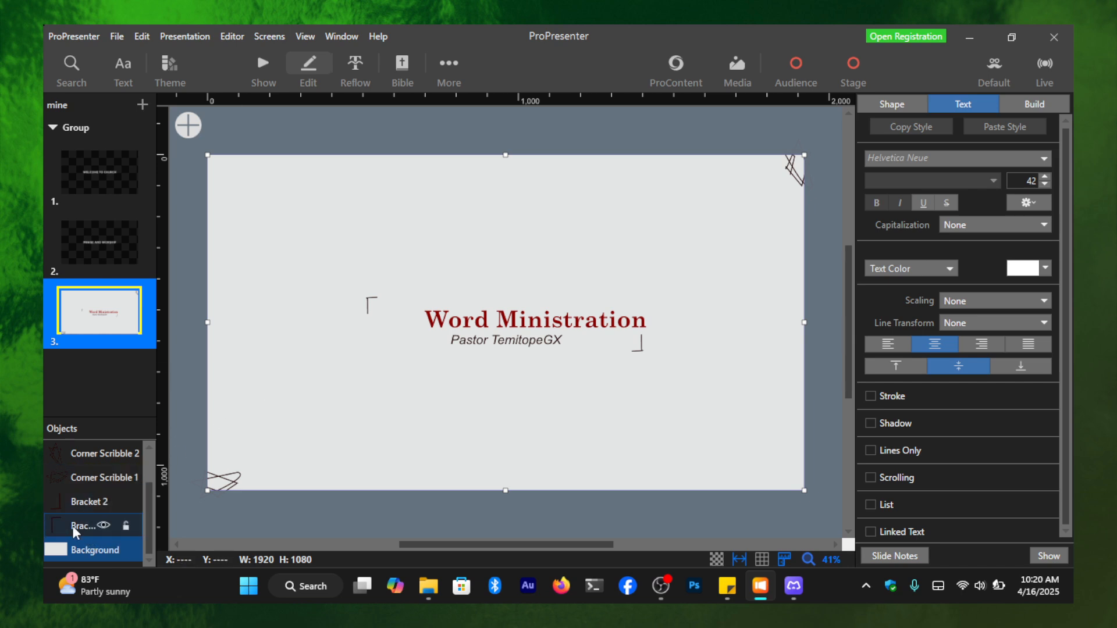
left_click(75, 527)
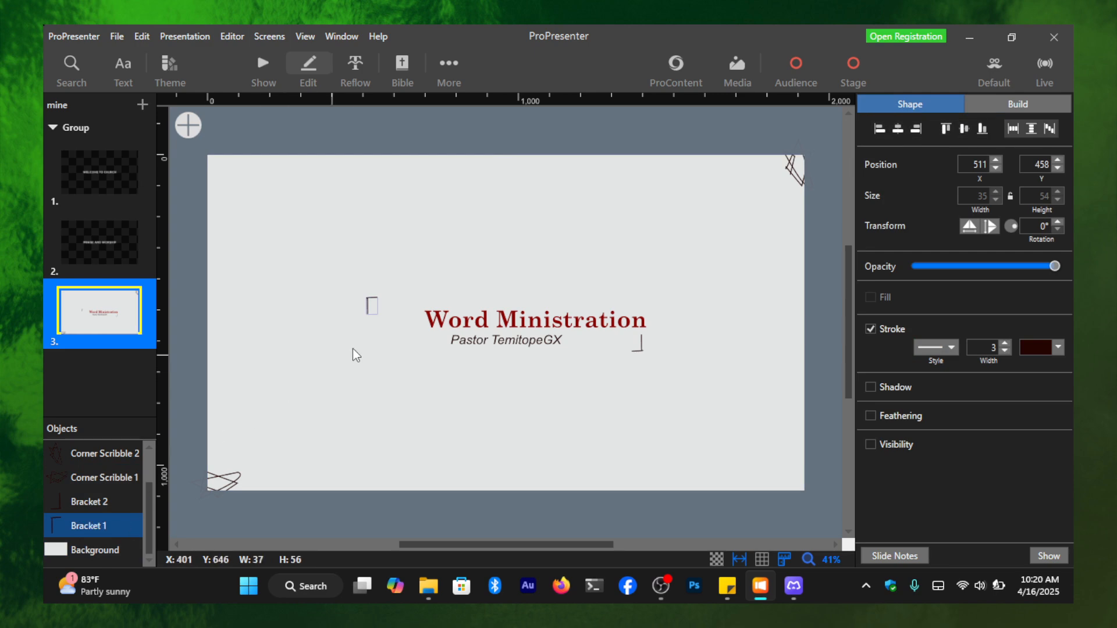
left_click_drag(370, 302, 356, 298)
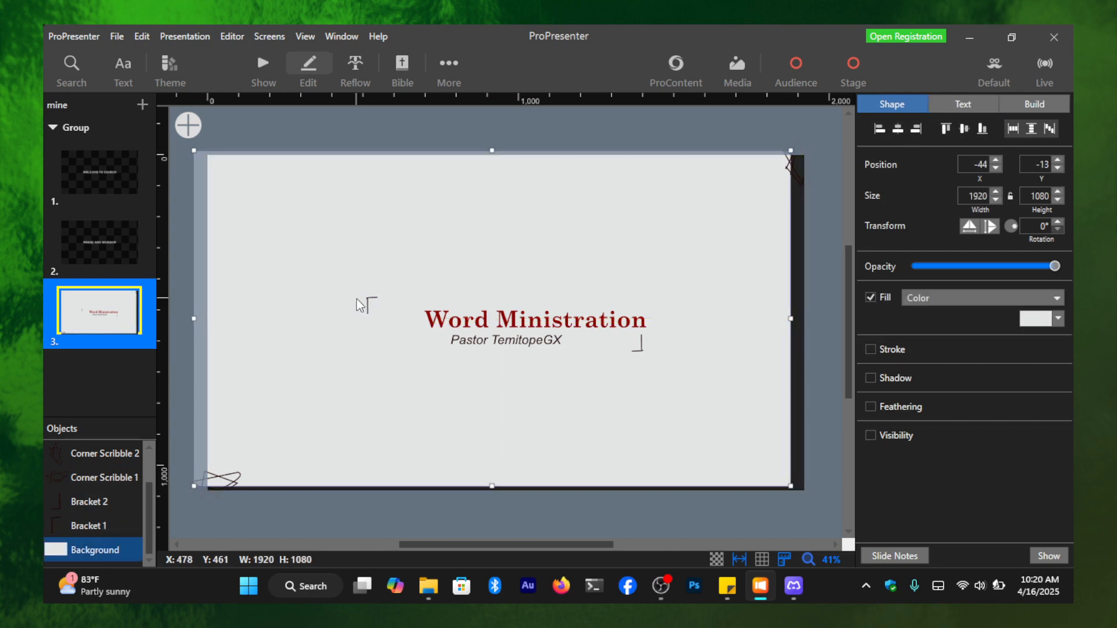
key("ctrl+z")
scroll(352, 320, "up", 5)
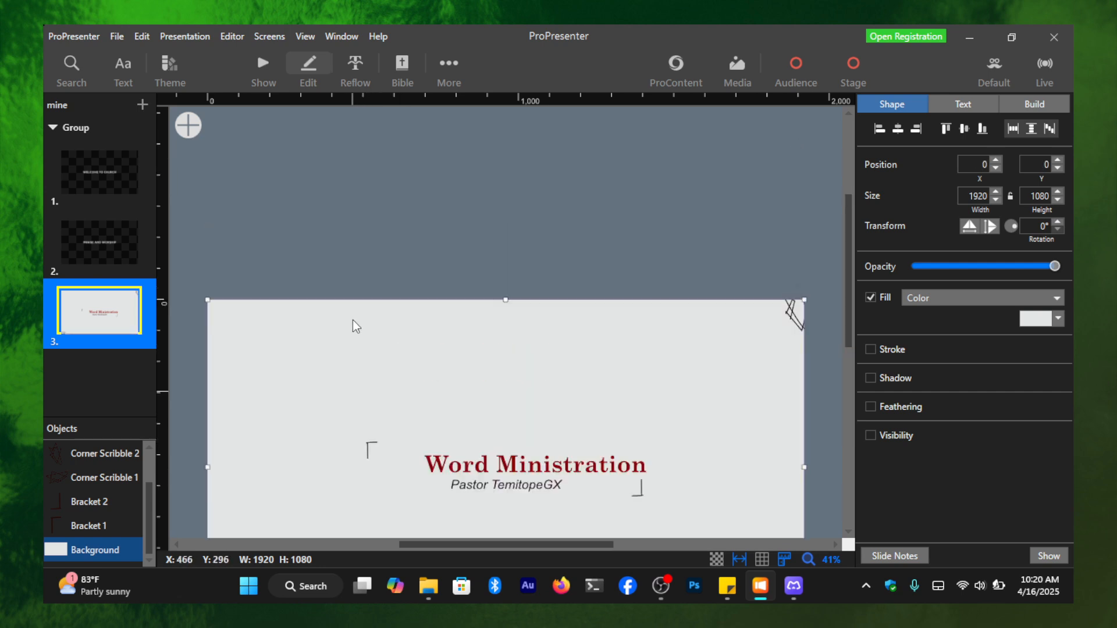
key("super")
key("super")
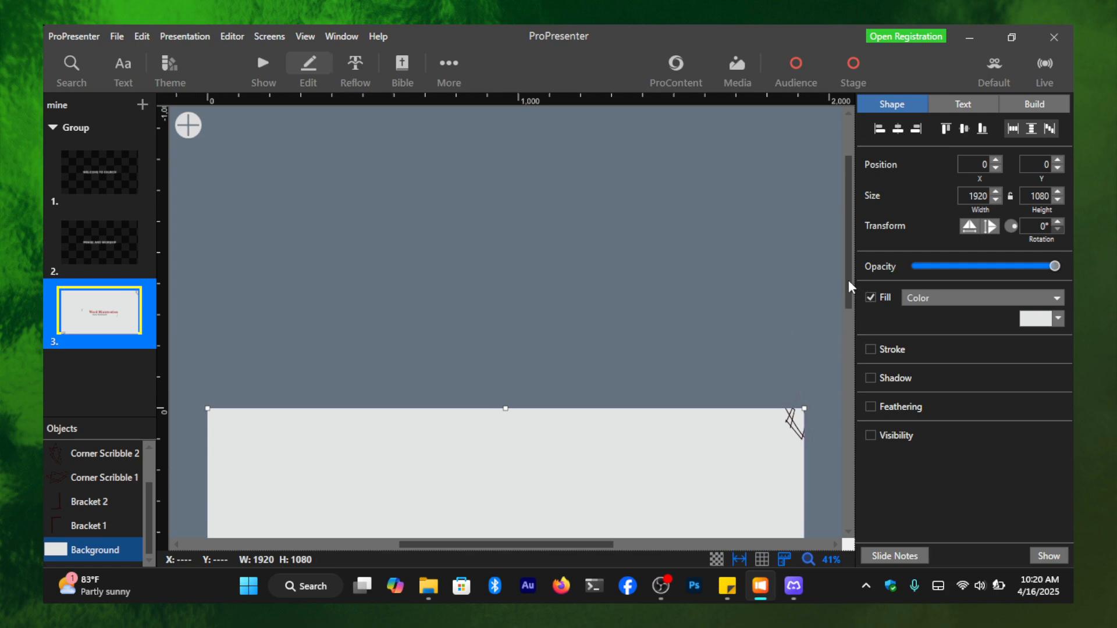
left_click_drag(848, 287, 845, 383)
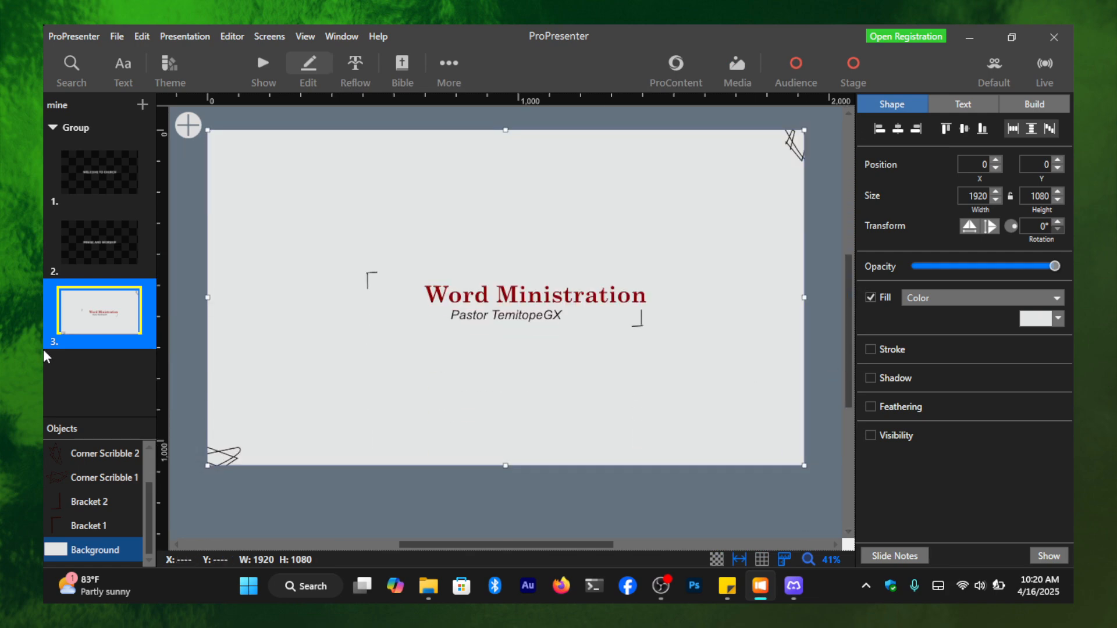
- Move Bracket 1 closer to the start of the title, to about X 591, Y 460
scroll(368, 284, "up", 3)
scroll(368, 283, "up", 8)
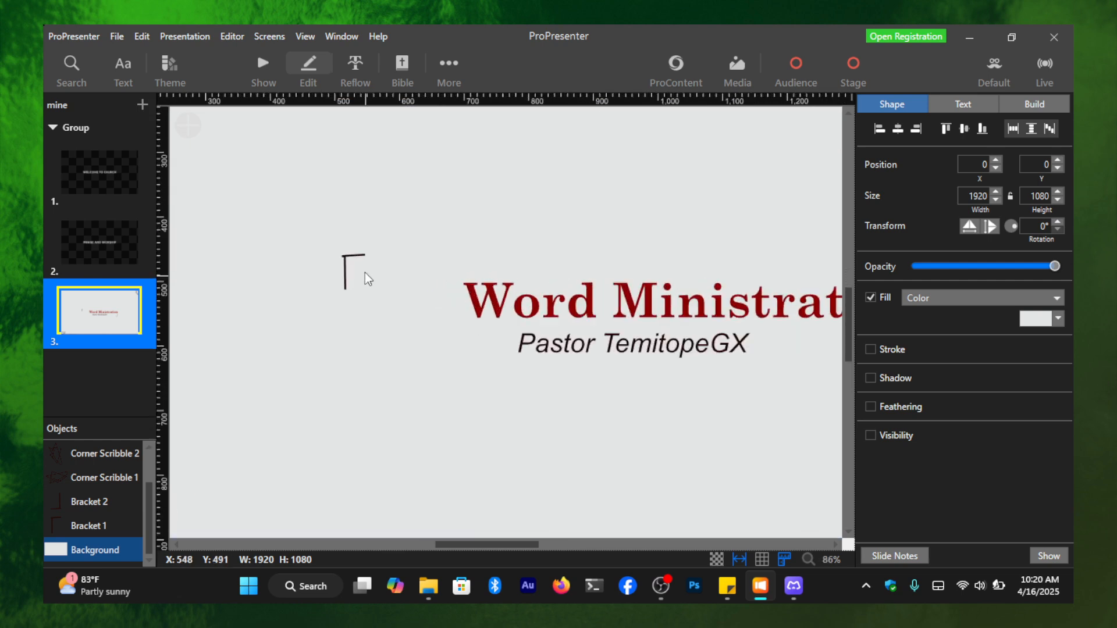
left_click(335, 249)
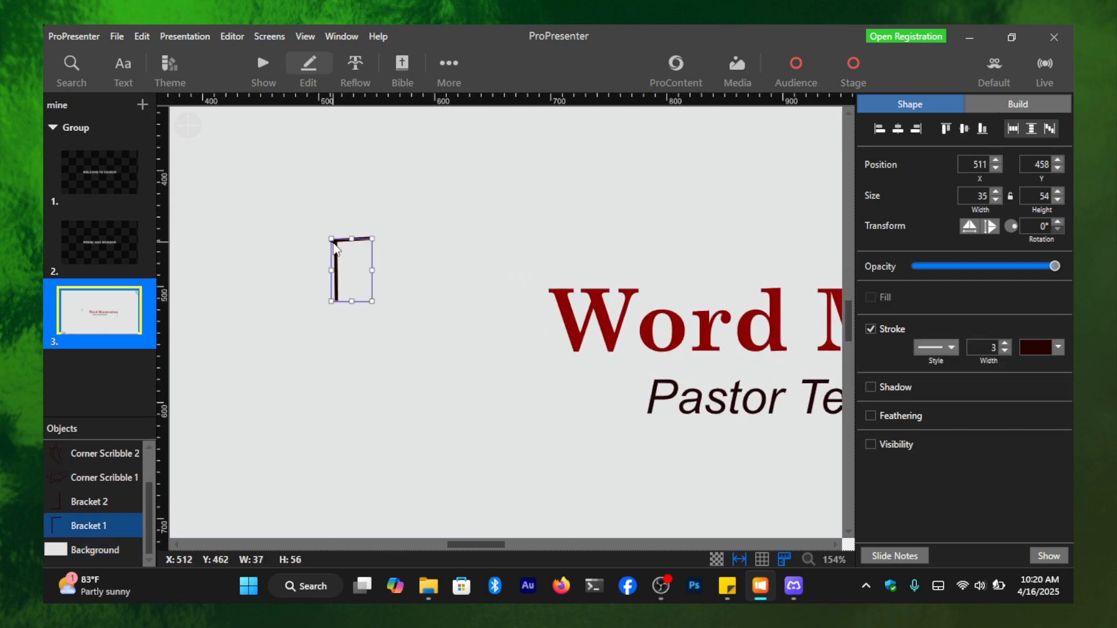
left_click_drag(335, 249, 428, 252)
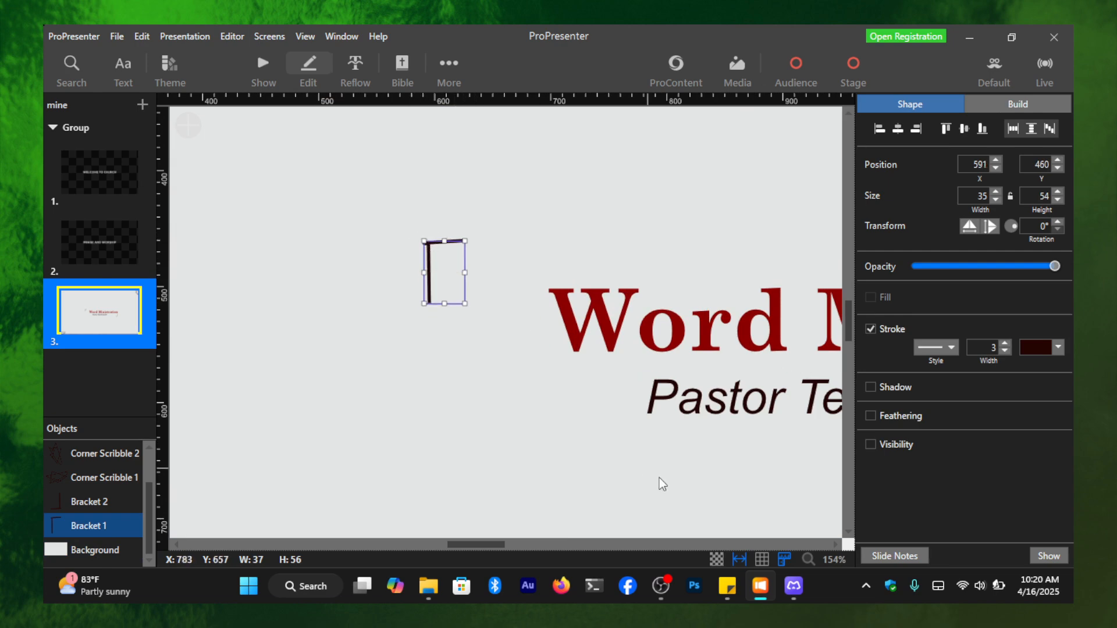
- Examine the placement of the brackets around the title and subtitle on the whole third slide
left_click(834, 560)
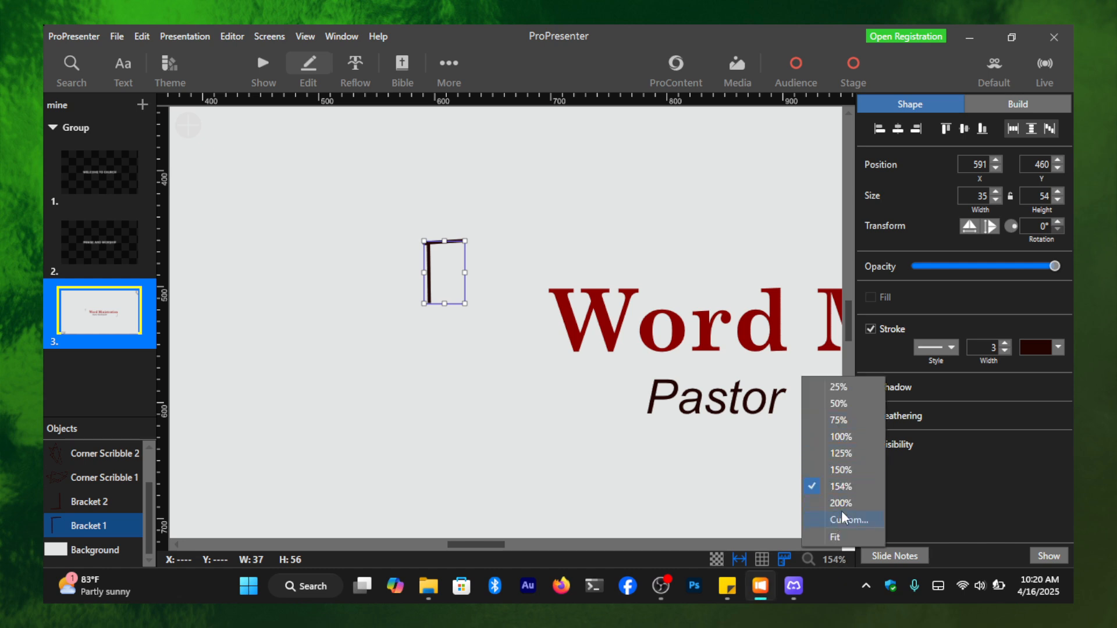
left_click(842, 436)
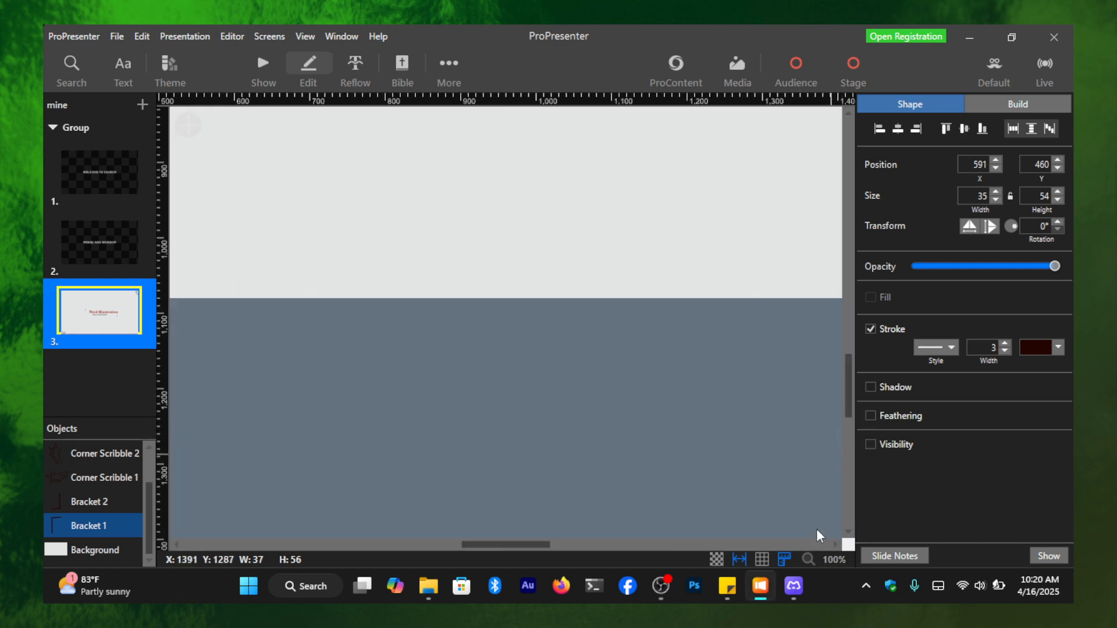
left_click(834, 559)
left_click(653, 403)
scroll(654, 403, "up", 8)
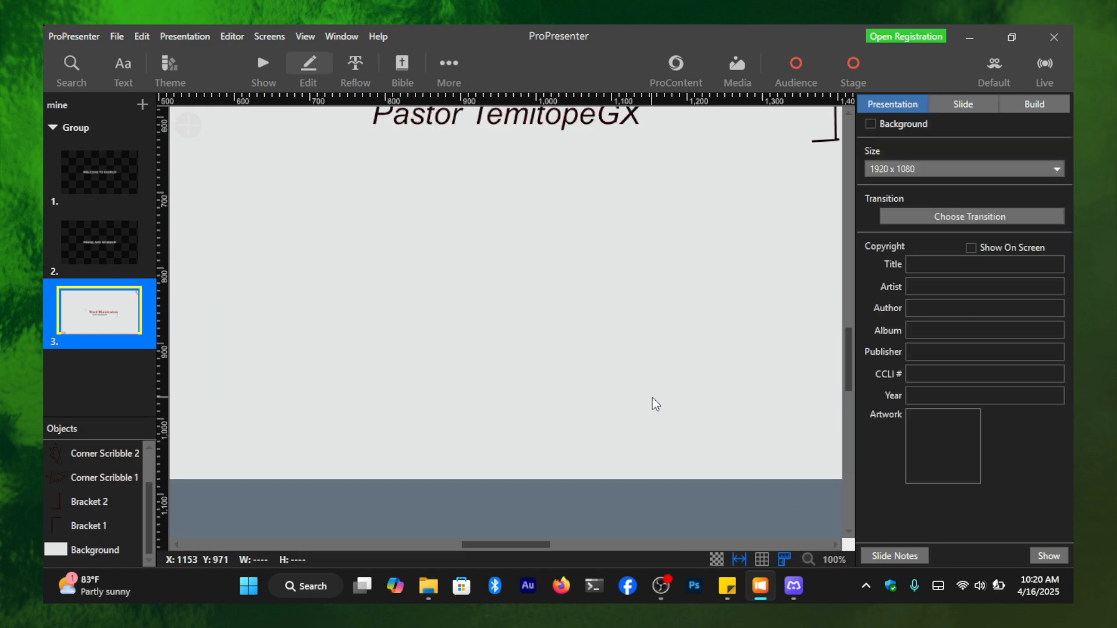
scroll(656, 403, "up", 3)
scroll(654, 404, "down", 8)
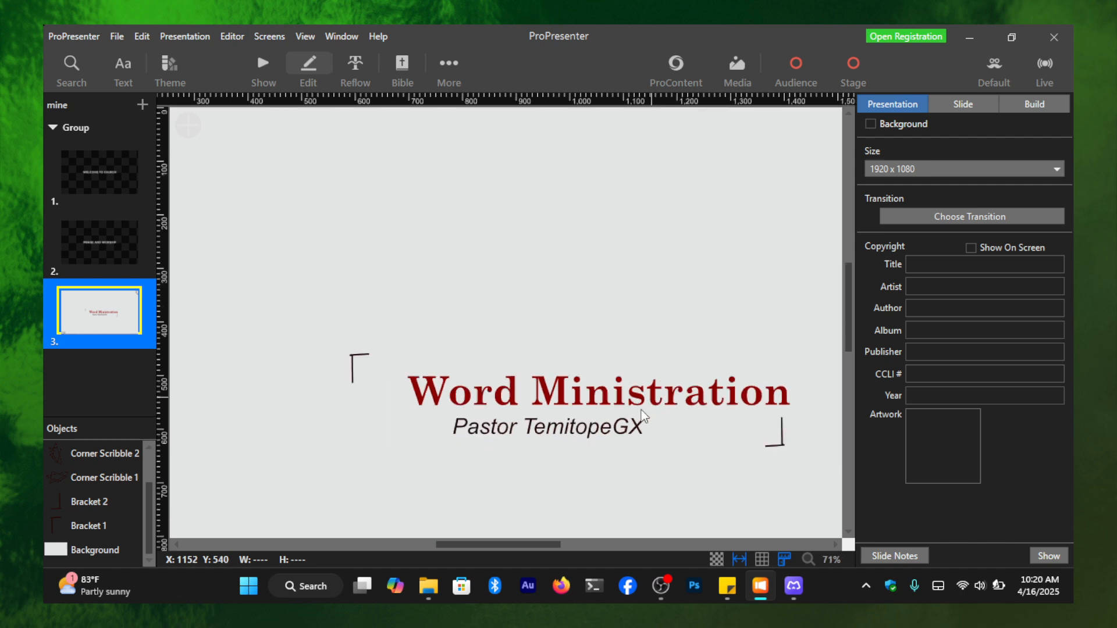
scroll(668, 486, "up", 2)
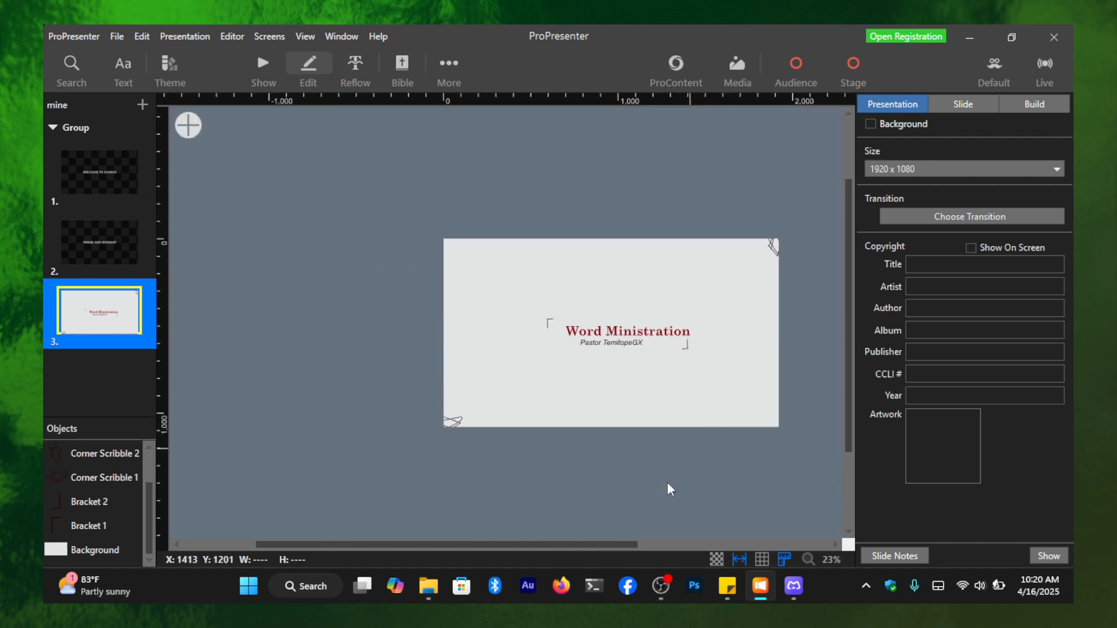
- Centre the title "Word Ministration" horizontally above the subtitle on the third slide, raising it slightly between the brackets
left_click_drag(629, 545, 691, 549)
scroll(575, 370, "up", 4)
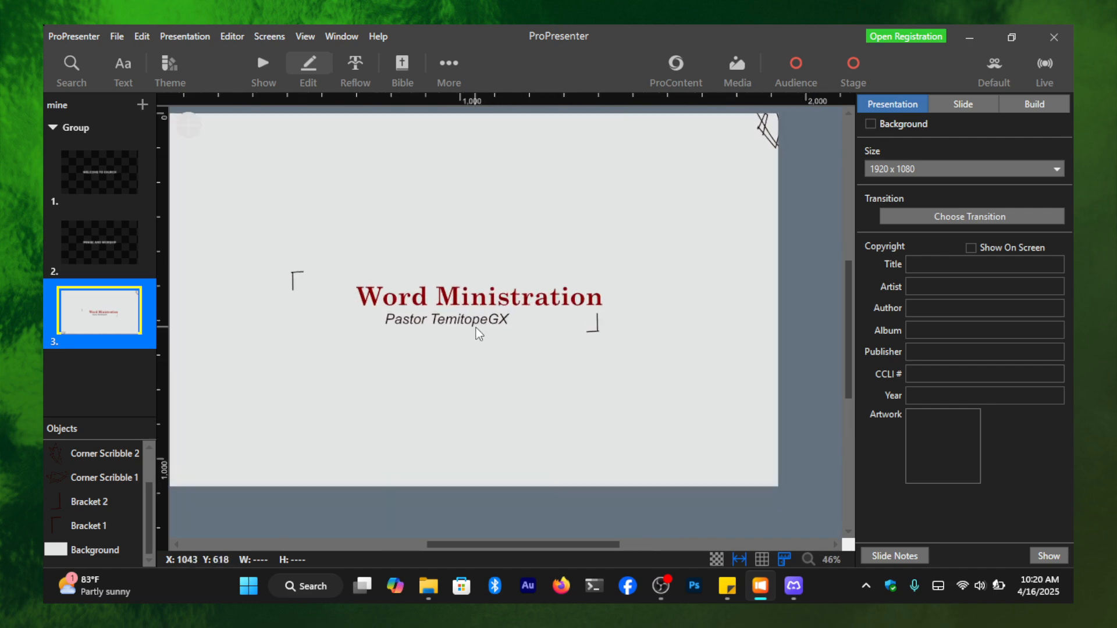
left_click(547, 300)
left_click_drag(547, 300, 509, 295)
left_click(491, 324)
left_click(749, 357)
scroll(701, 364, "up", 1)
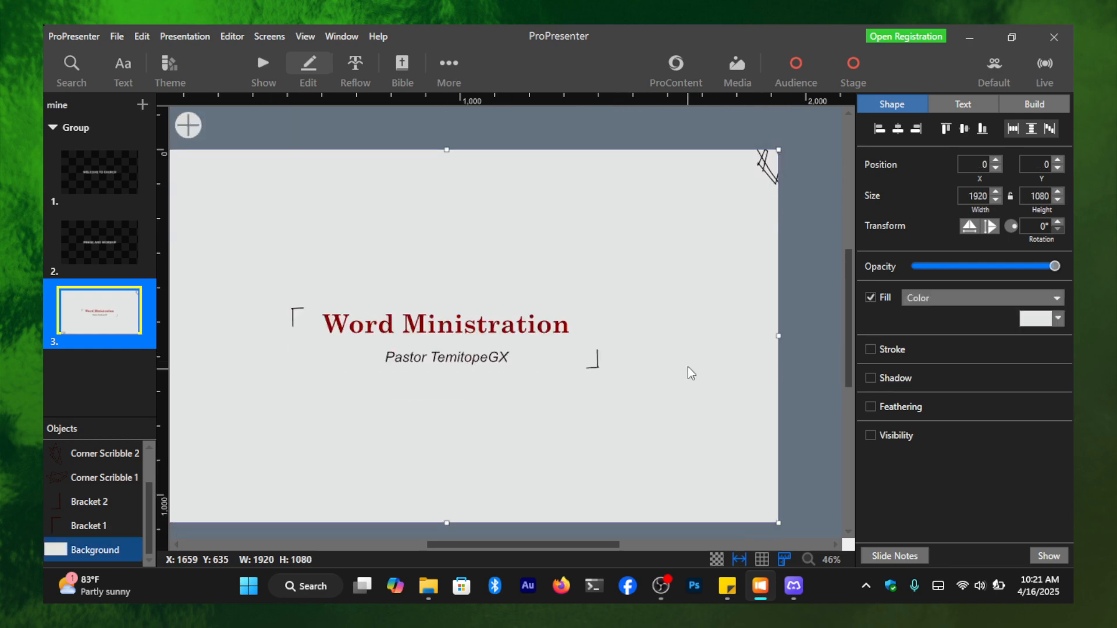
scroll(507, 506, "down", 1)
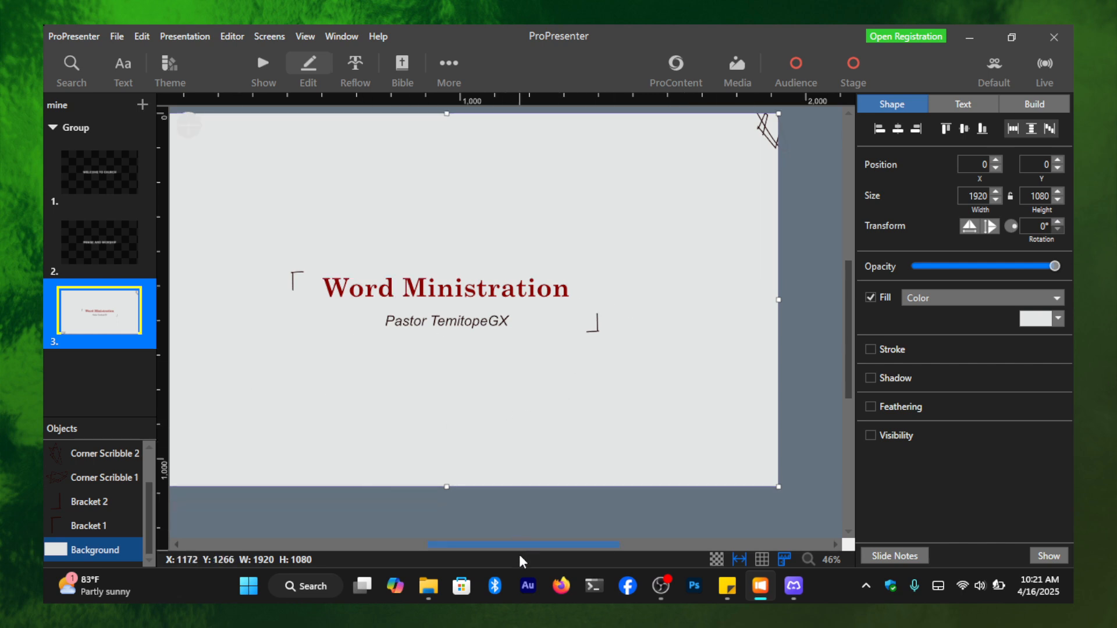
left_click_drag(512, 547, 474, 547)
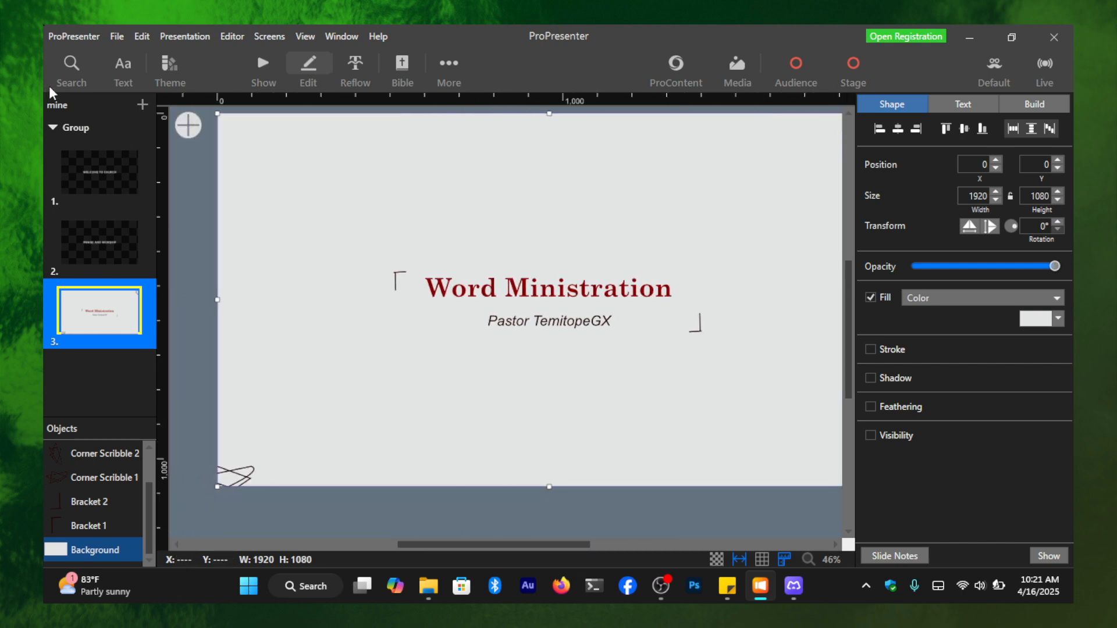
- Add a fourth slide to the presentation using the Main Title layout of the Lovin It theme
left_click(143, 105)
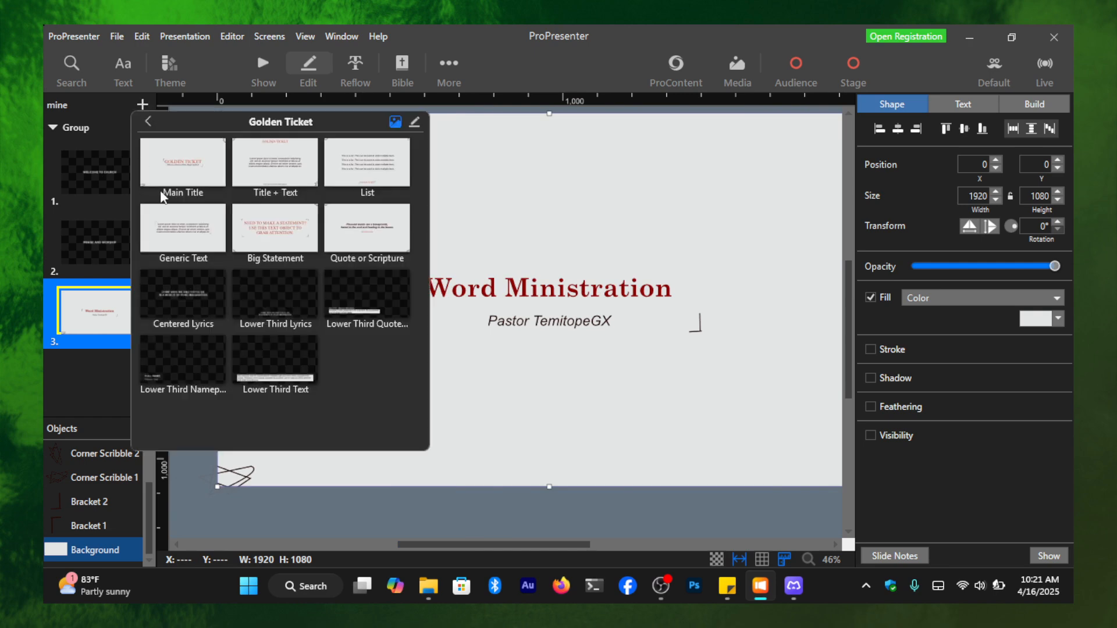
left_click(148, 121)
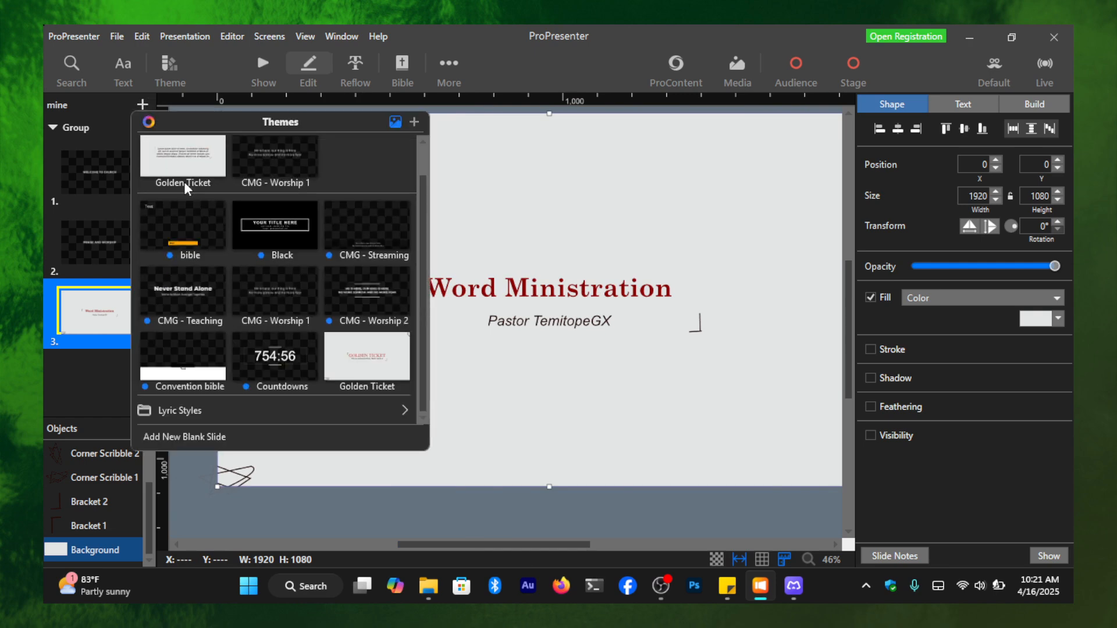
scroll(303, 291, "down", 3)
scroll(314, 285, "down", 2)
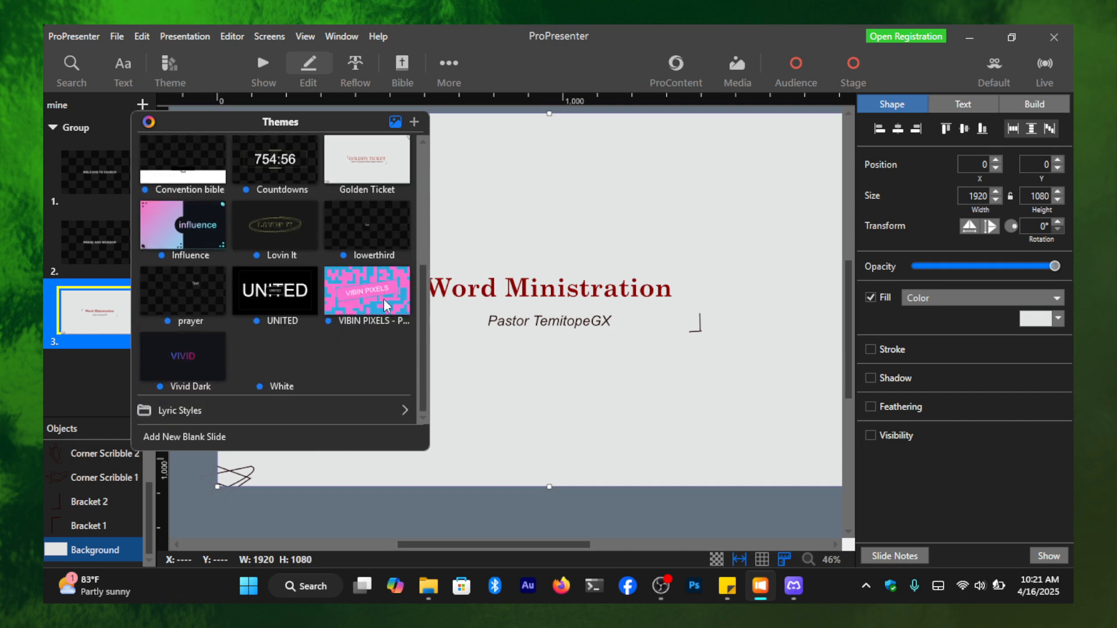
left_click(260, 219)
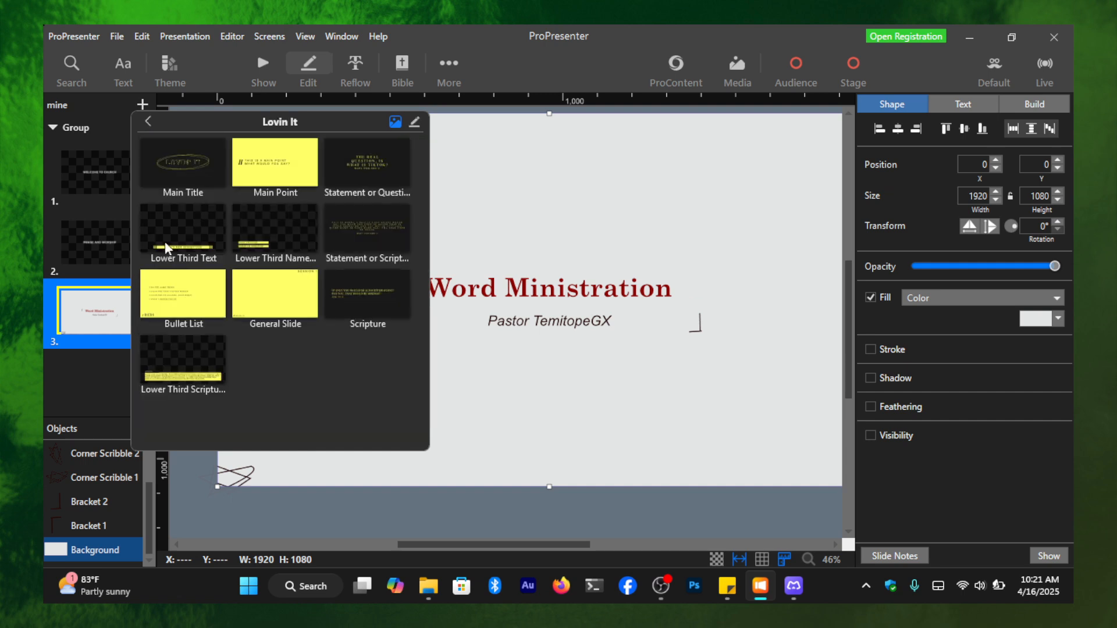
left_click(194, 163)
- Enter "Tithe" as the main title text inside the ellipses on the fourth slide
double_click(495, 319)
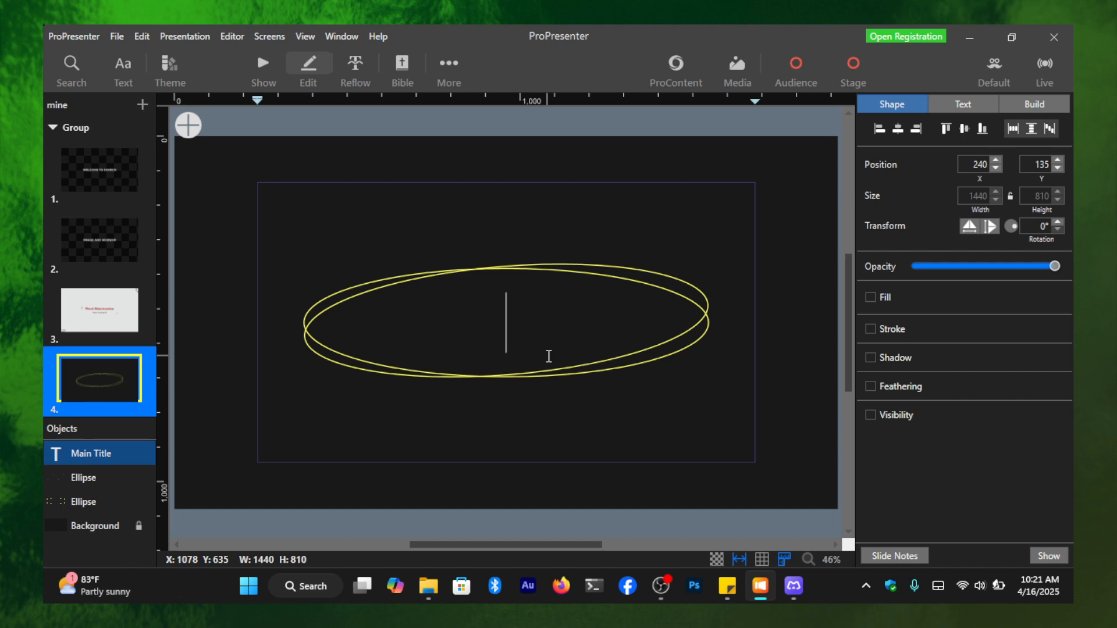
type("O")
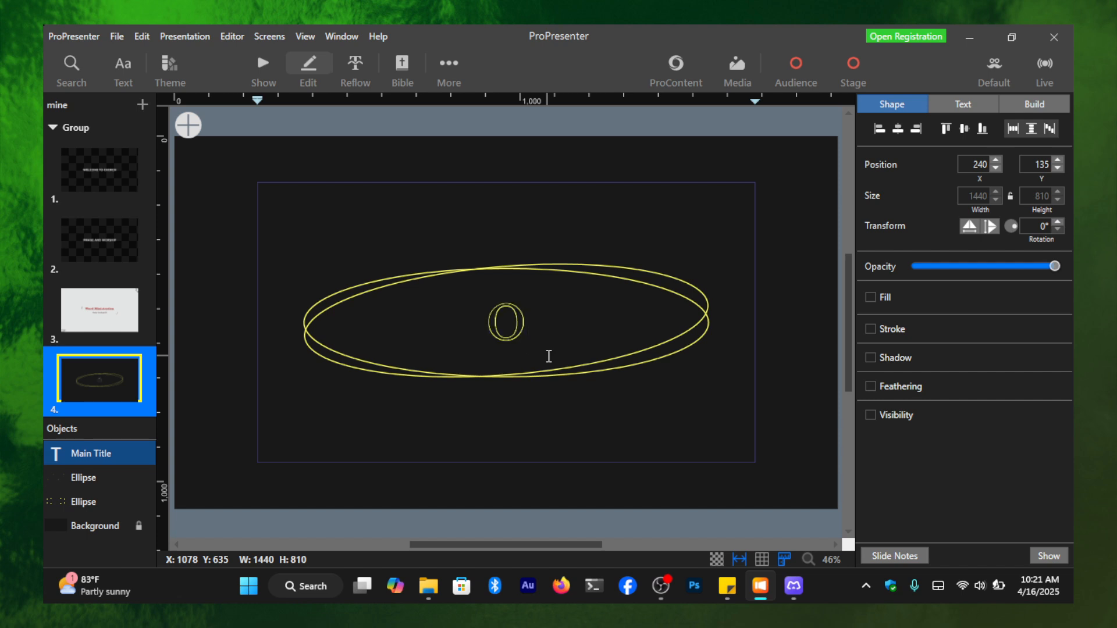
key("BackSpace")
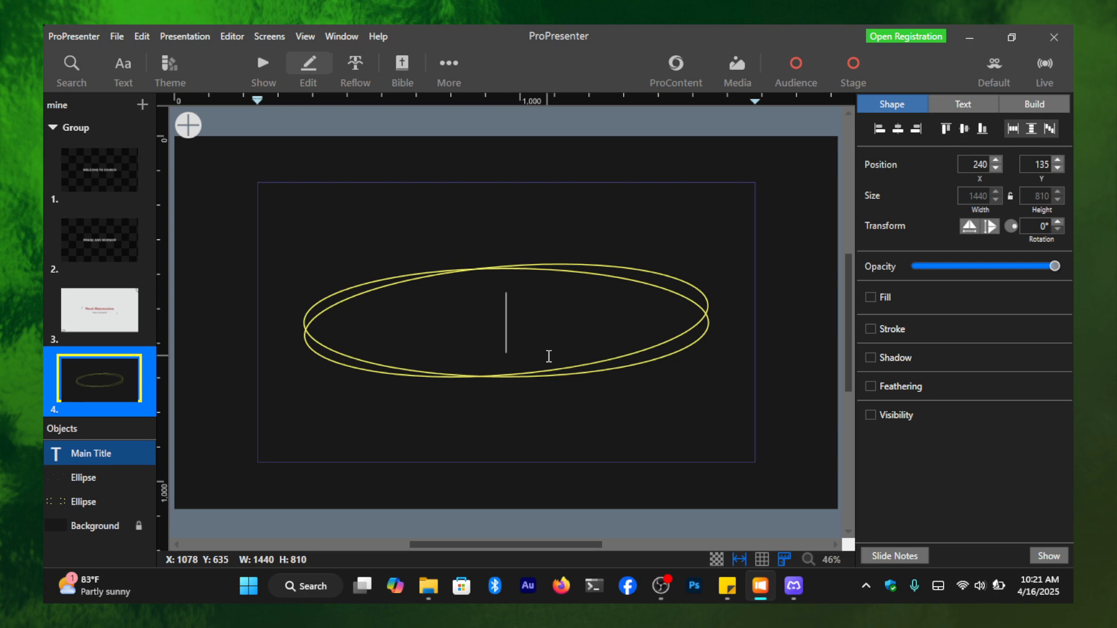
type("Tithe")
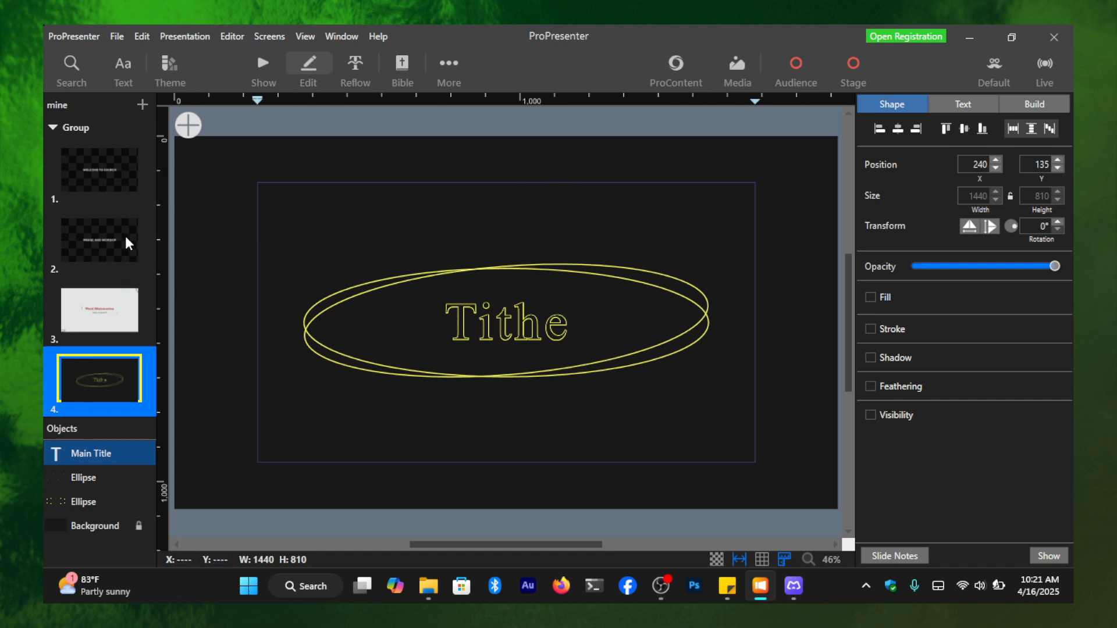
- Switch to show mode and present the welcome, praise and worship, Word Ministration and Tithe slides live in order
left_click(263, 67)
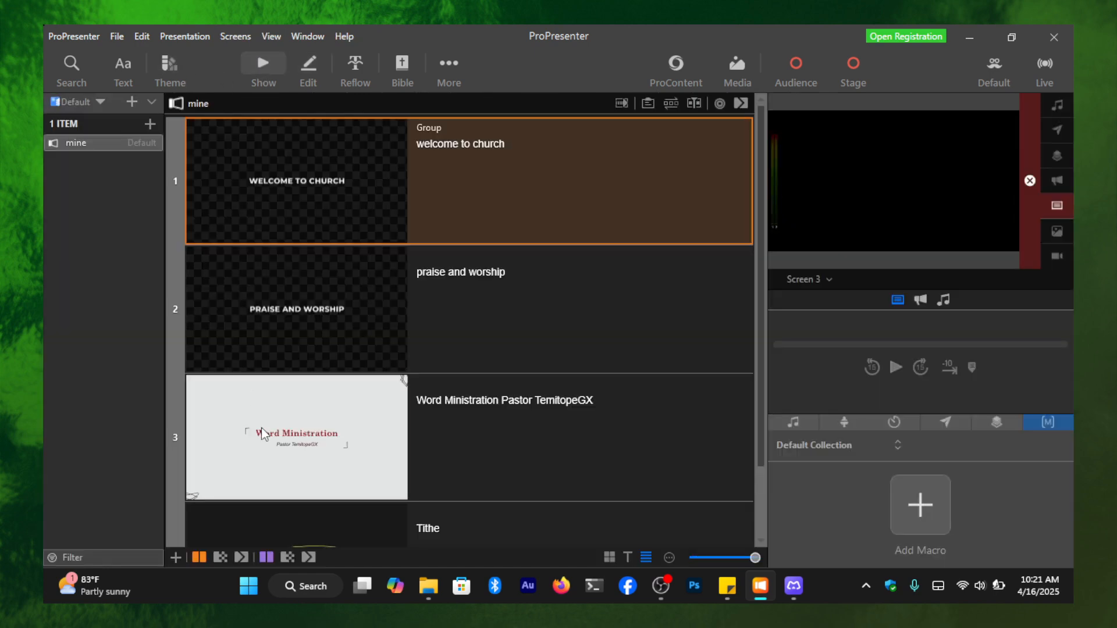
scroll(347, 259, "down", 2)
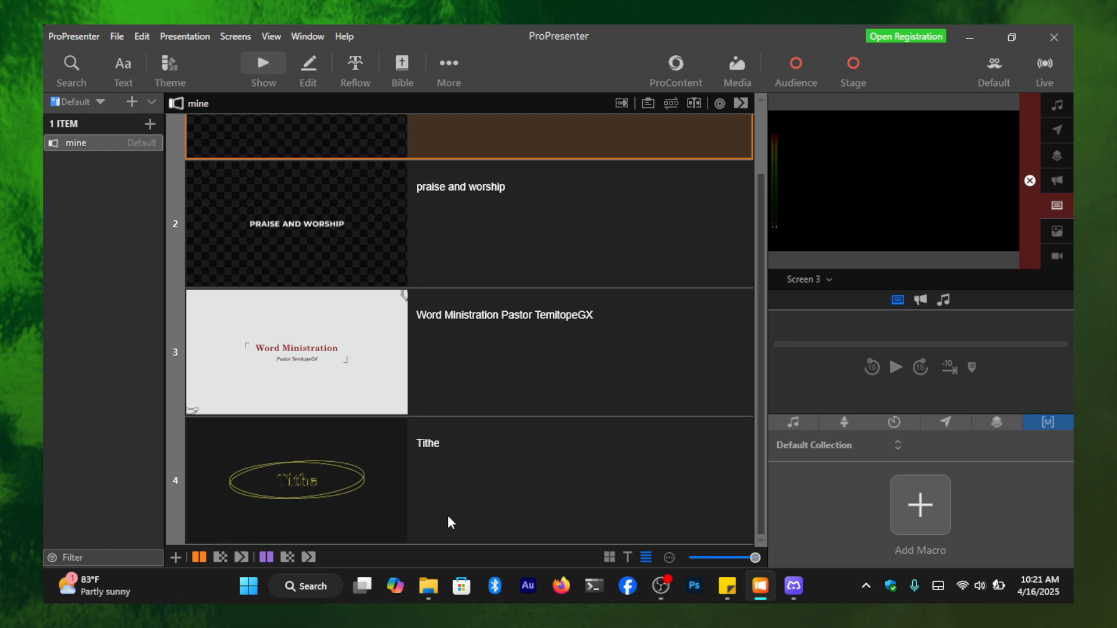
scroll(310, 183, "up", 2)
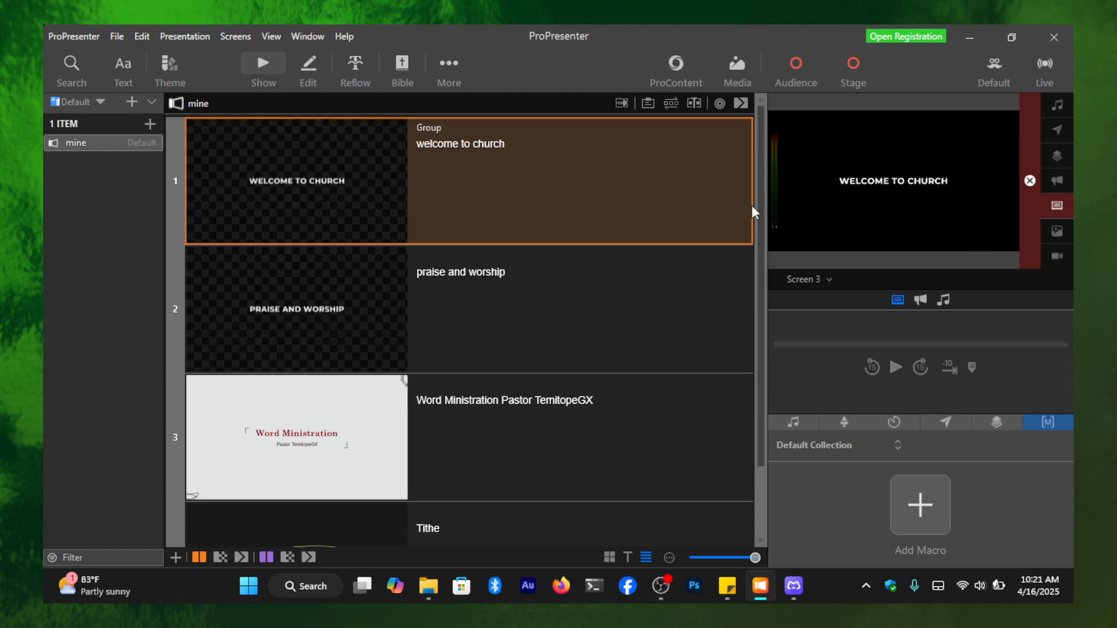
left_click(333, 340)
left_click(312, 435)
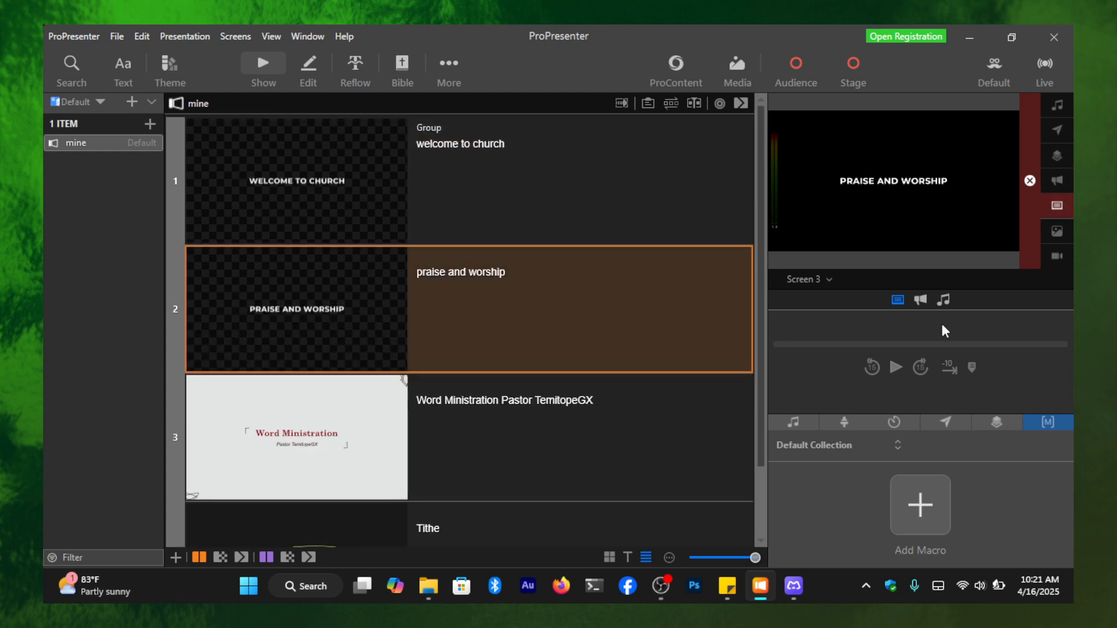
scroll(326, 495, "down", 2)
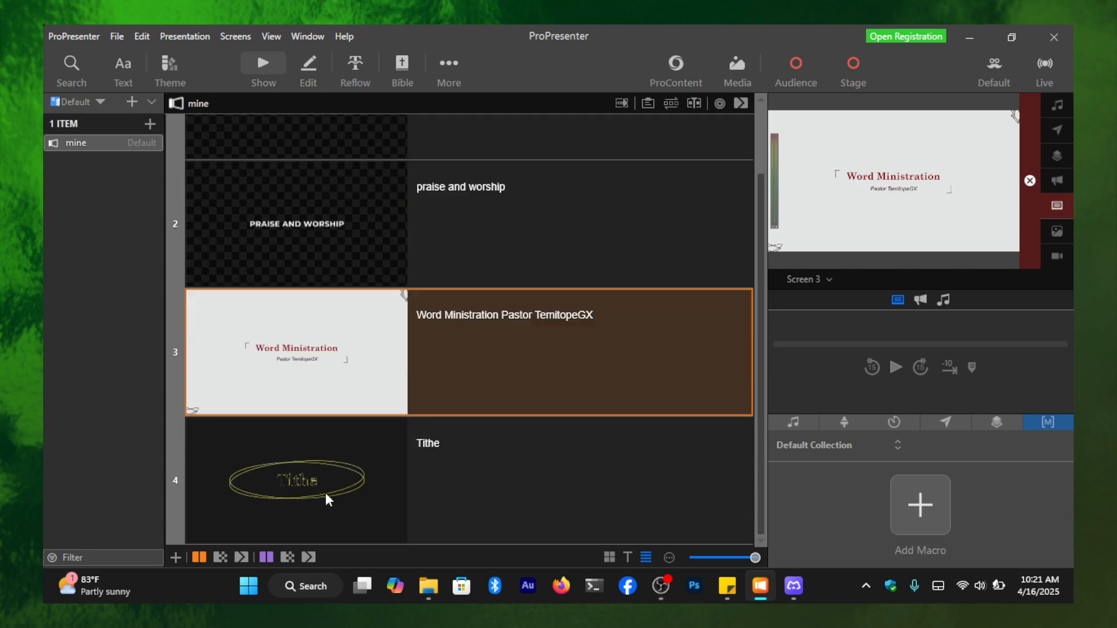
left_click(408, 459)
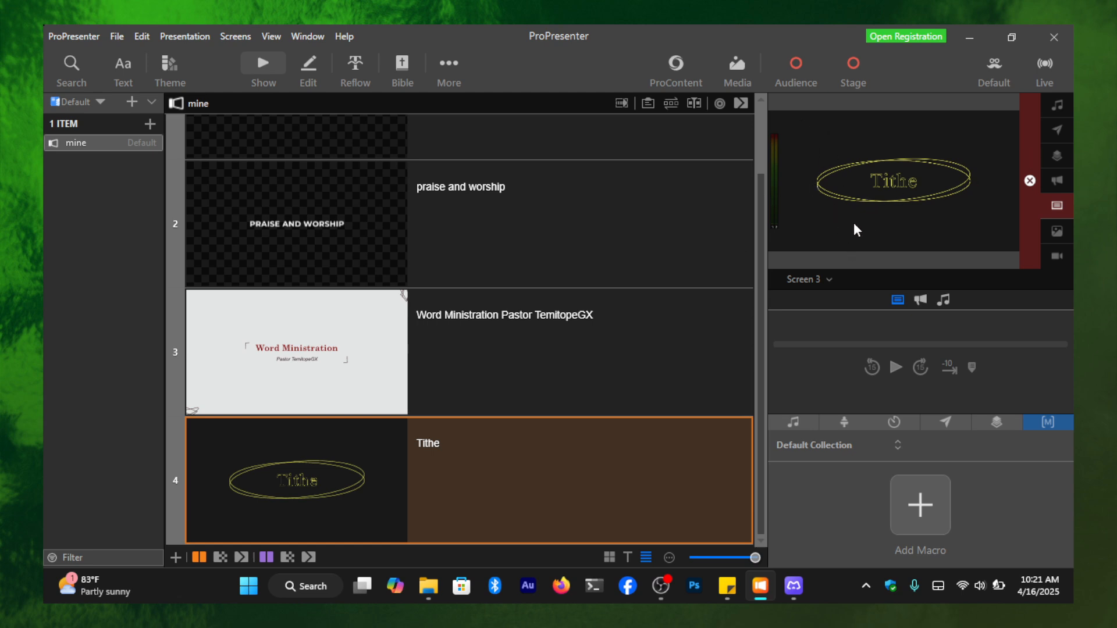
scroll(396, 340, "up", 2)
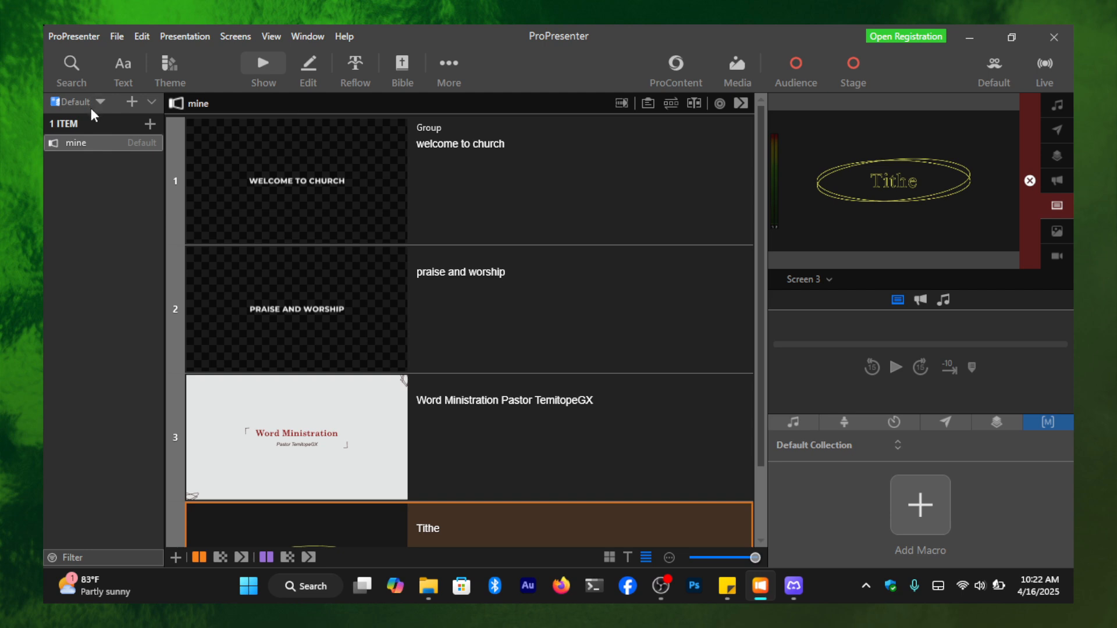
left_click(133, 103)
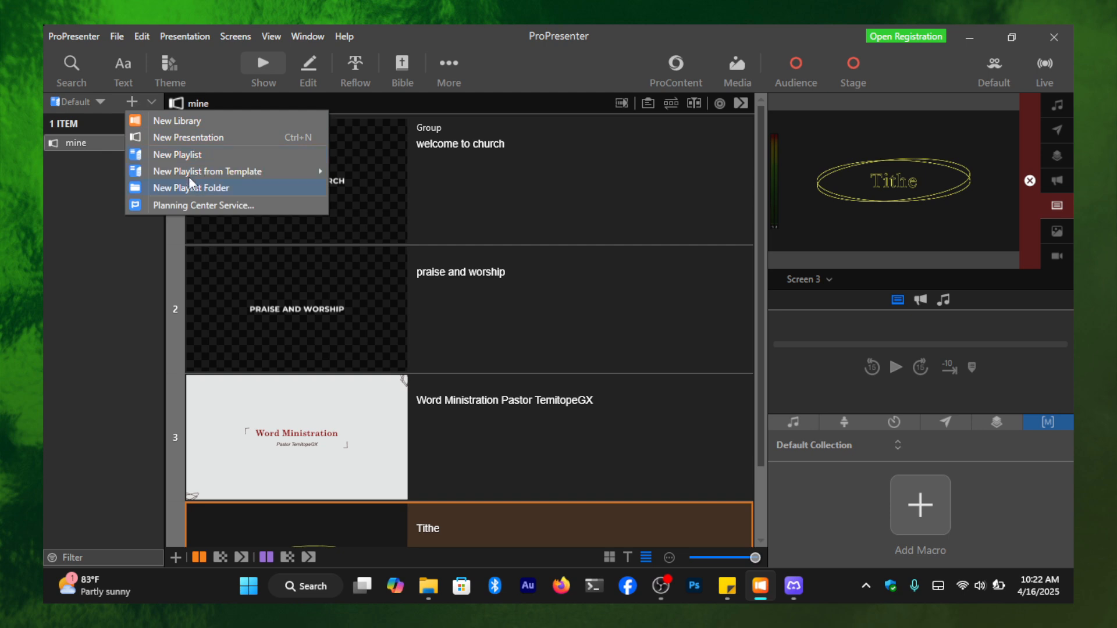
mouse_move(290, 177)
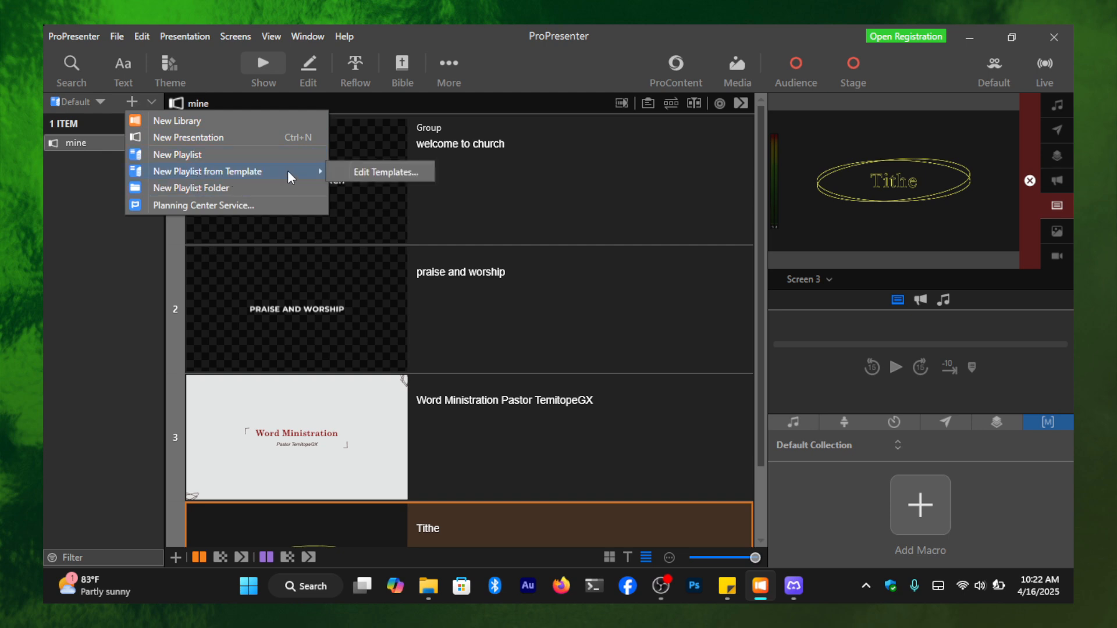
left_click(87, 259)
- Start a file import into the library and browse to the Downloads folder
left_click(116, 36)
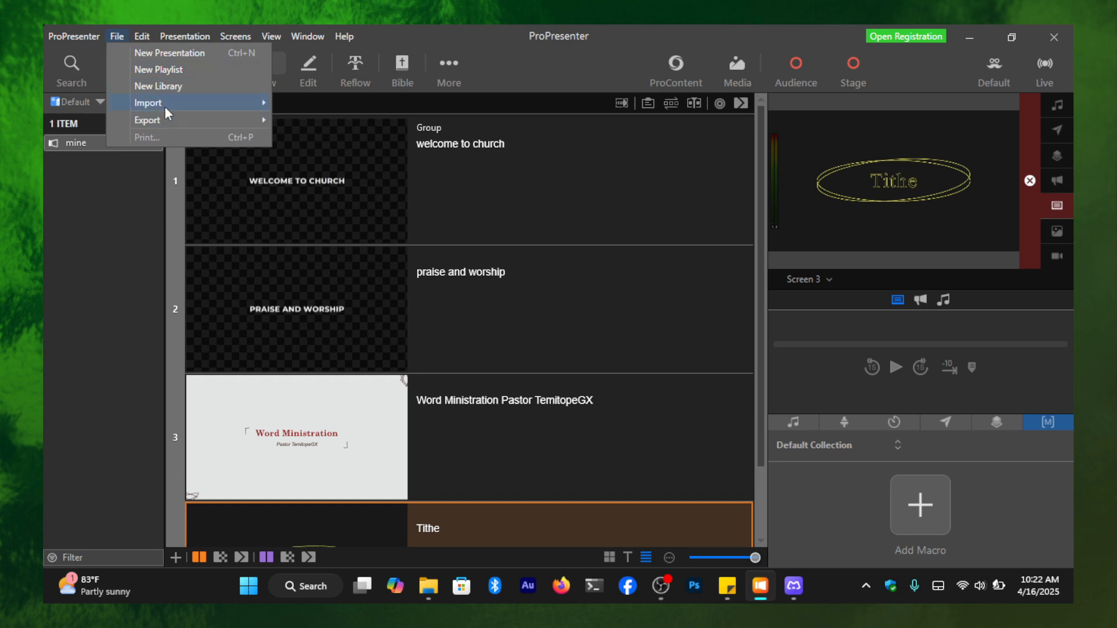
mouse_move(165, 108)
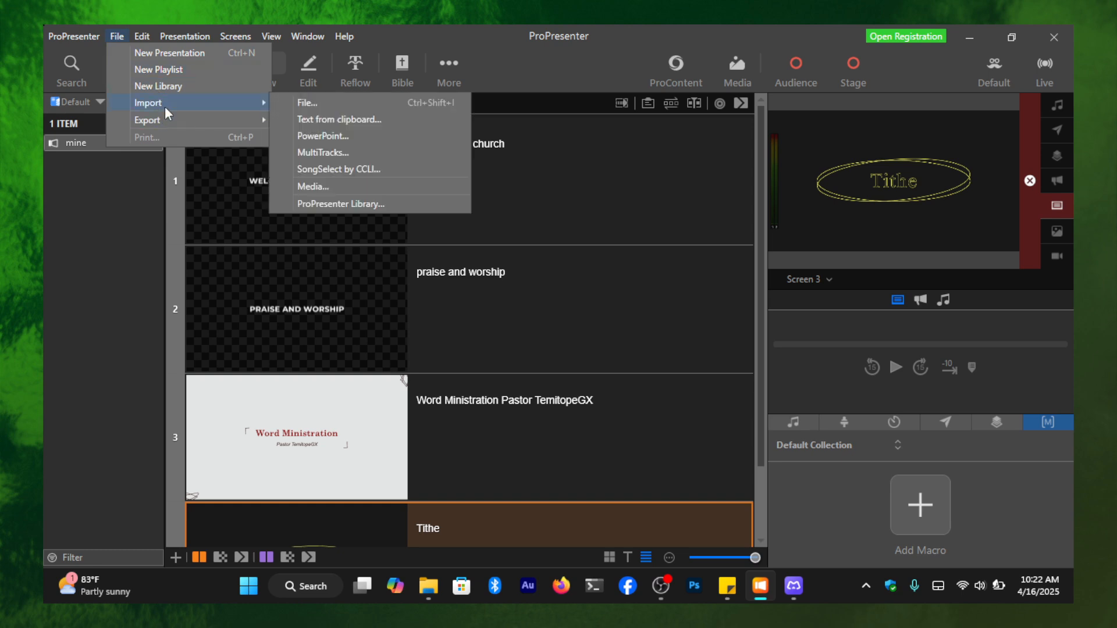
left_click(309, 103)
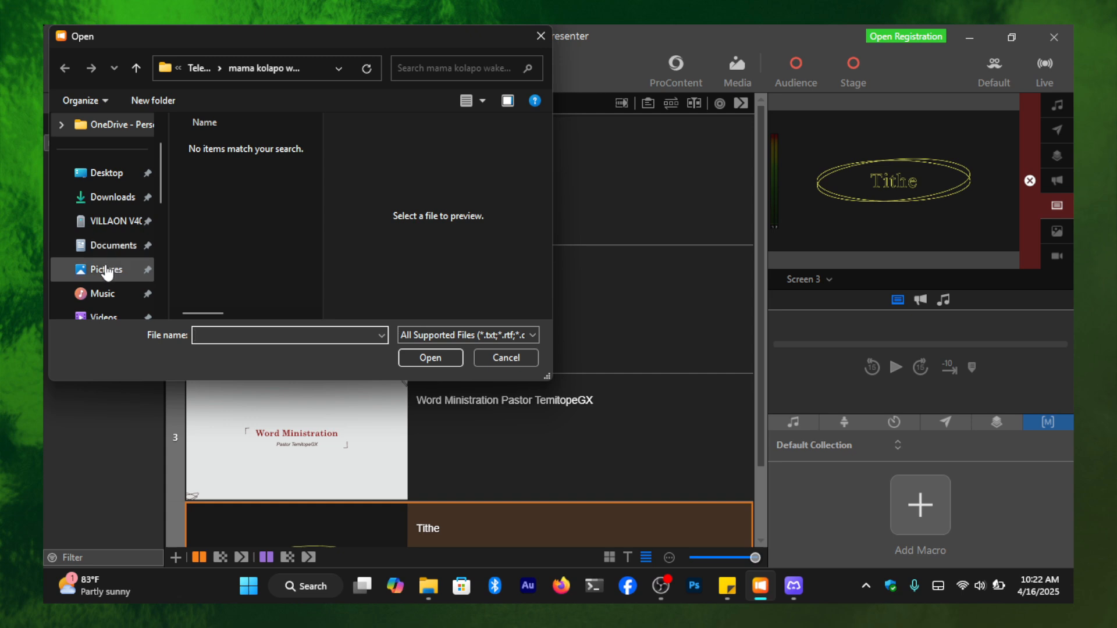
left_click(117, 199)
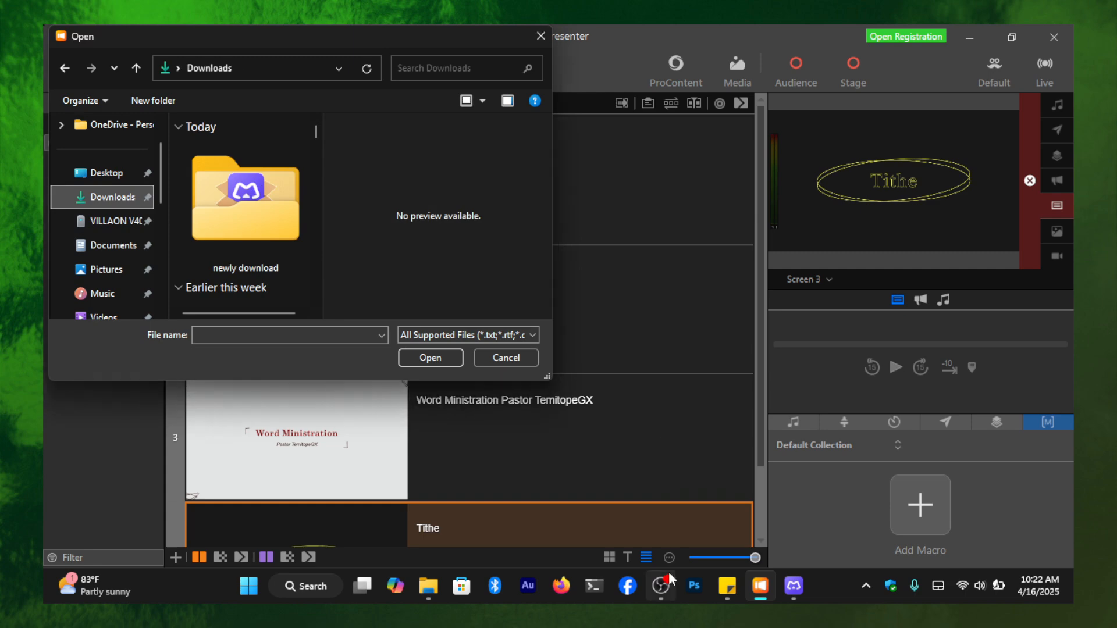
- Find Chrome through the Windows search and launch it
mouse_move(669, 573)
key("super")
type("chro")
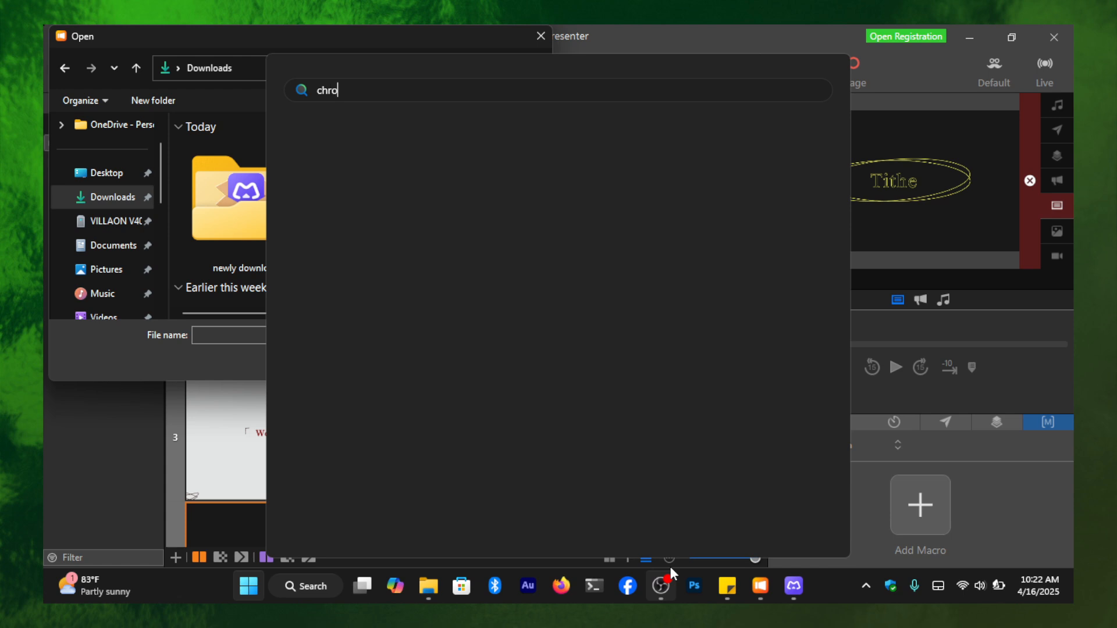
type("me")
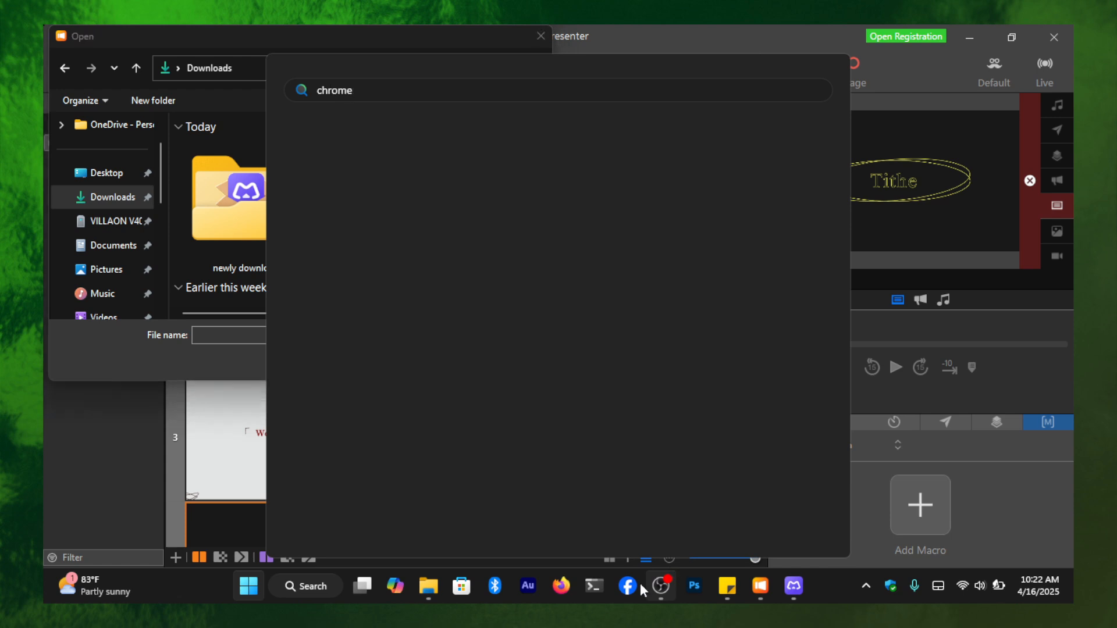
left_click(445, 199)
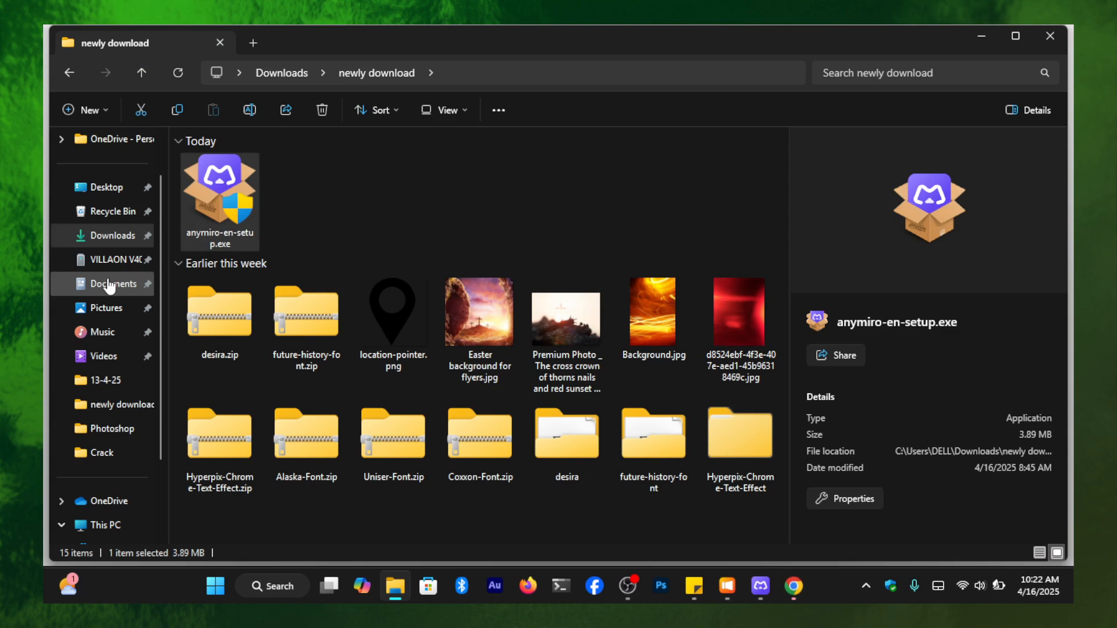
- Browse to the Documents folder in File Explorer and run a Windows search for "lyrics bank"
left_click(111, 285)
key("super")
type("ly")
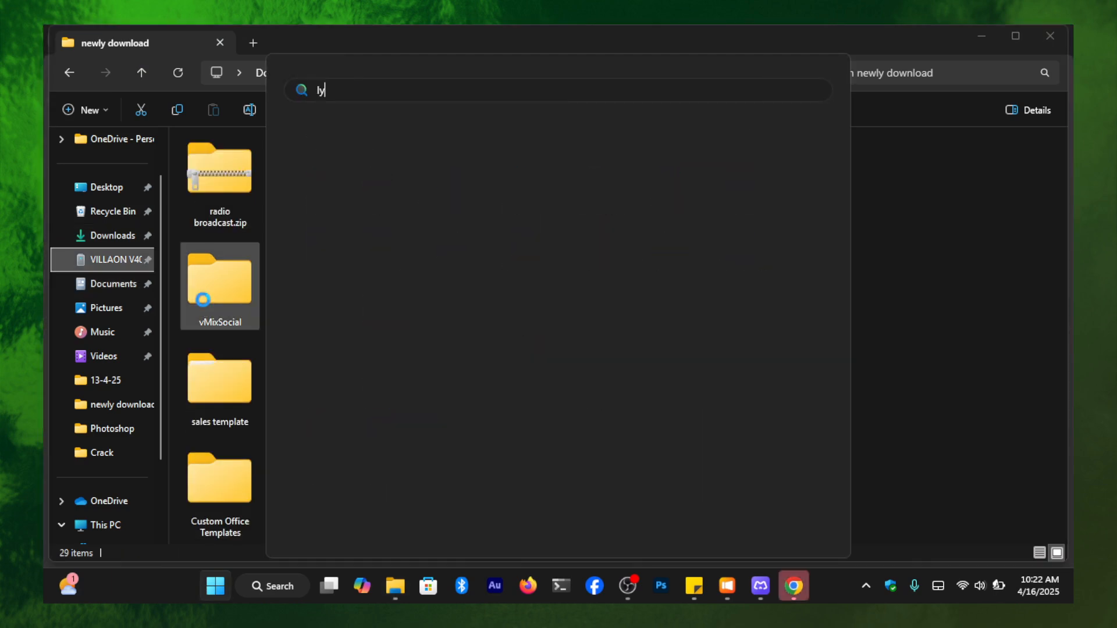
type("rics bank")
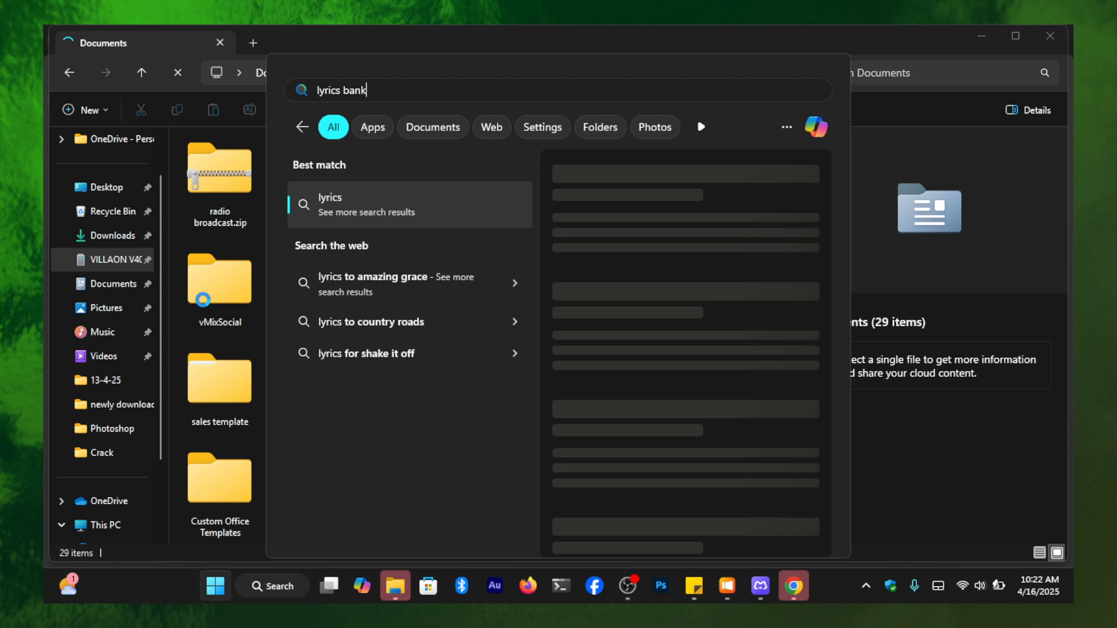
type("s of the ohio")
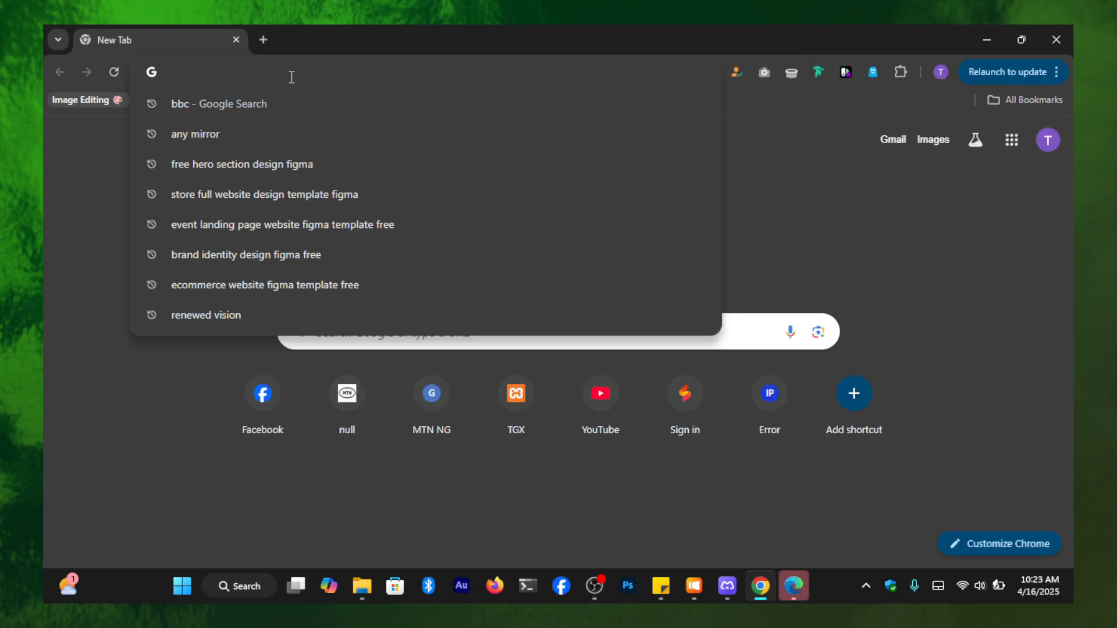
- Search the web in Chrome for the "in christ alone" lyrics, and close the unneeded Edge window
type("in christ alone")
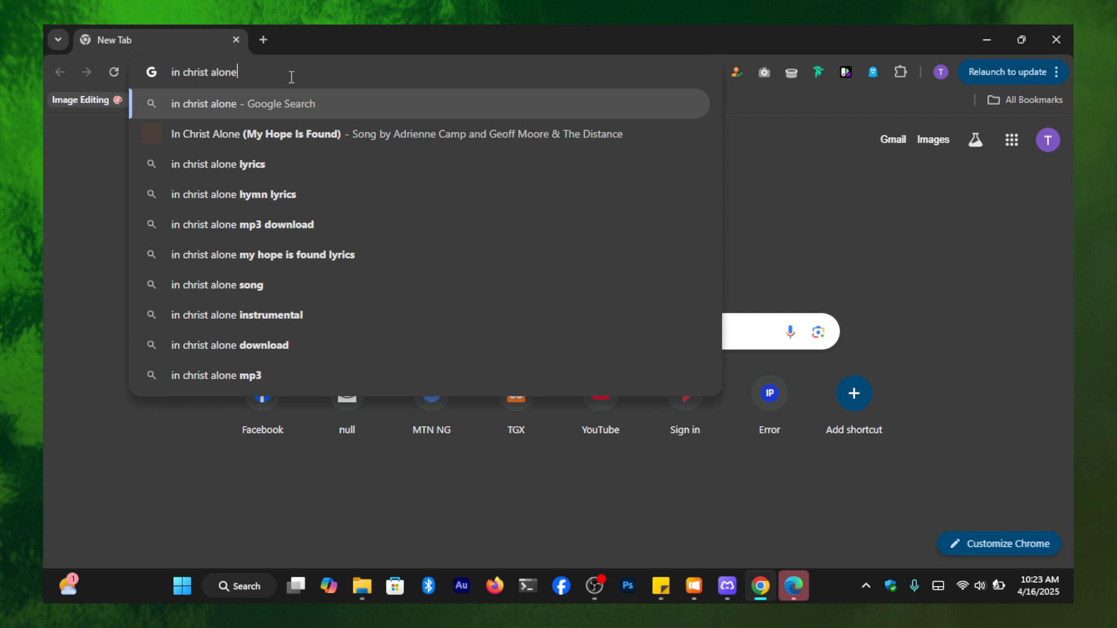
key("Down")
key("Down")
key("Down")
key("Down")
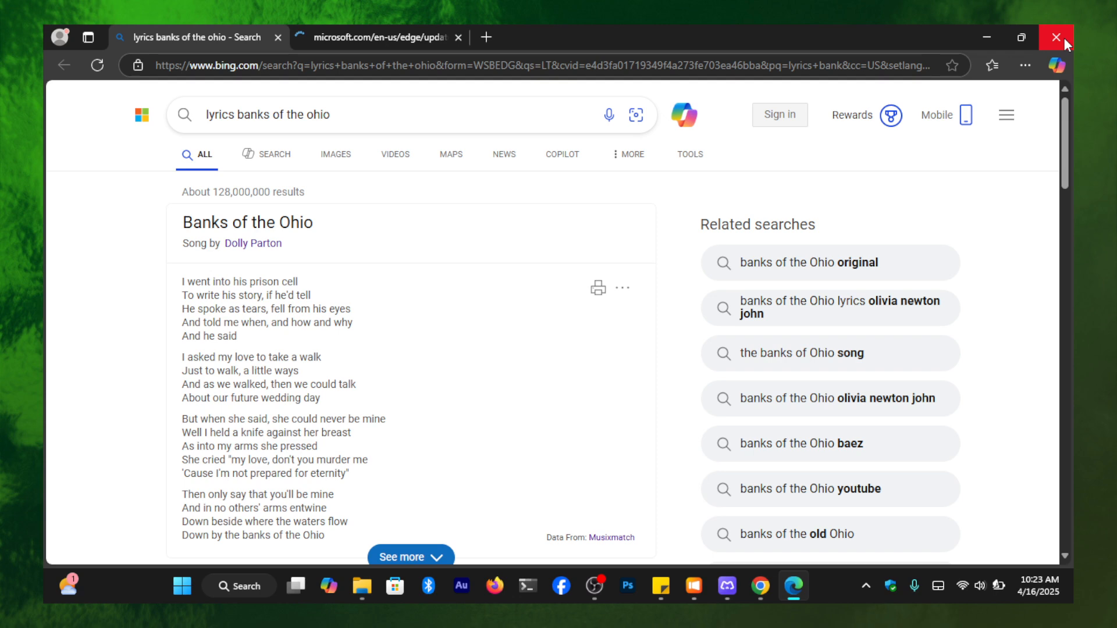
left_click(1061, 37)
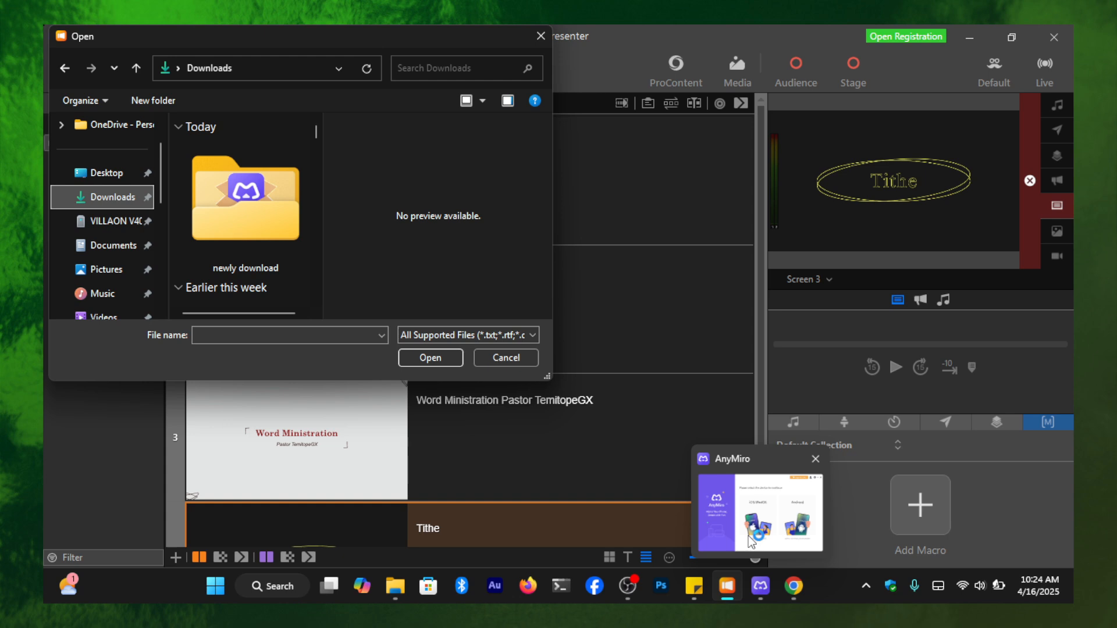
- Launch Notepad for the song lyrics and move the Open dialog away from the corner of the screen
key("super")
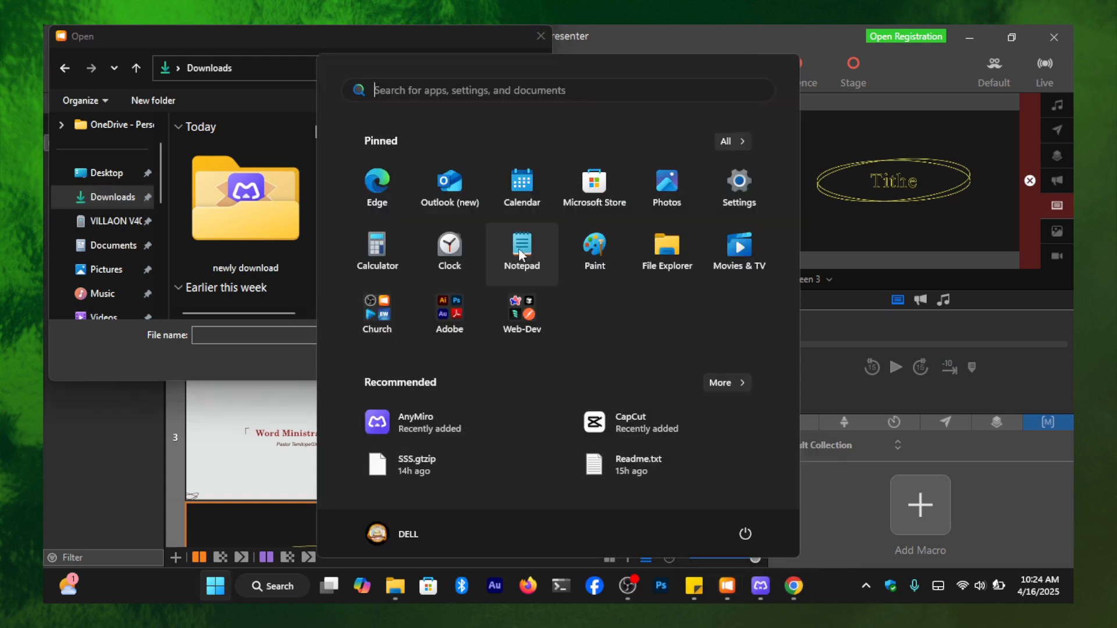
left_click(519, 251)
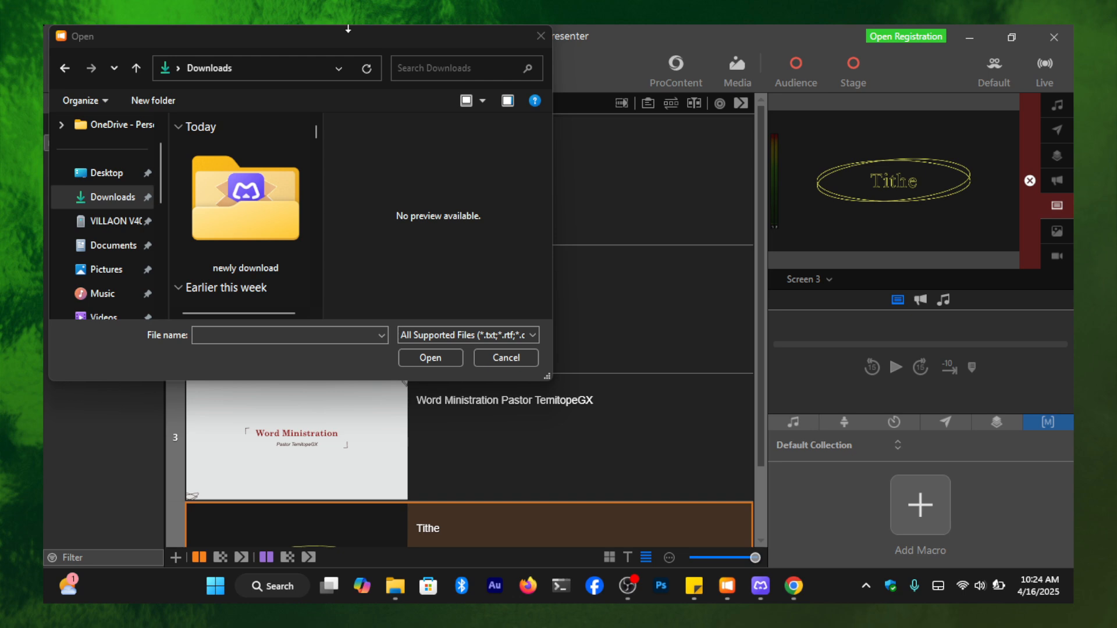
left_click_drag(348, 28, 669, 85)
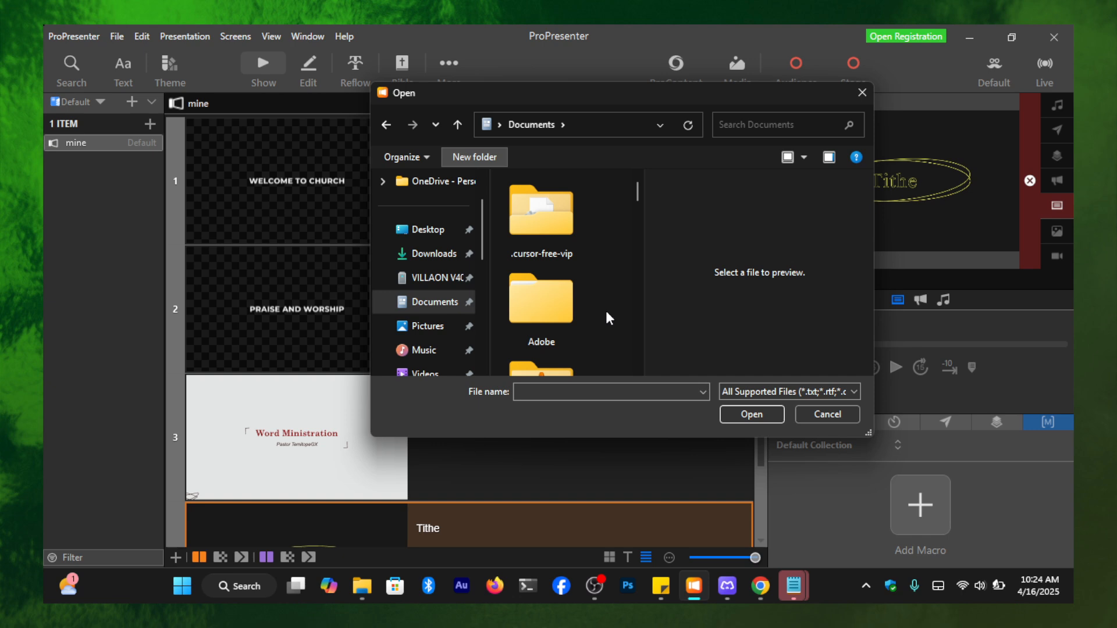
- Separate the "In Christ alone" lyrics in Notepad into four-line stanzas, with a blank line after each stanza through the final verses
key("alt+Tab")
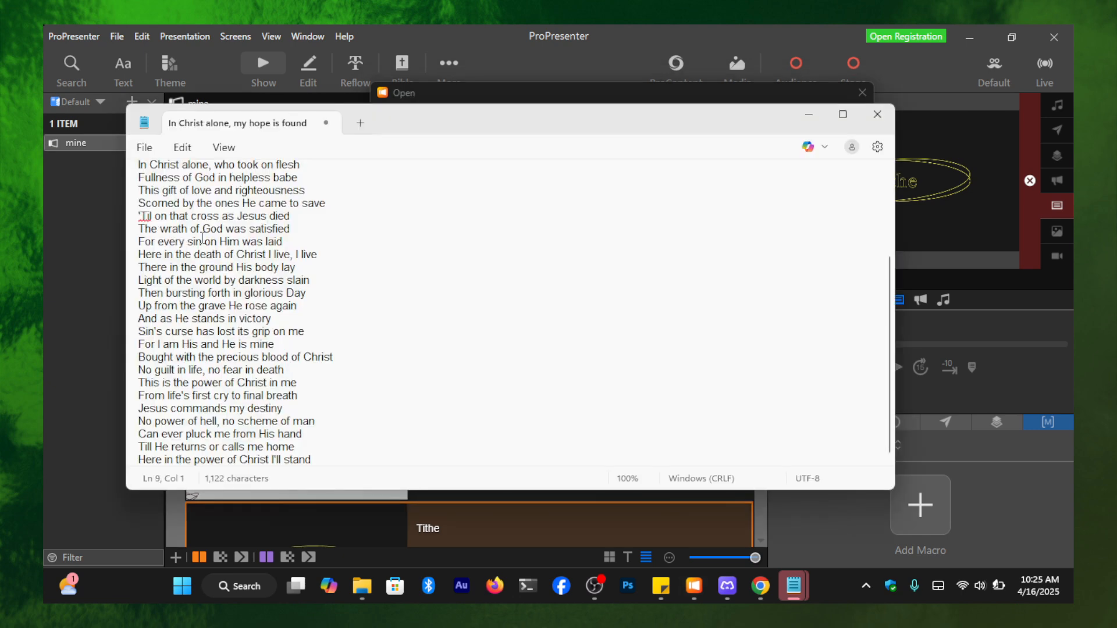
left_click(326, 254)
key("Return")
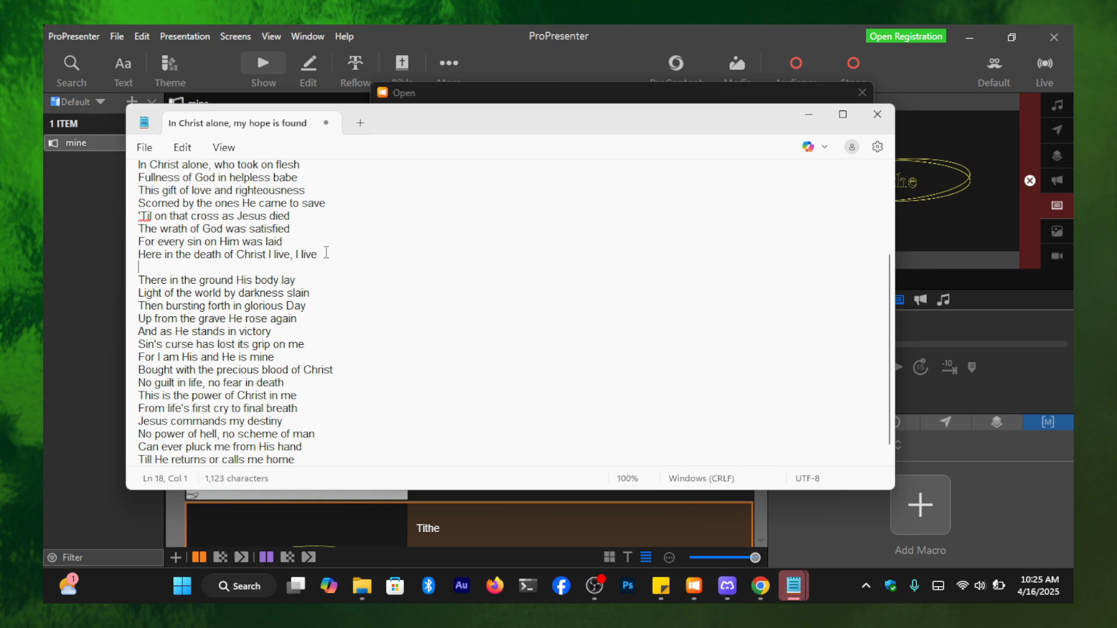
scroll(150, 372, "down", 1)
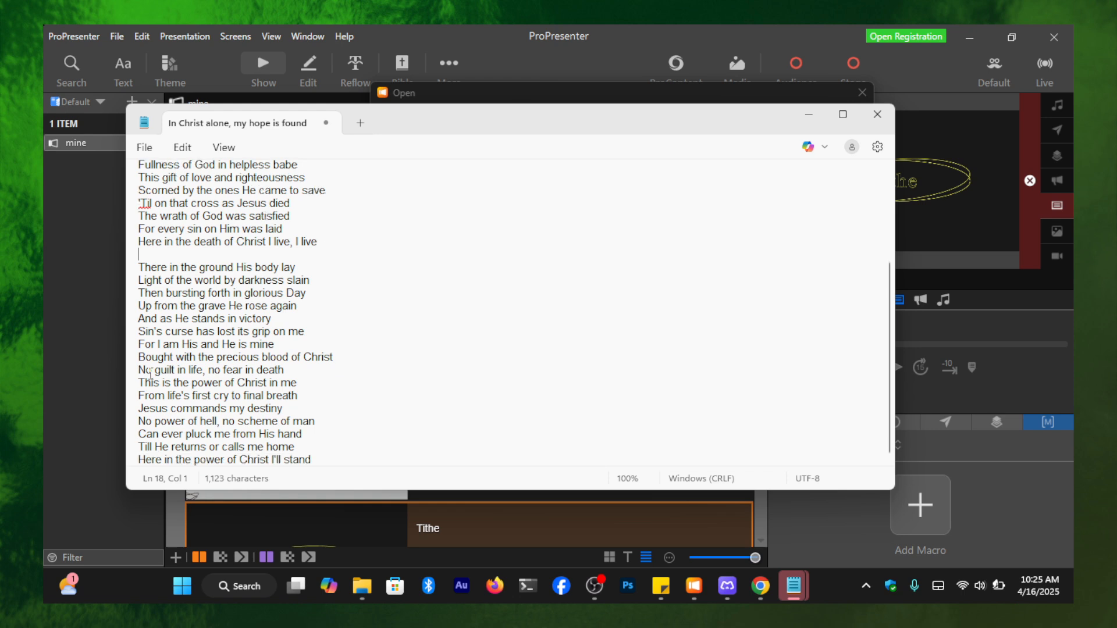
left_click(353, 358)
- Save the lyrics as "In Christ alone, my hope is found.txt" in the "Propresenter songs" folder within Documents
left_click(181, 300)
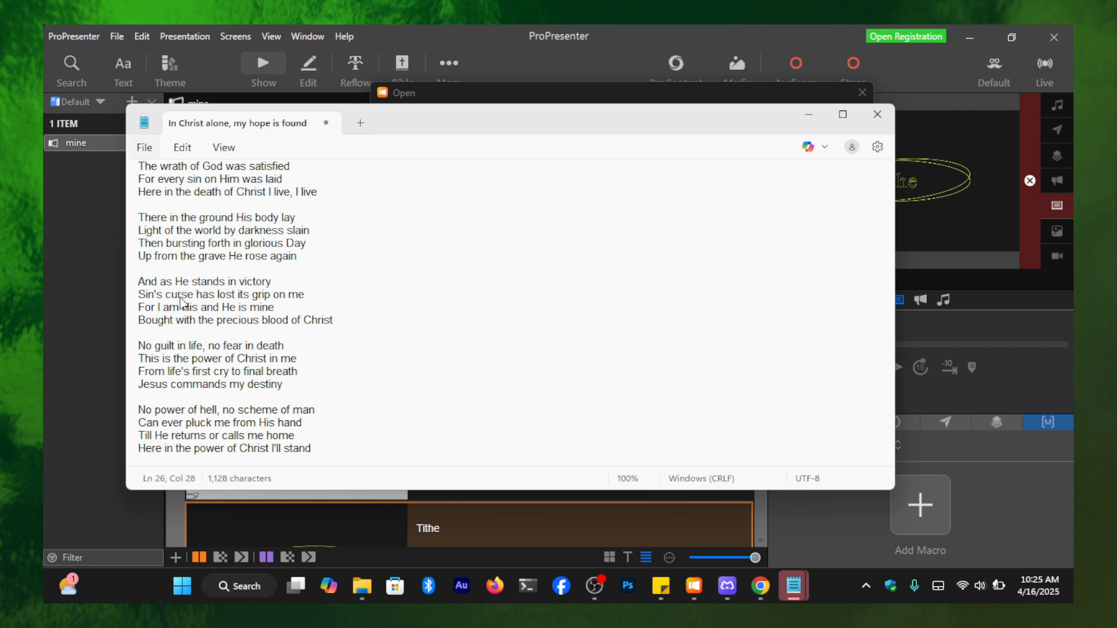
key("ctrl+s")
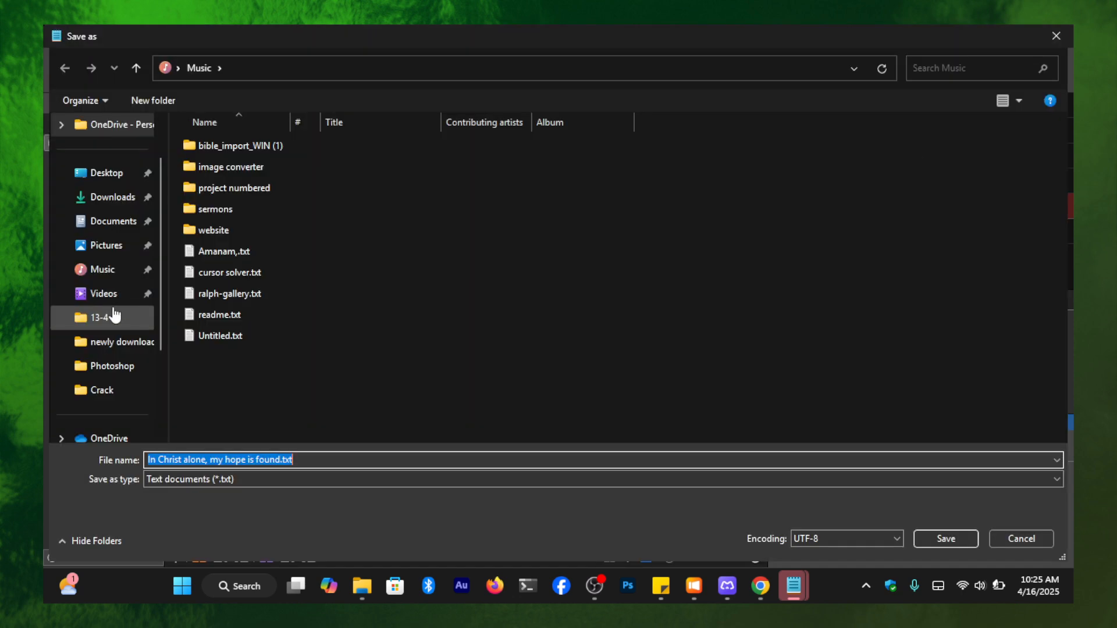
left_click(113, 221)
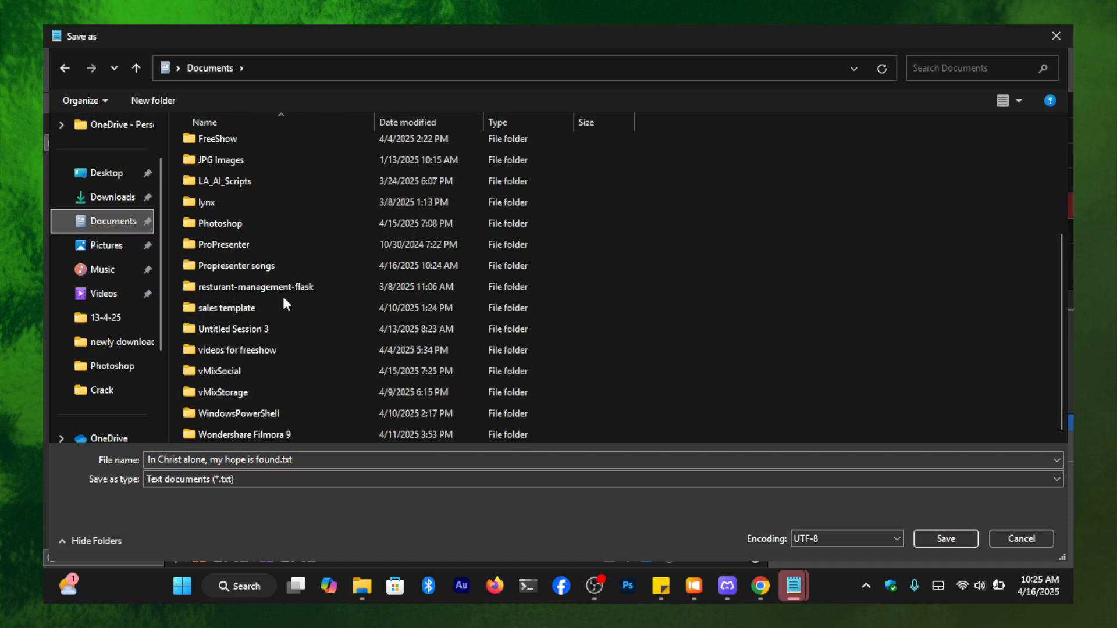
left_click(263, 272)
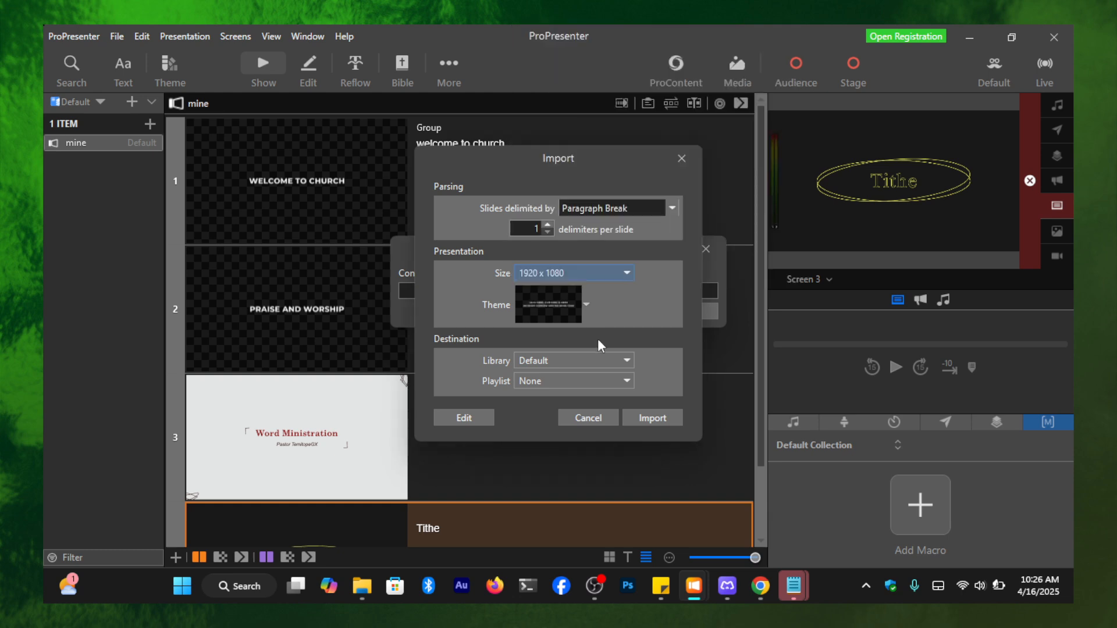
- Import the lyrics file into the Default library at 1920 x 1080, one paragraph break per slide, and open the imported song
left_click(531, 361)
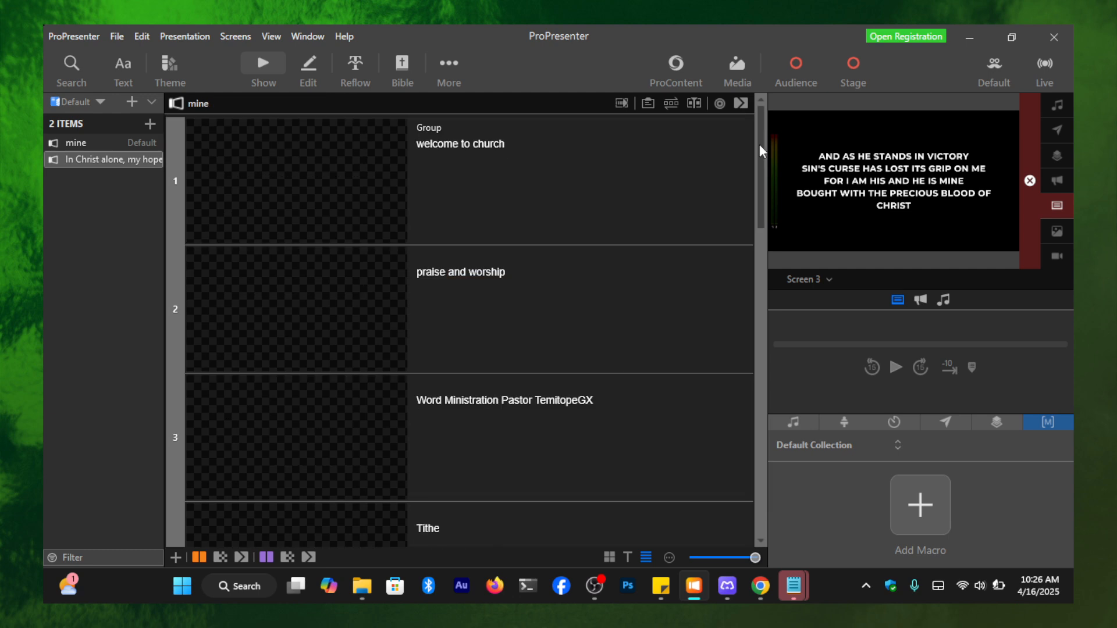
left_click(107, 159)
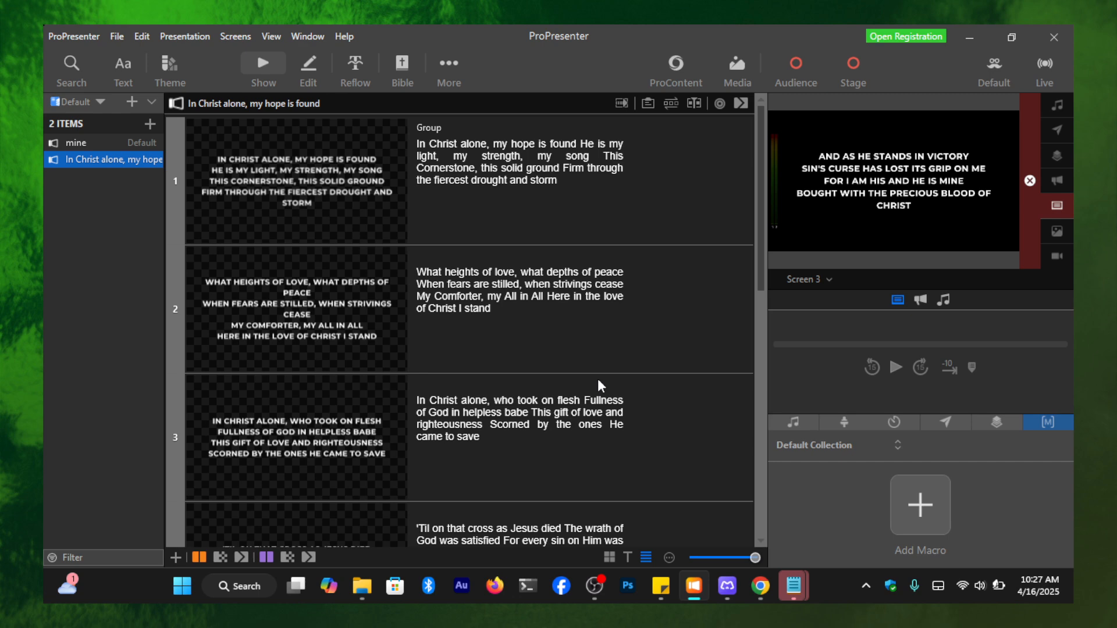
- Assign the song's first slide to the Verse 1 group
left_click(366, 187)
right_click(365, 187)
mouse_move(440, 348)
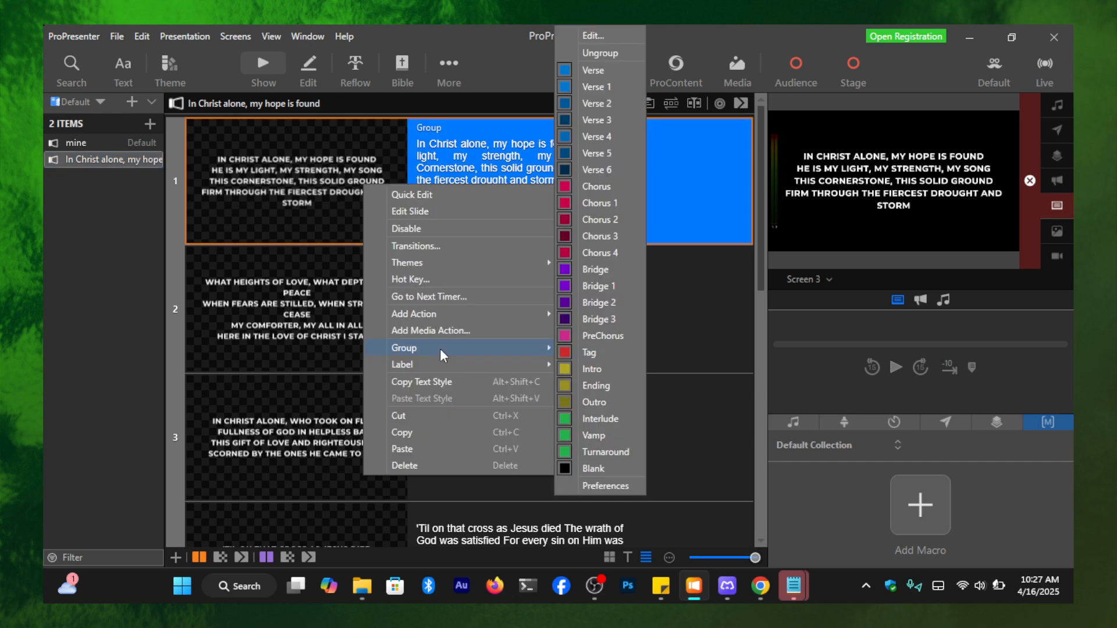
left_click(593, 87)
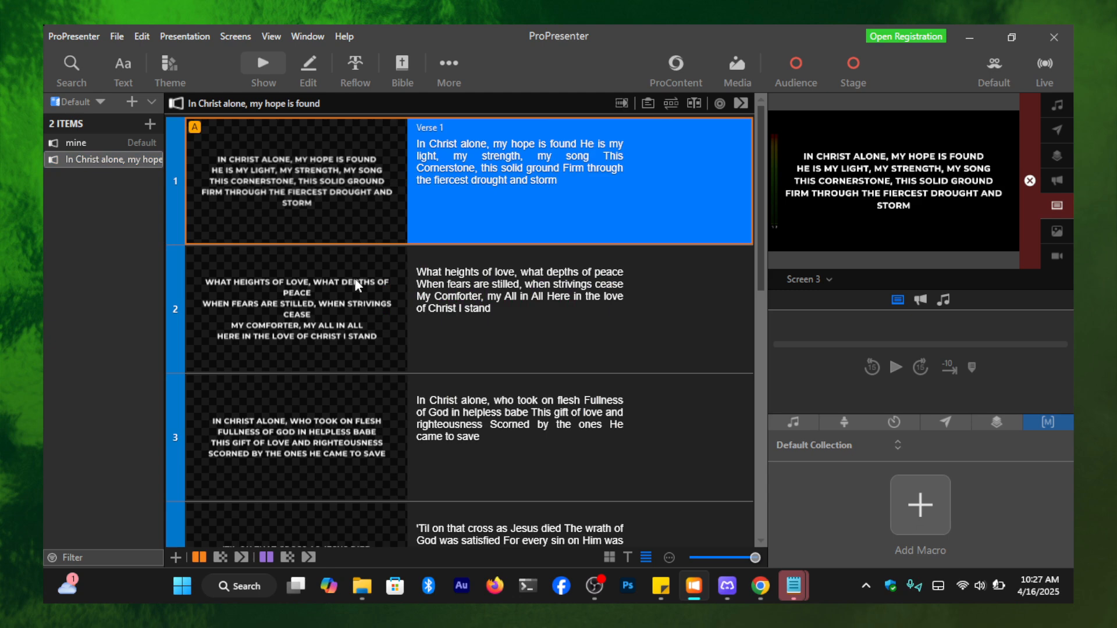
- Assign slide 3 of the song to the Verse 2 group and slide 5 to the Verse 3 group
scroll(357, 285, "down", 2)
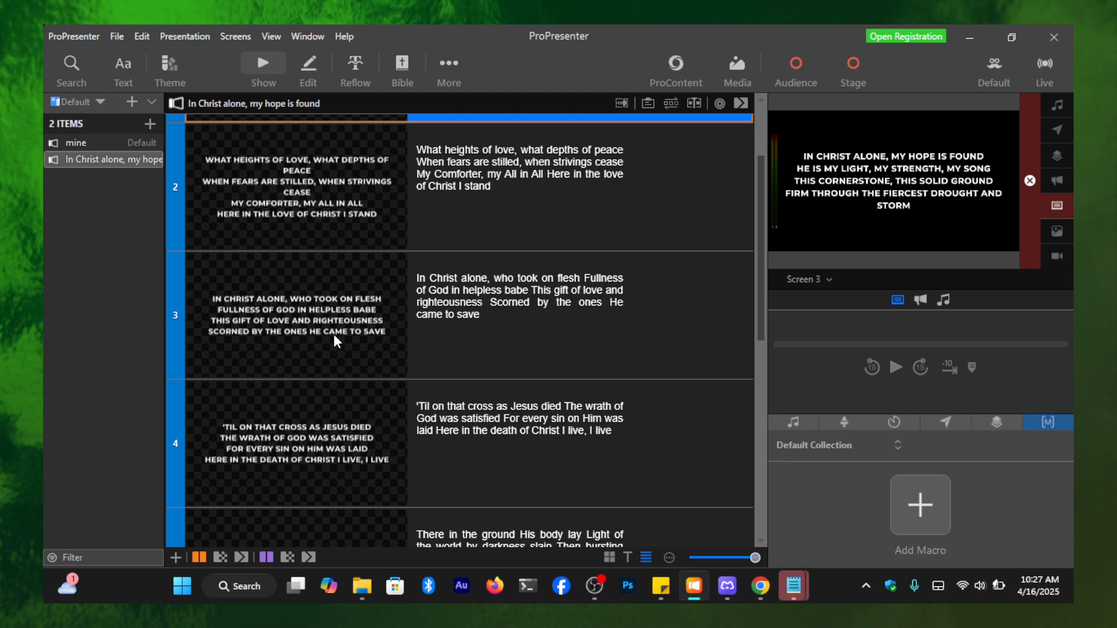
left_click(399, 342)
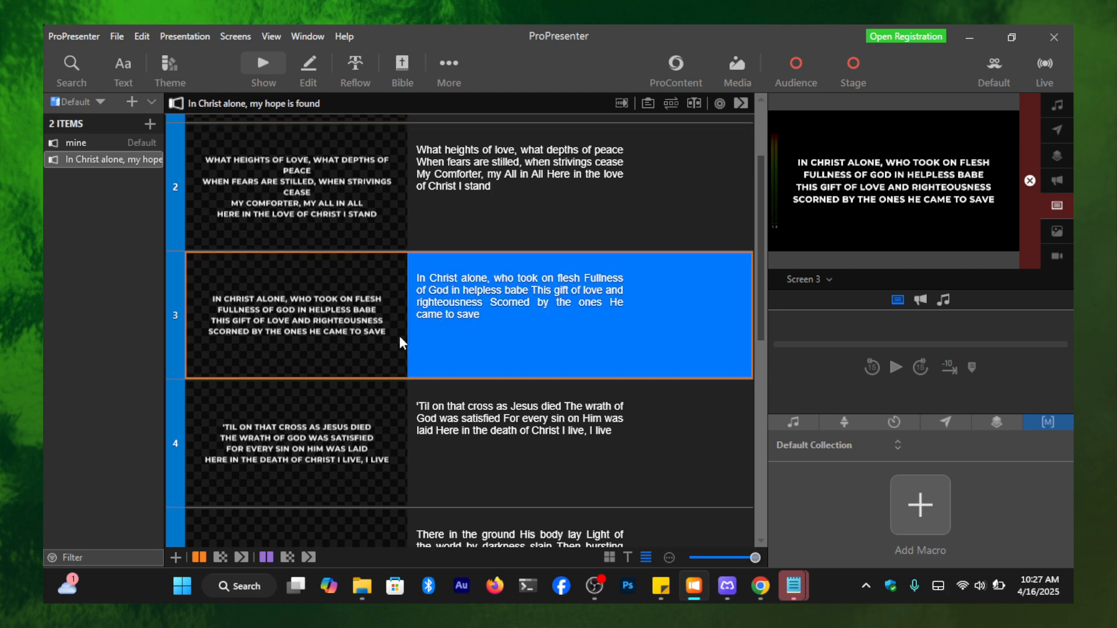
scroll(335, 353, "down", 4)
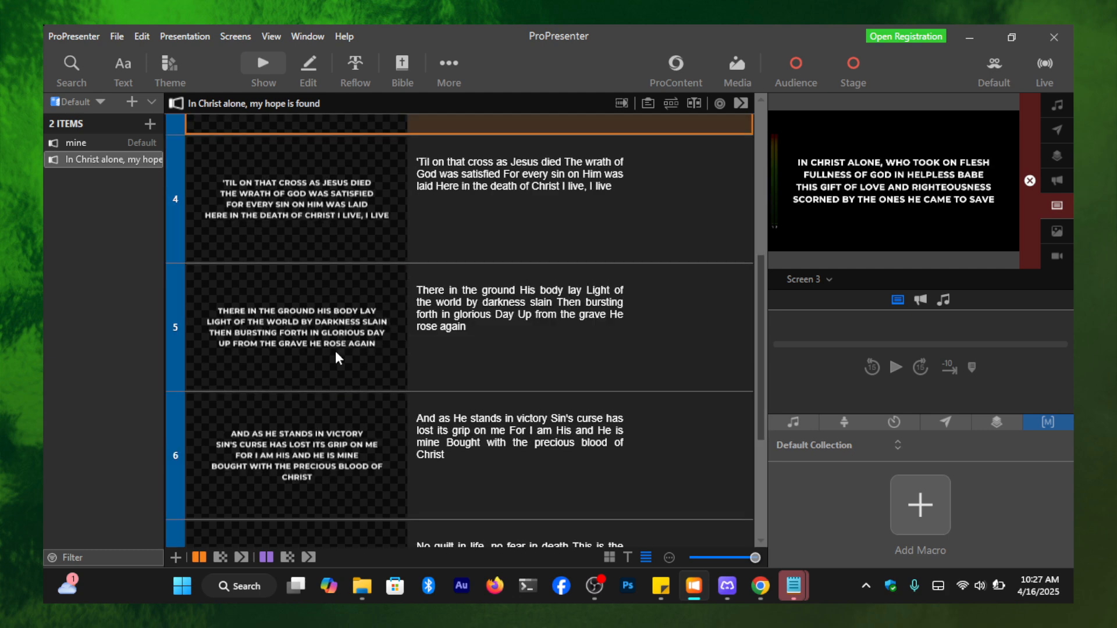
left_click(341, 315)
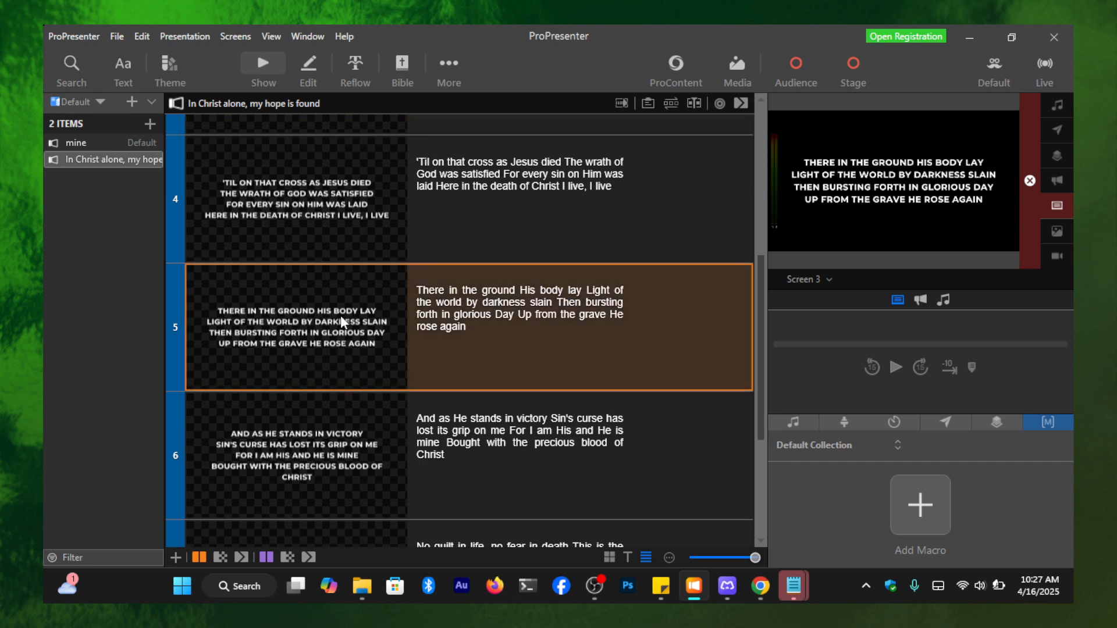
right_click(341, 316)
mouse_move(432, 188)
left_click(575, 211)
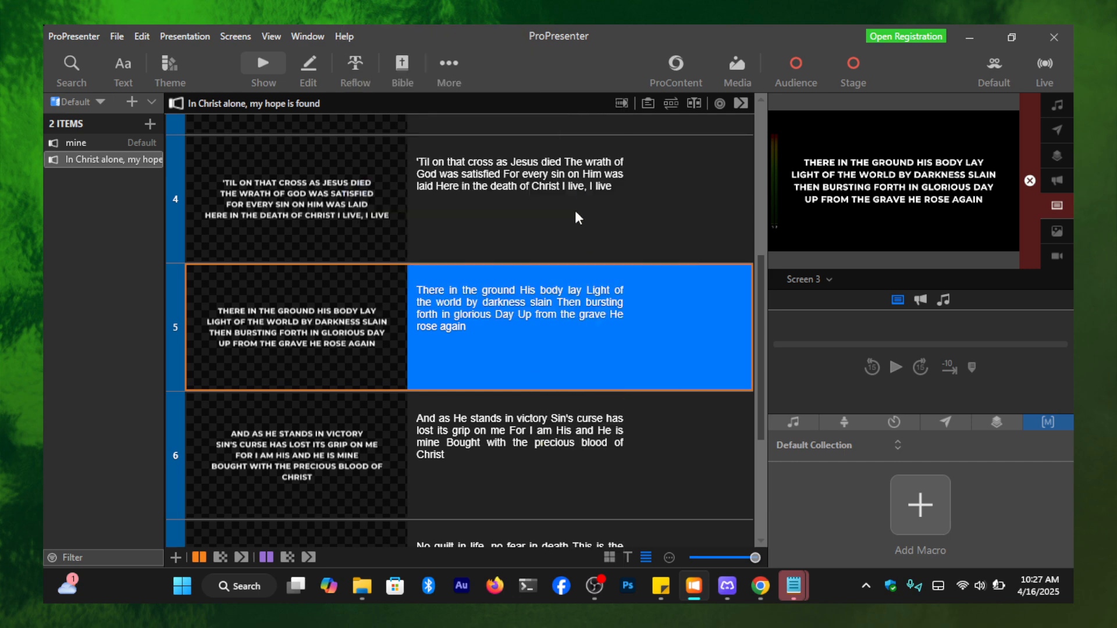
- Assign slide 7, beginning "No guilt in life, no fear in death", to its own verse group
scroll(573, 244, "down", 4)
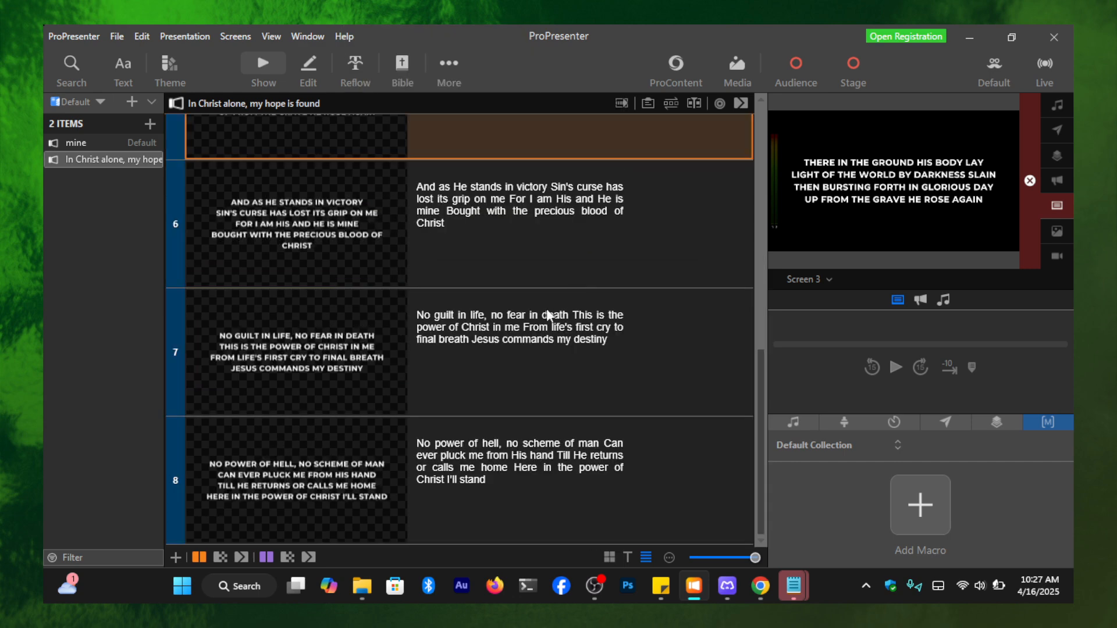
scroll(365, 362, "up", 3)
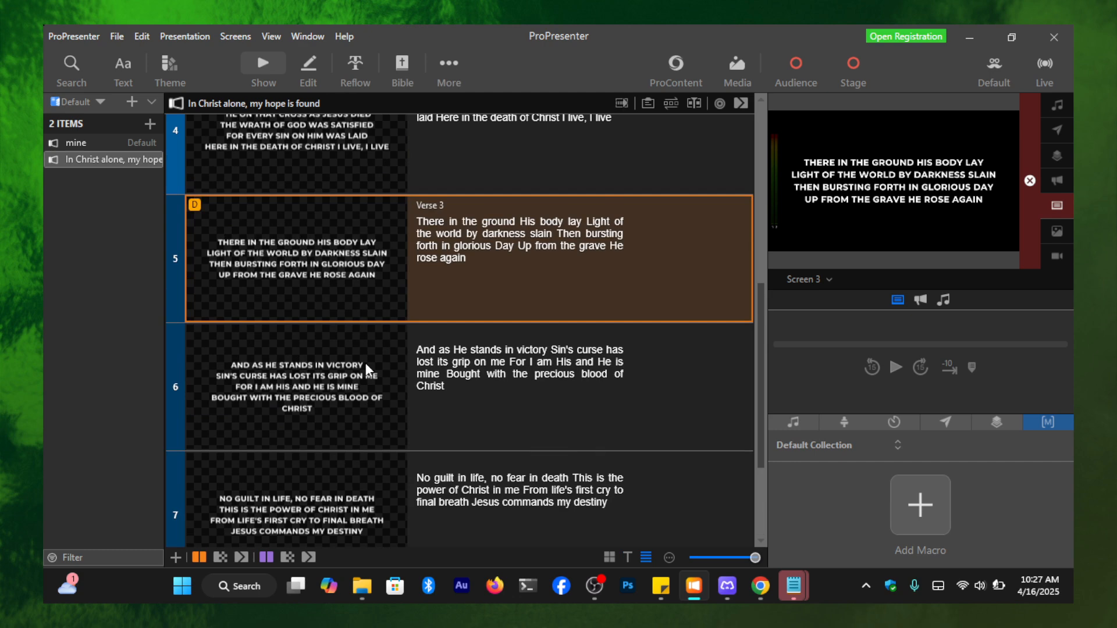
scroll(367, 362, "down", 3)
scroll(368, 362, "up", 3)
scroll(369, 361, "down", 3)
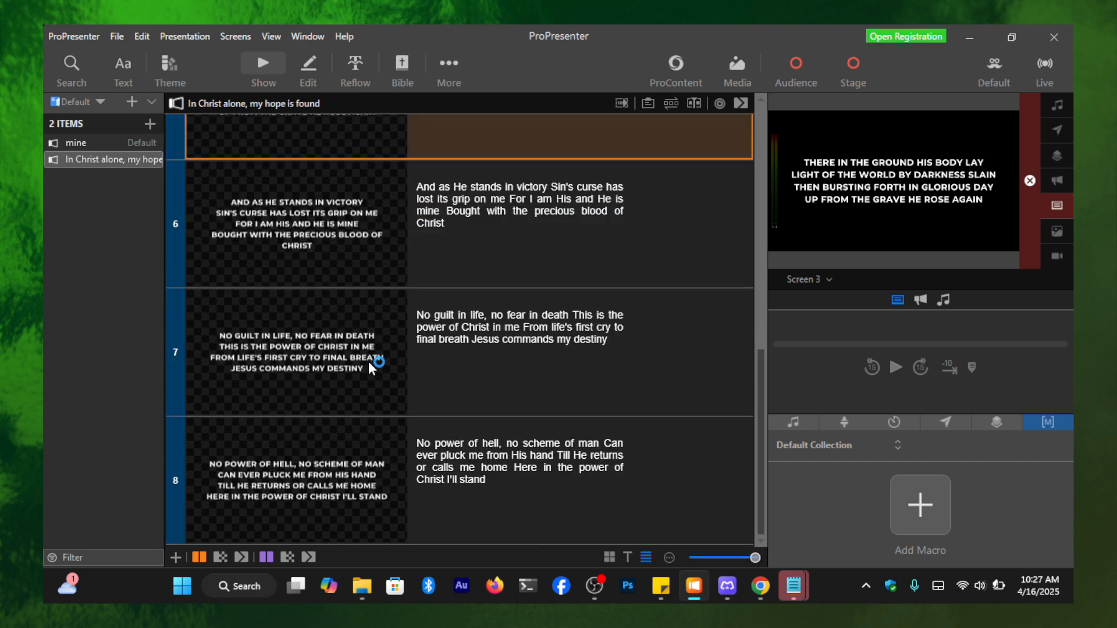
left_click(334, 349)
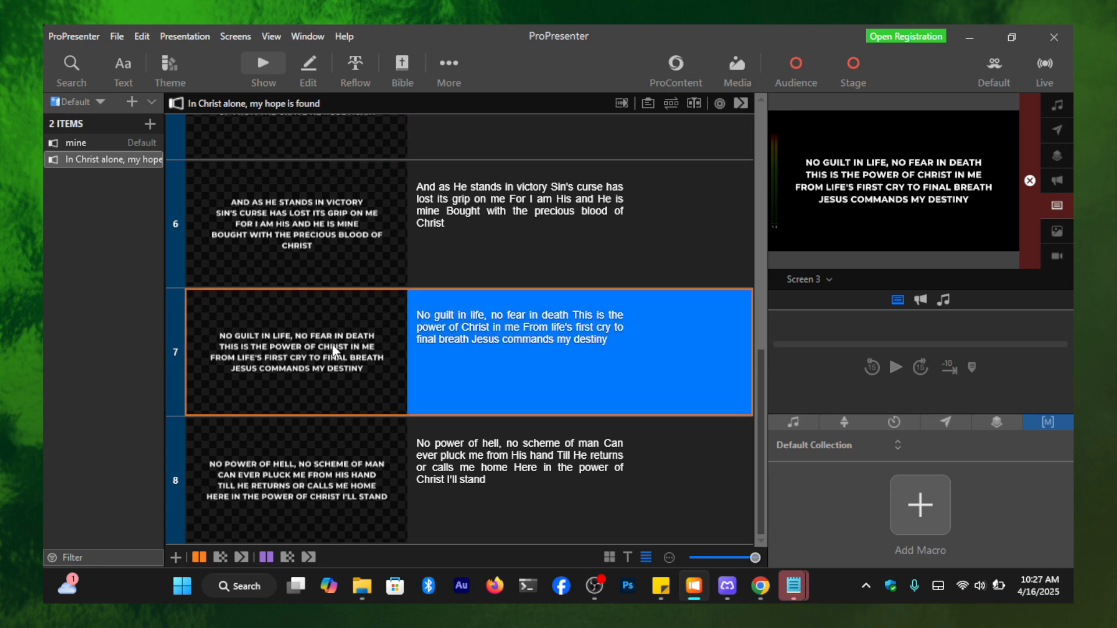